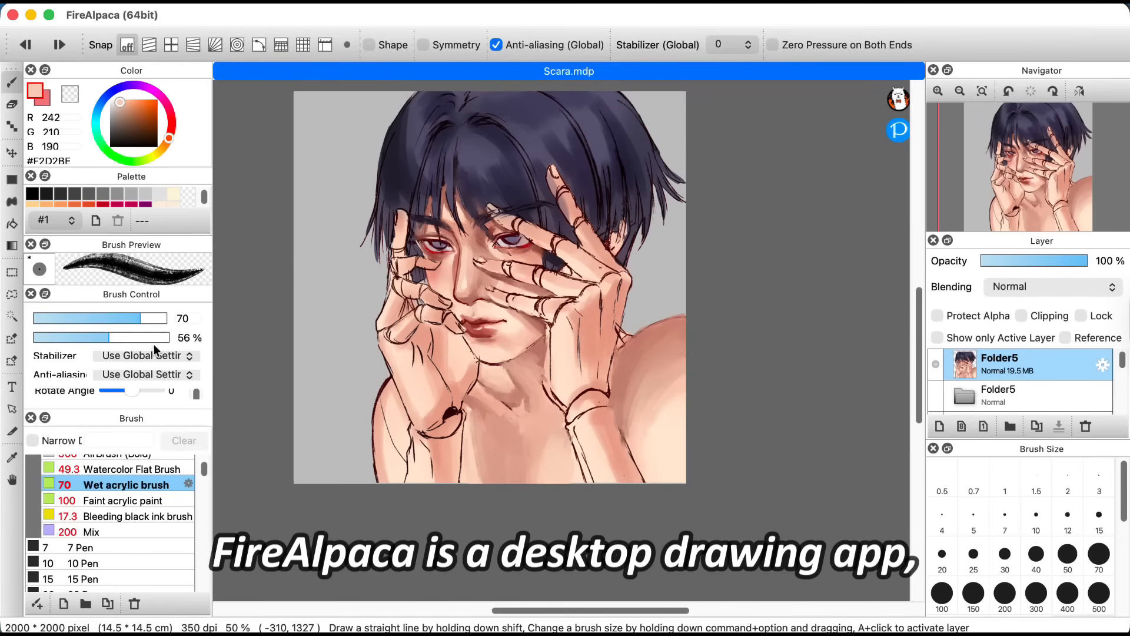
Step: Set the Wet acrylic brush to a size of 200 and an opacity of 94 %
click(161, 337)
click(167, 501)
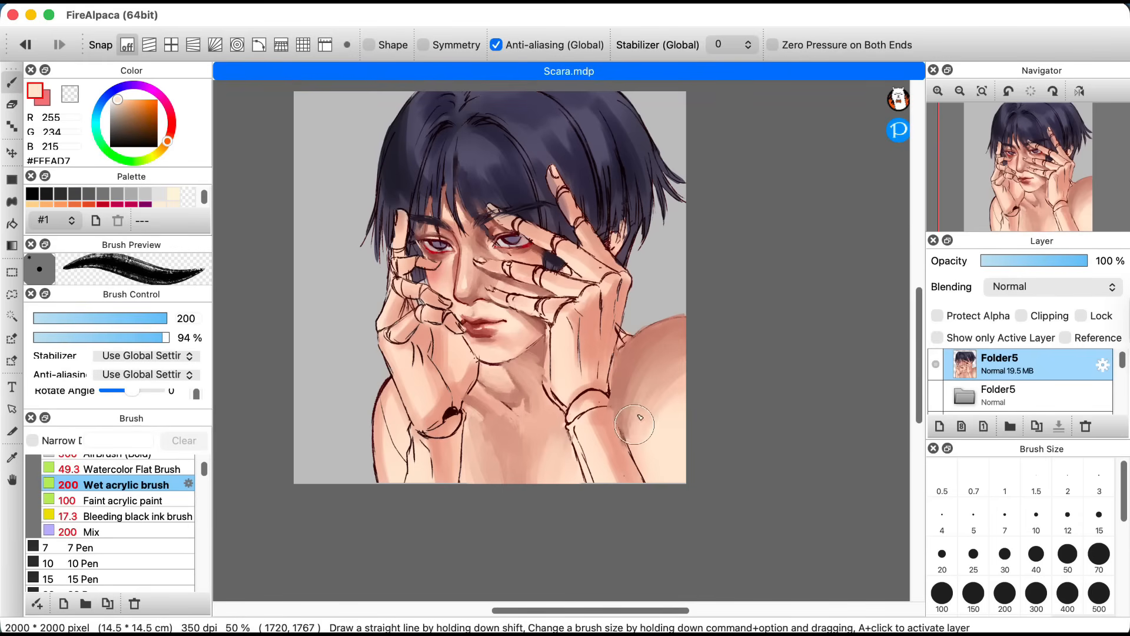
Step: Paste the copied portrait as a new layer, shift it slightly to the right and apply the transform
key(super+v)
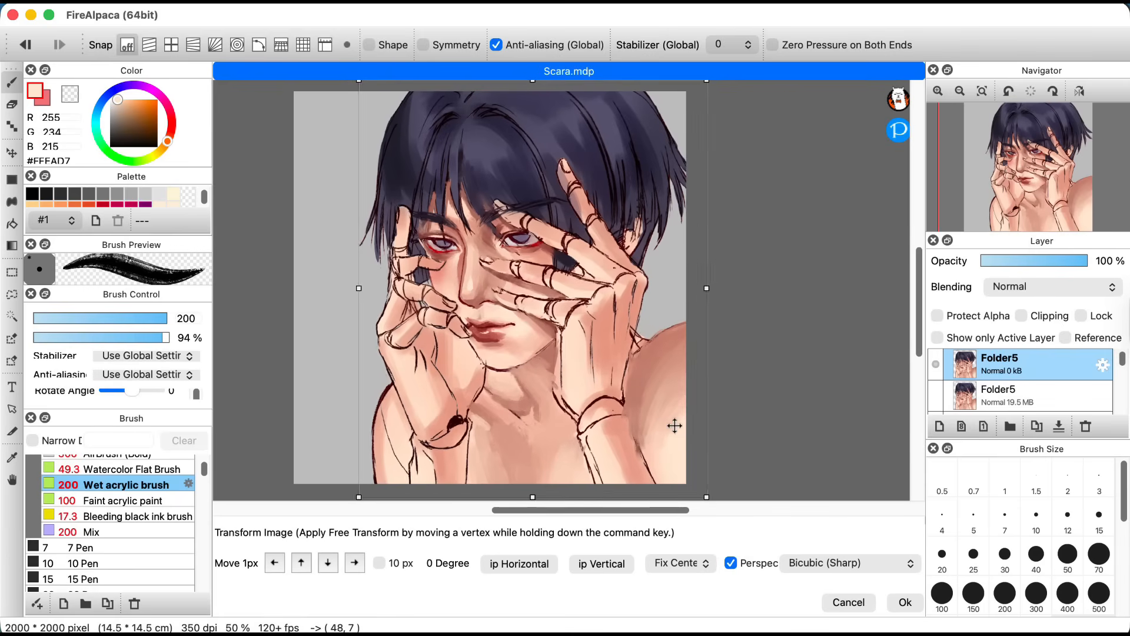
key(Return)
Step: Reduce the Wet acrylic brush size to 150 and paint a stroke on the pasted portrait layer
key([)
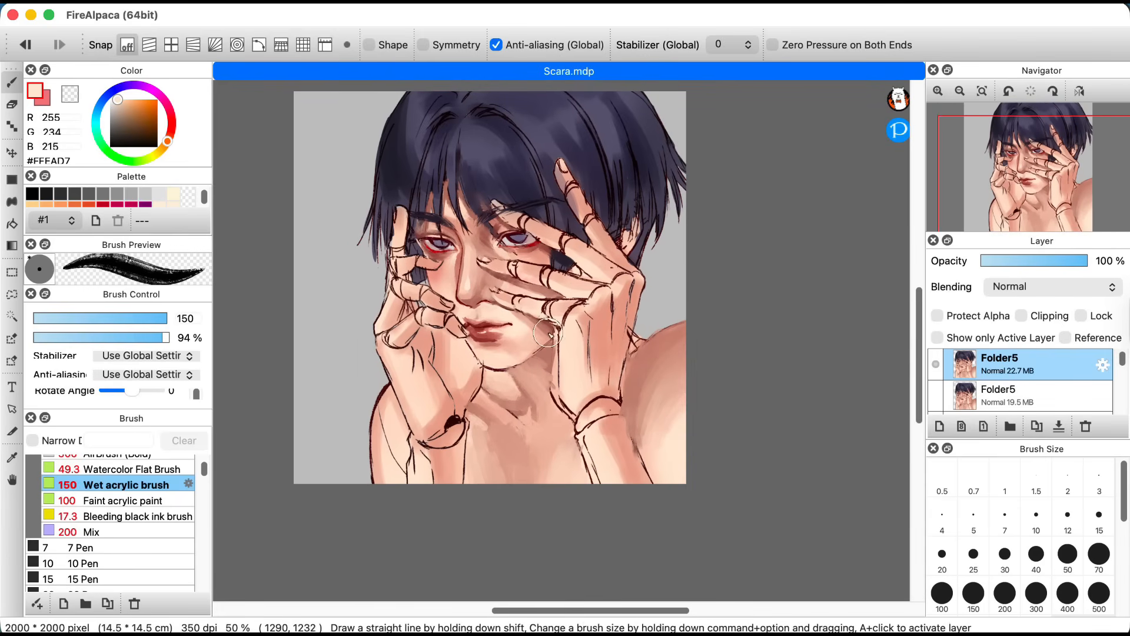
scroll(547, 329, up, 1)
drag(752, 263, 760, 400)
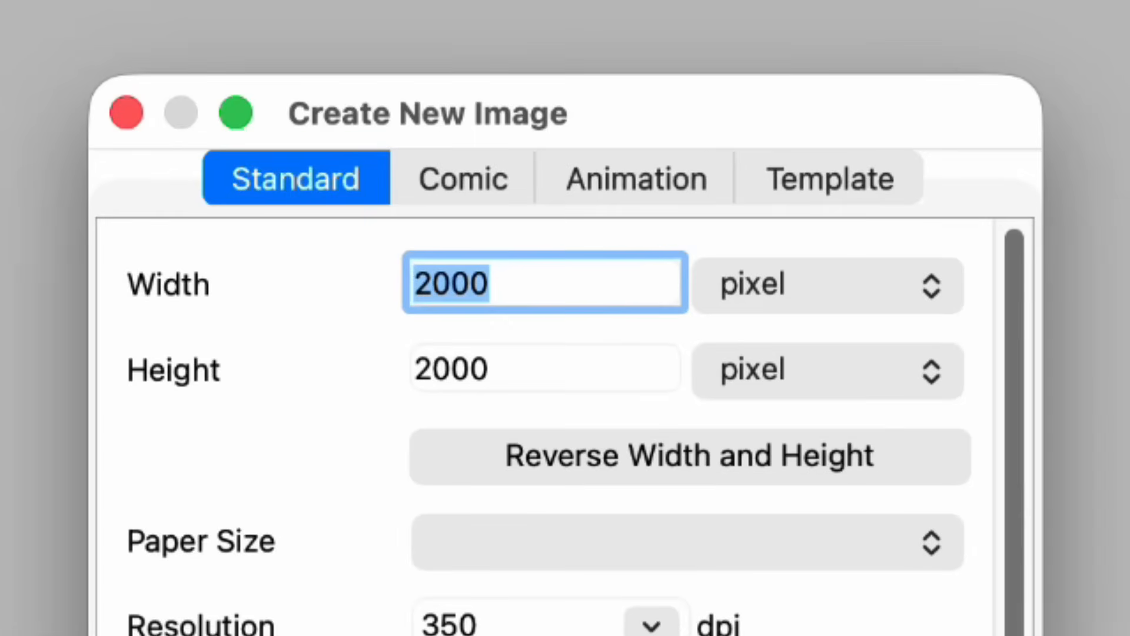
Step: Examine the Standard, Comic, Animation and Template settings for creating a new image
click(531, 117)
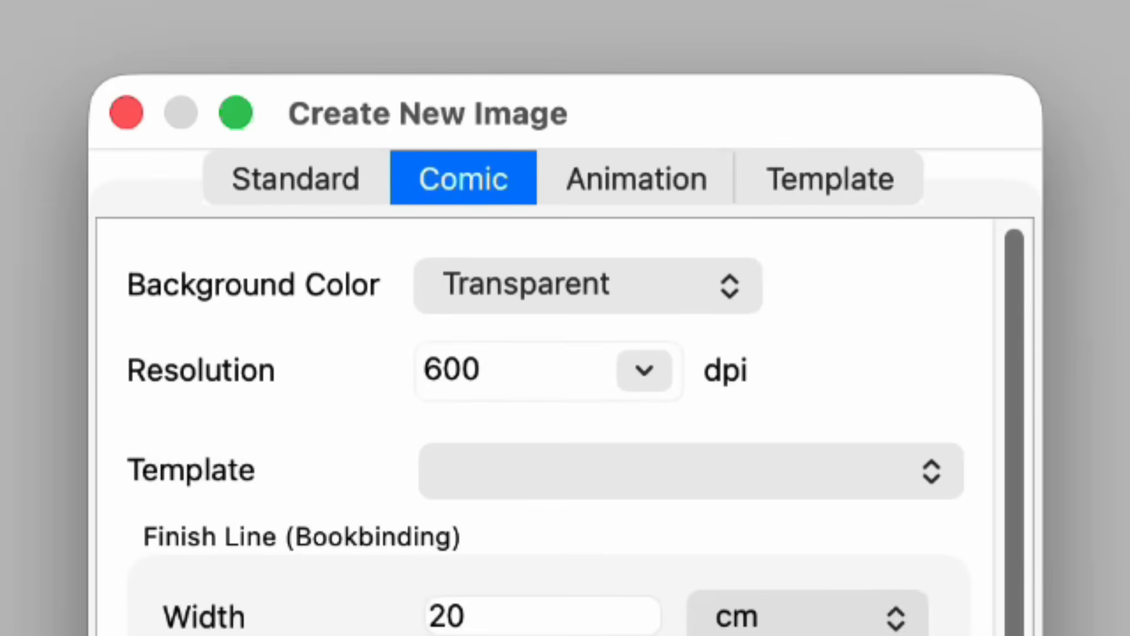
click(636, 179)
click(831, 179)
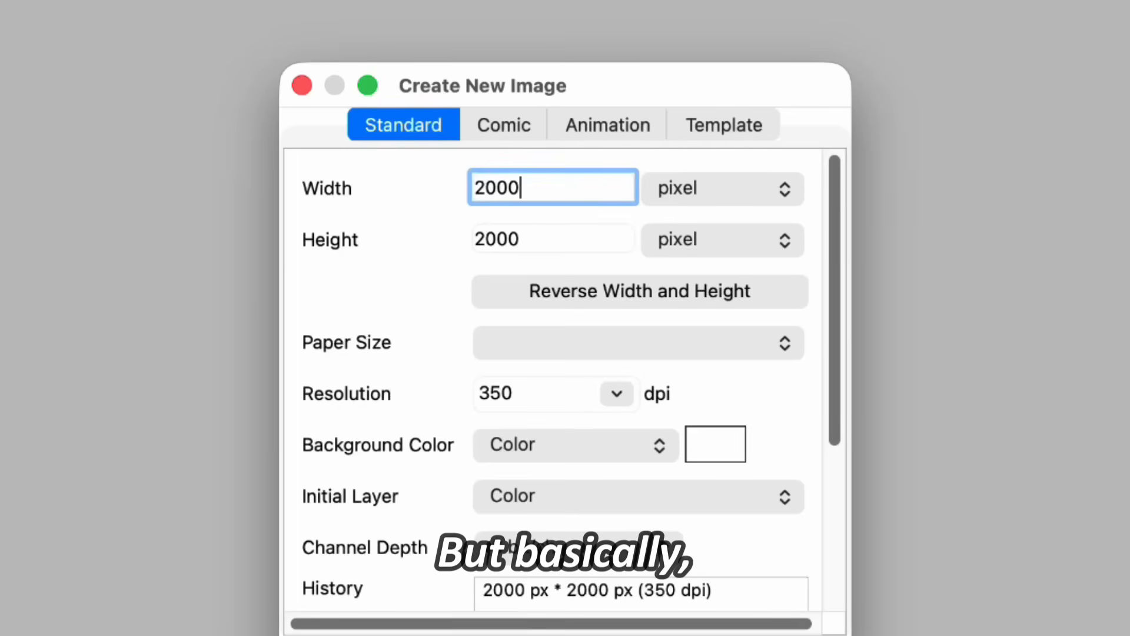
scroll(553, 353, down, 5)
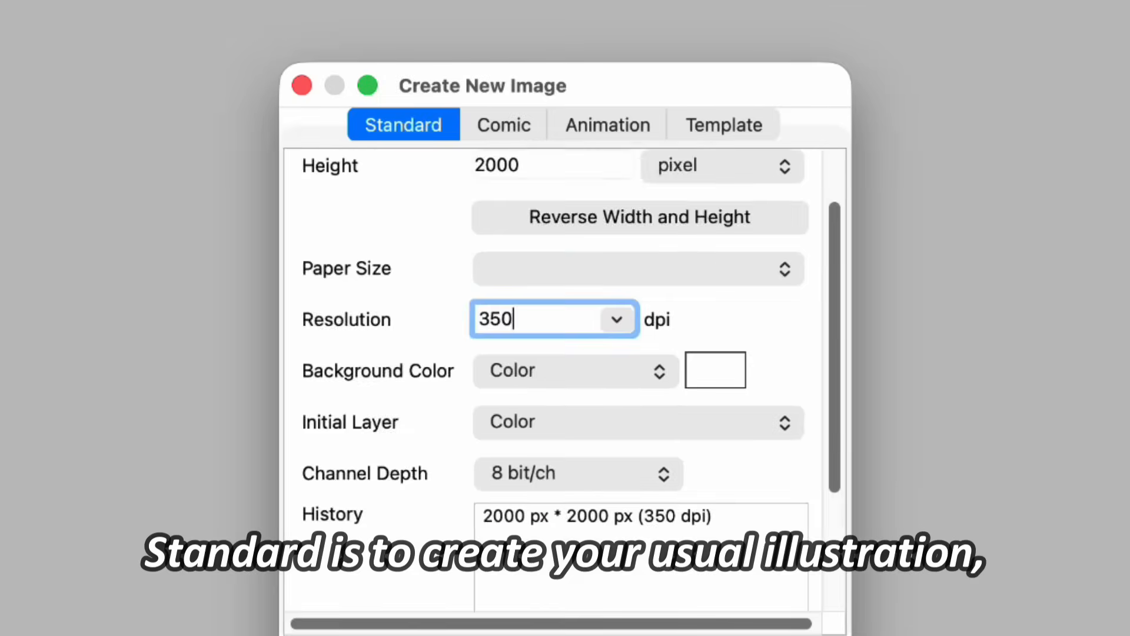
scroll(553, 354, up, 4)
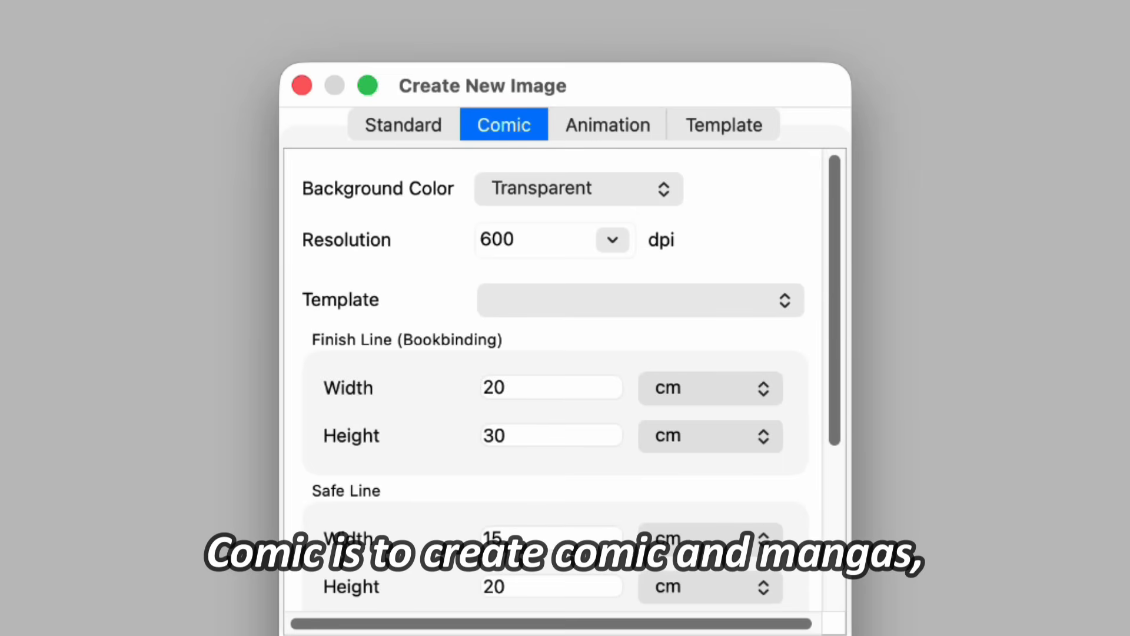
scroll(554, 383, down, 5)
scroll(554, 353, up, 5)
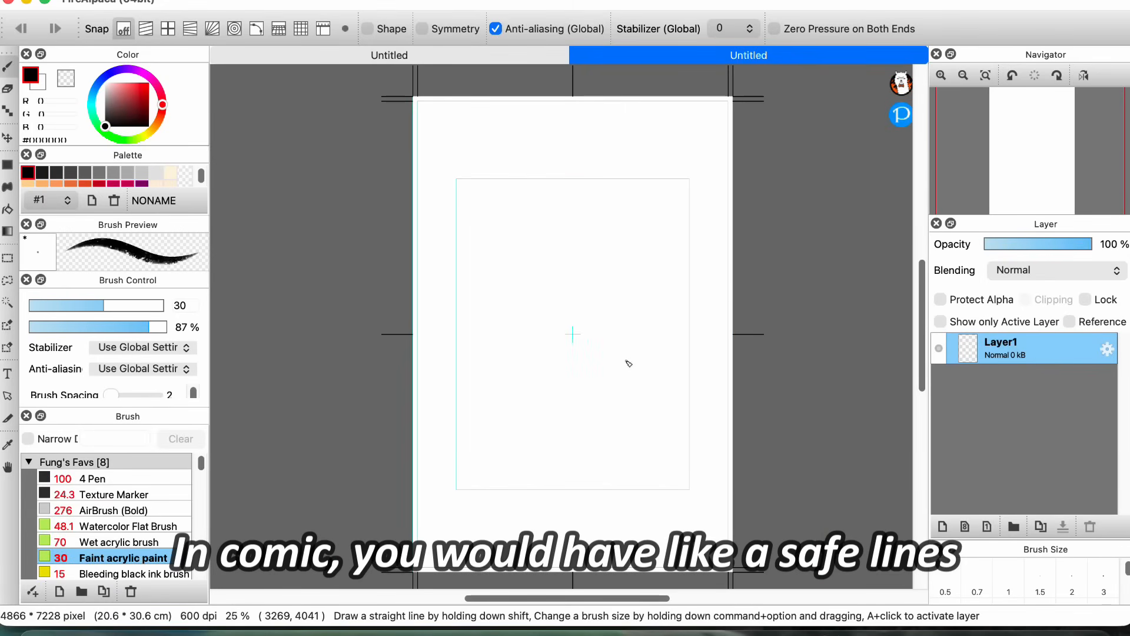
Step: Examine the safe lines of the comic page and the frame folders of the animation canvas
key(super+plus)
key(super+plus)
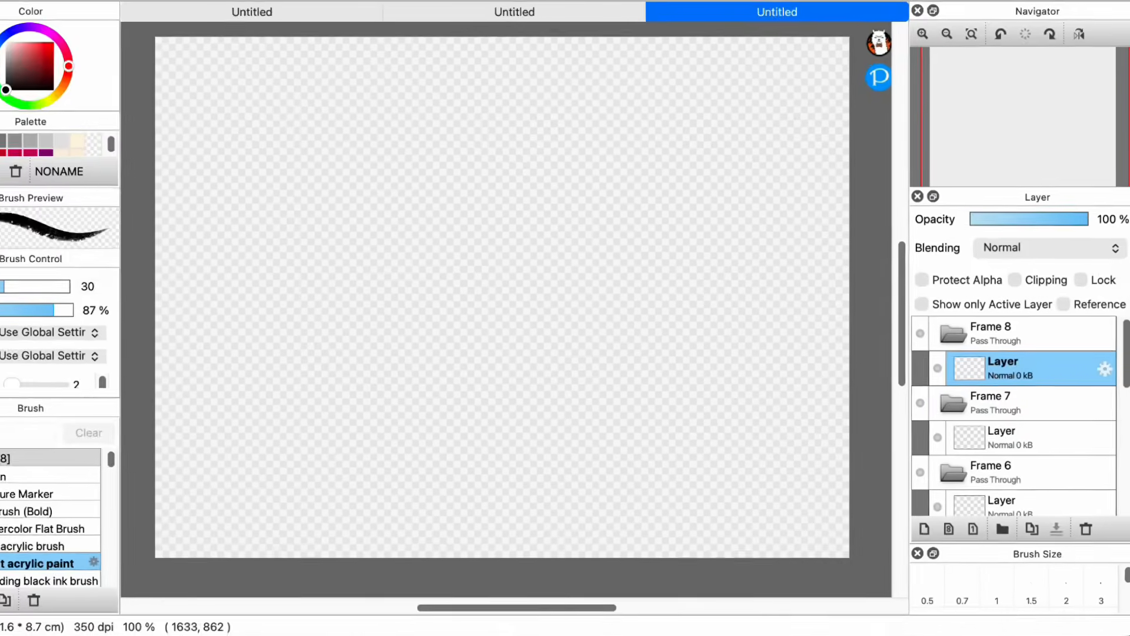
scroll(1025, 404, down, 10)
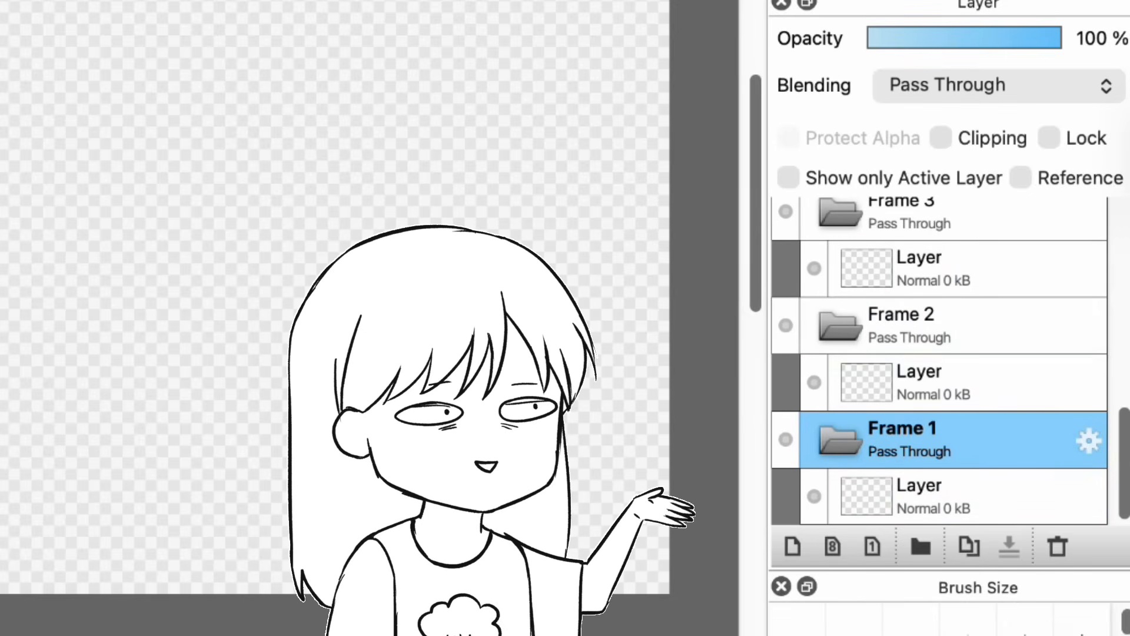
click(910, 325)
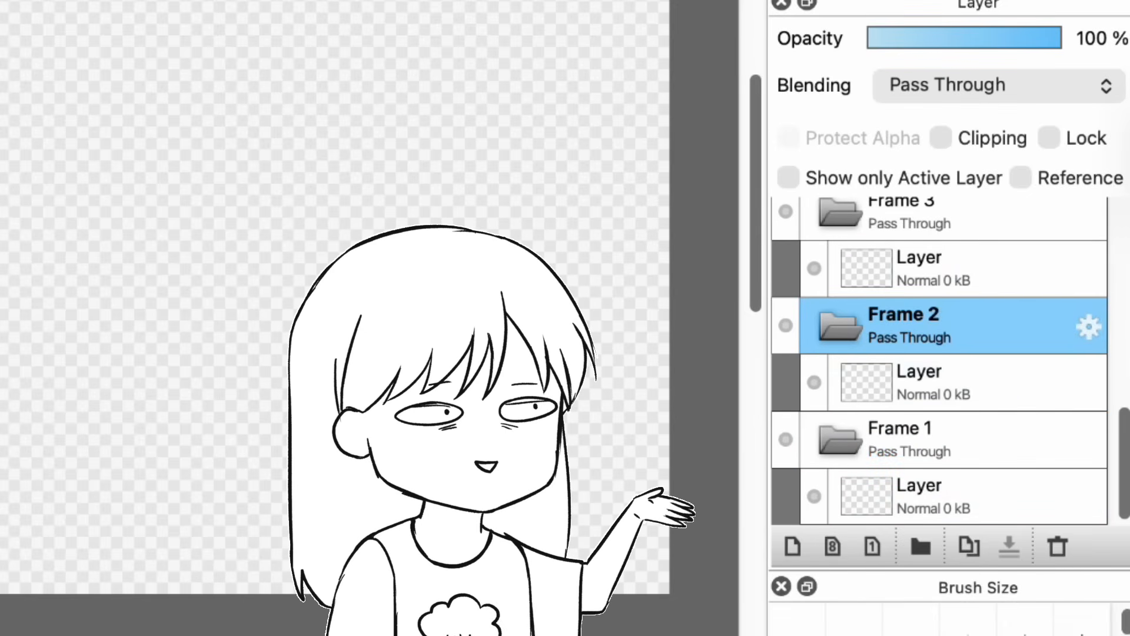
scroll(942, 363, up, 10)
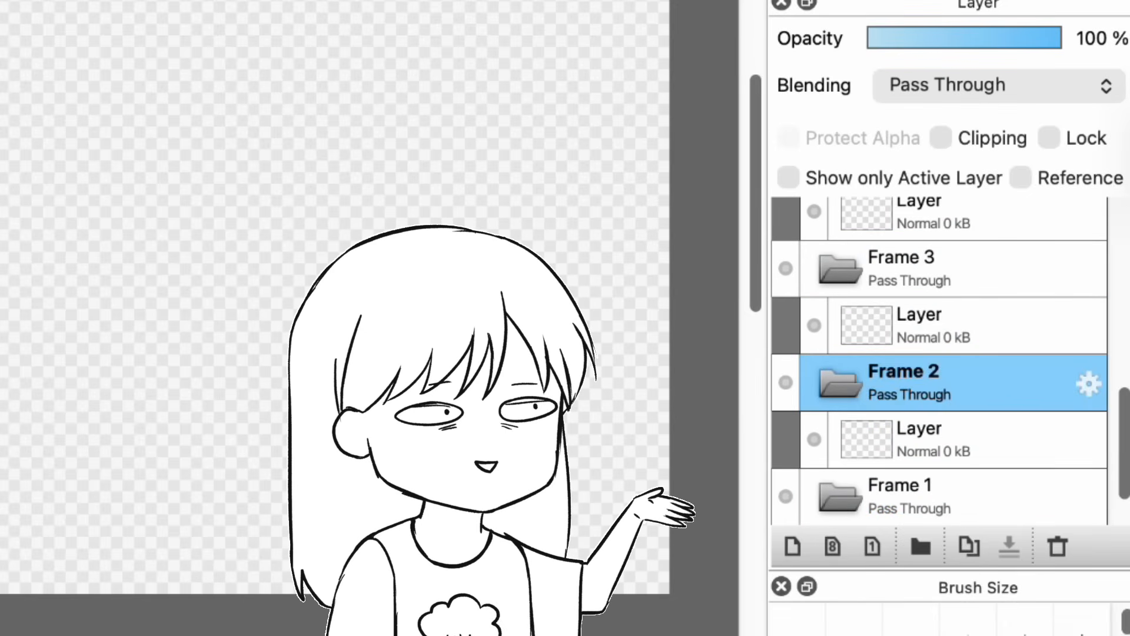
click(919, 325)
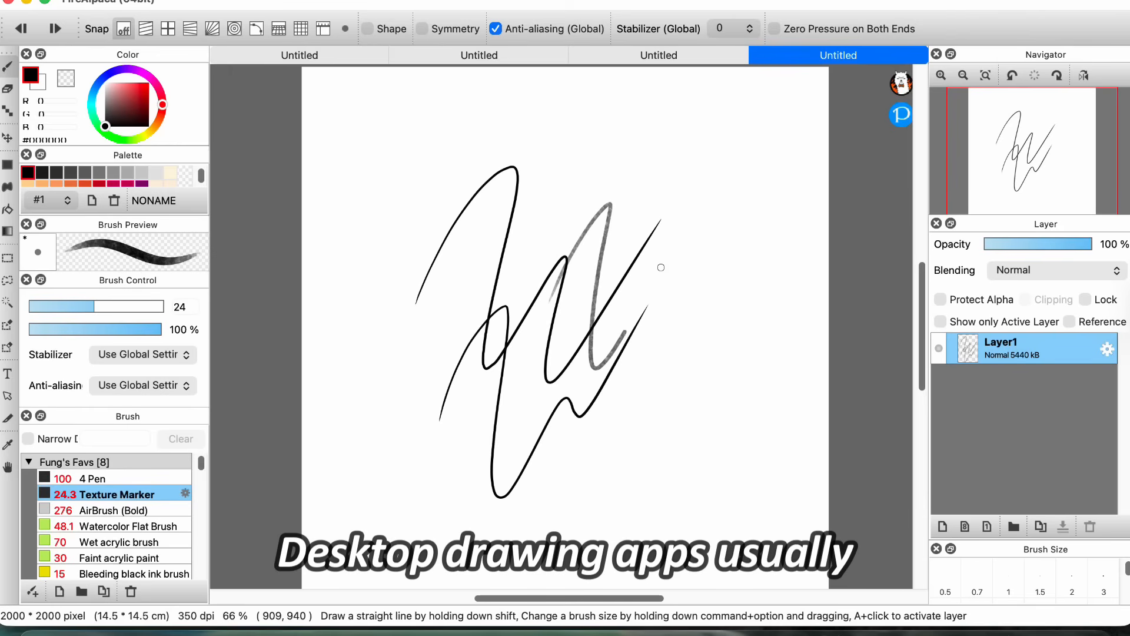
Step: Scribble sample line strokes across the blank canvas with the Texture Marker and the 4 Pen brush
drag(661, 268, 733, 297)
mouse_move(518, 368)
mouse_down()
mouse_move(590, 442)
mouse_move(725, 386)
mouse_up()
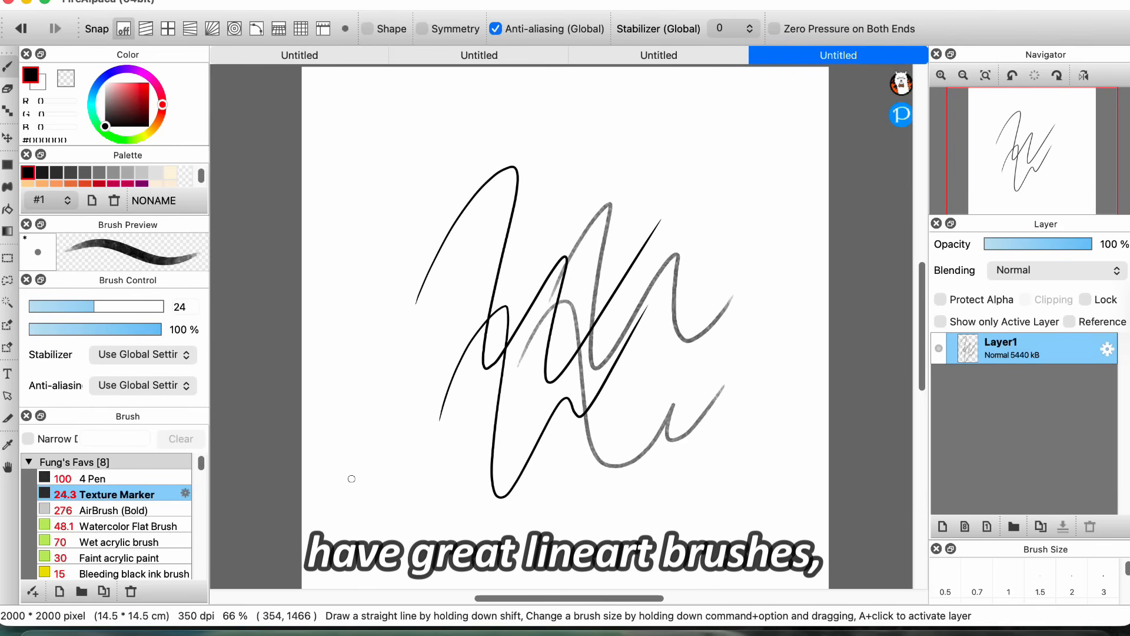
click(80, 478)
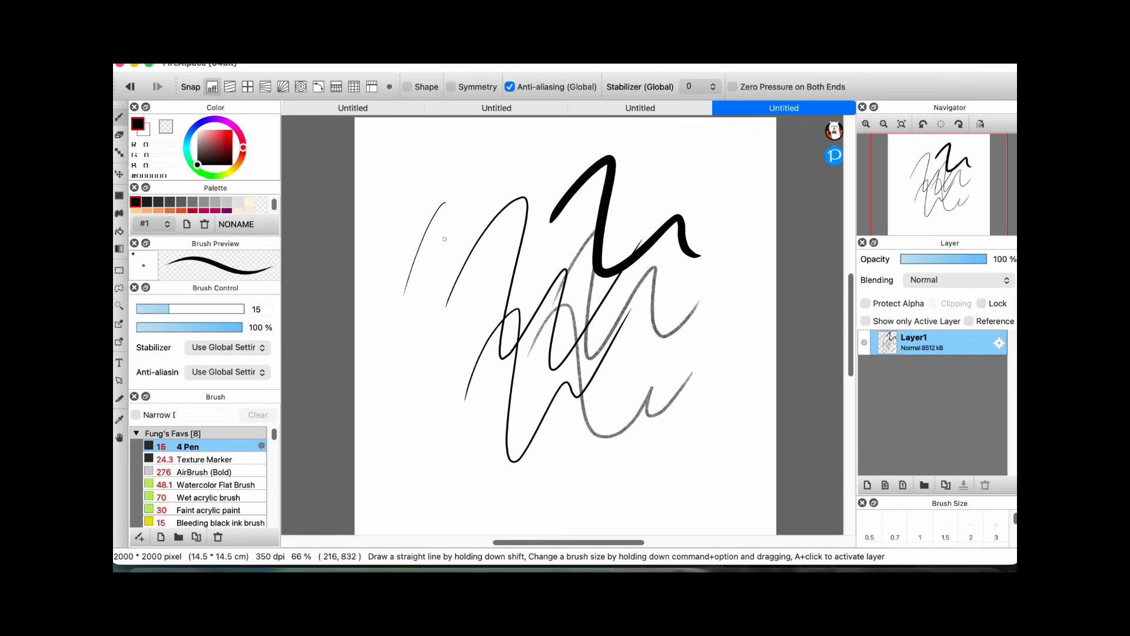
drag(416, 174, 490, 333)
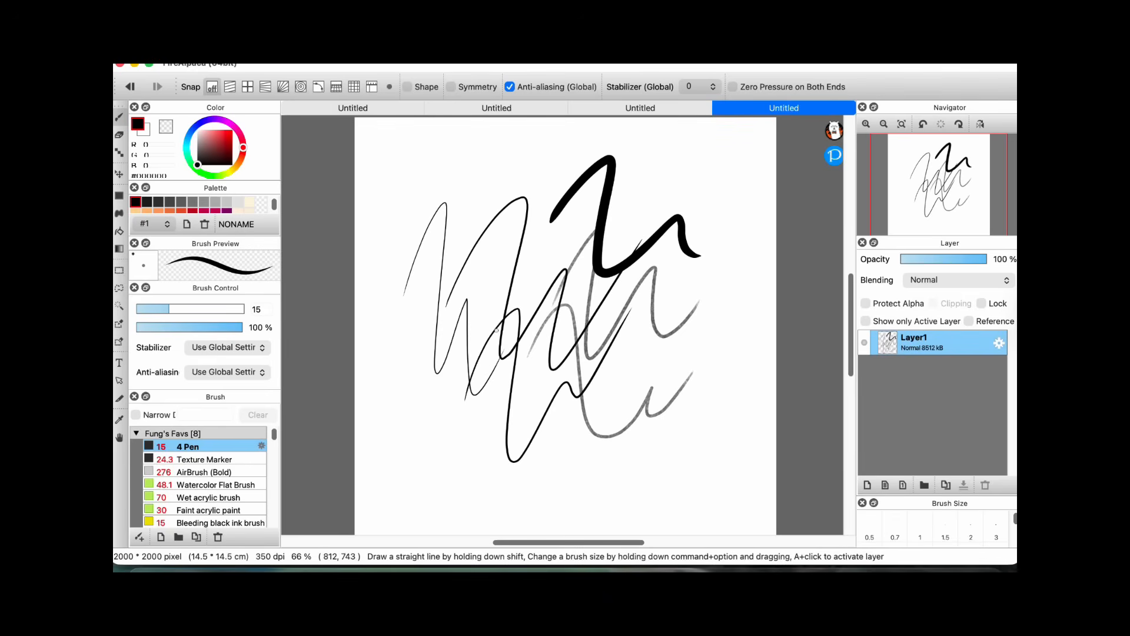
mouse_move(415, 383)
mouse_down()
mouse_move(395, 436)
mouse_move(560, 426)
mouse_up()
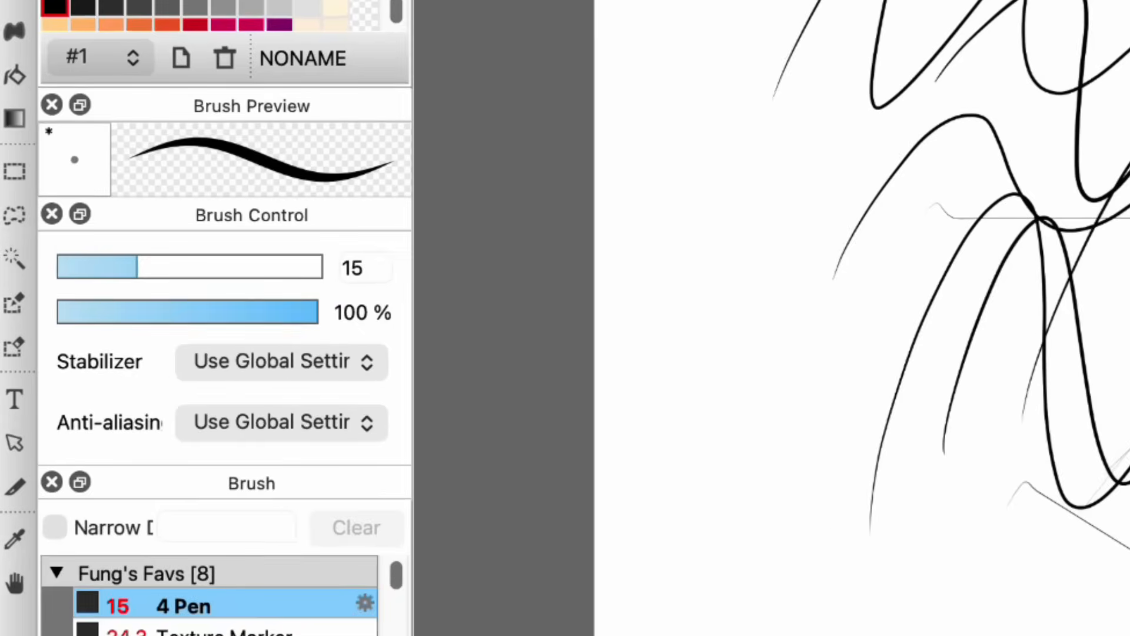
Step: Increase the 4 Pen size to 110 and scribble thick black strokes over the lower-left part of the canvas
drag(169, 309, 216, 309)
drag(254, 265, 301, 263)
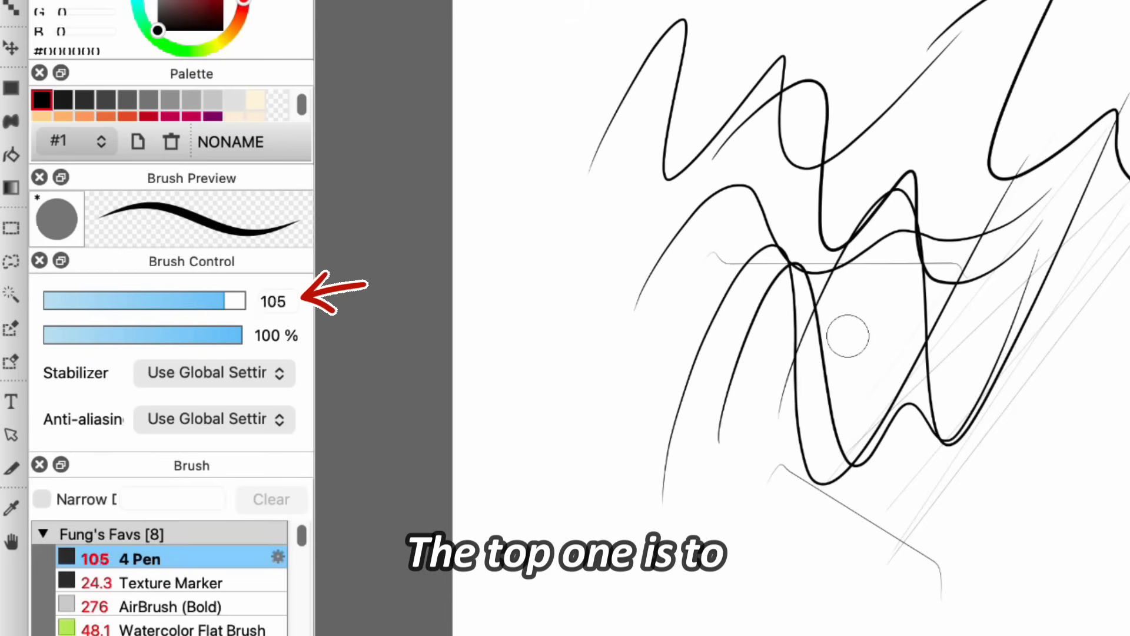
mouse_move(603, 412)
mouse_down()
mouse_move(681, 610)
mouse_move(848, 448)
mouse_up()
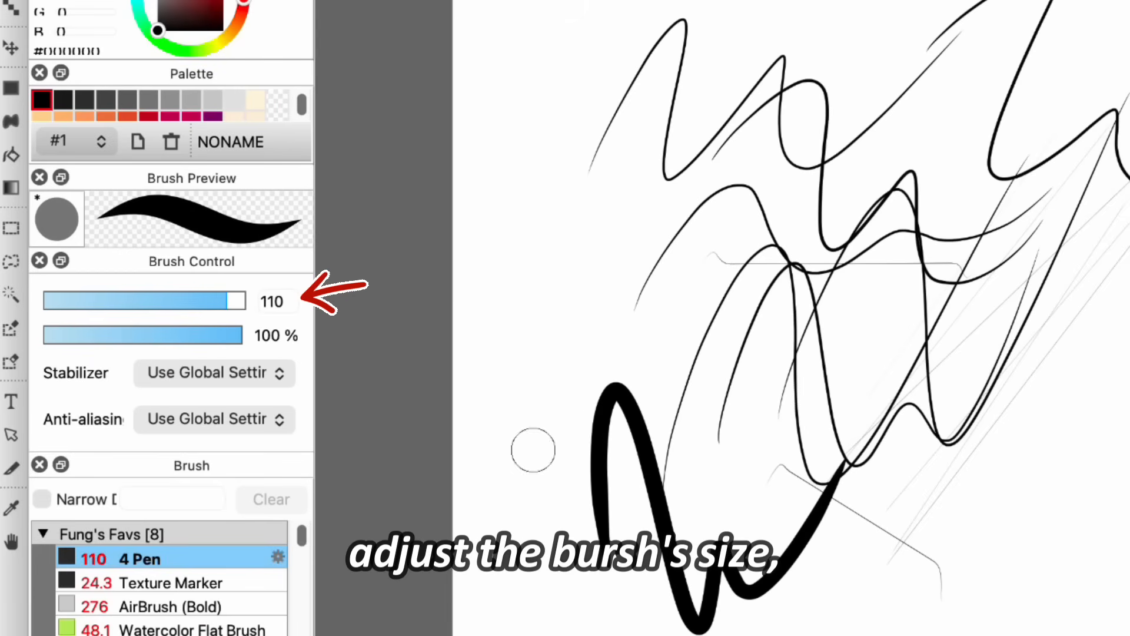
drag(527, 488, 780, 405)
Step: Lower the 4 Pen opacity to about half and scribble semi-transparent strokes at the canvas's upper left and lower right
drag(242, 335, 145, 335)
mouse_move(533, 262)
mouse_down()
mouse_move(611, 286)
mouse_move(783, 224)
mouse_move(816, 360)
mouse_up()
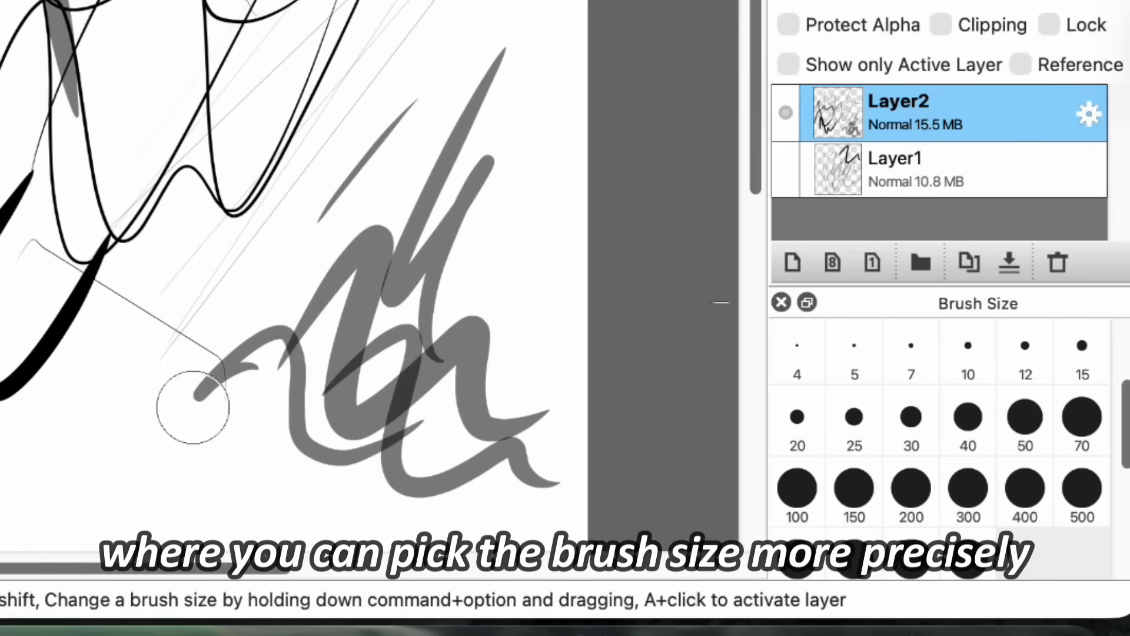
mouse_move(112, 462)
mouse_down()
mouse_move(323, 400)
mouse_move(453, 454)
mouse_up()
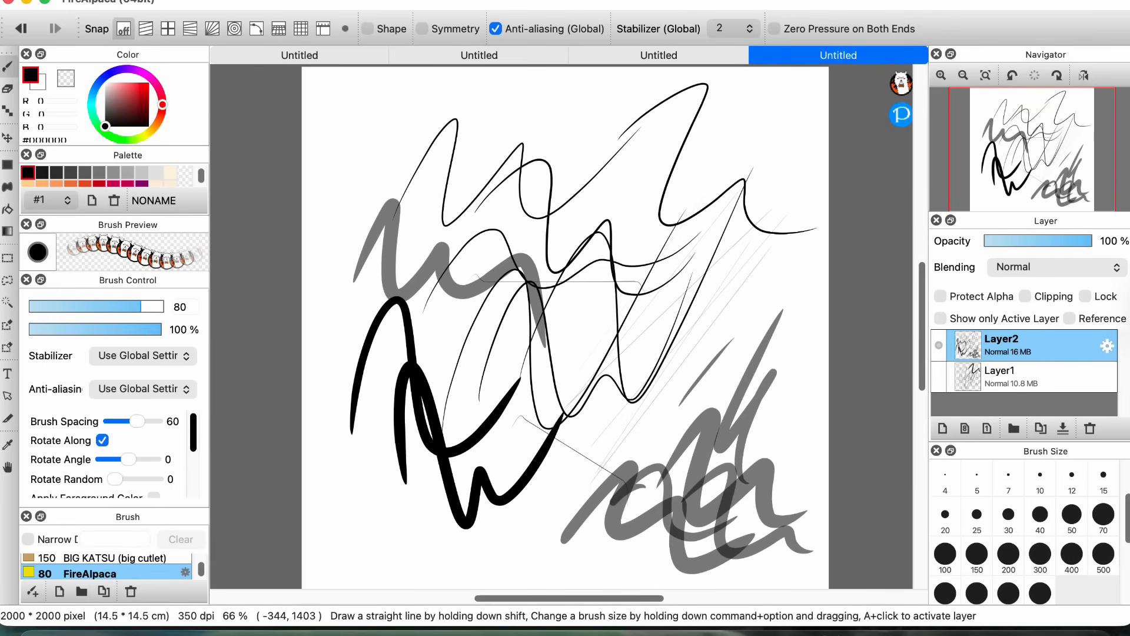
Step: Examine the FireAlpaca brush's control settings, including spacing and rotation
scroll(99, 452, down, 5)
scroll(99, 452, up, 5)
scroll(99, 452, down, 5)
scroll(194, 359, up, 5)
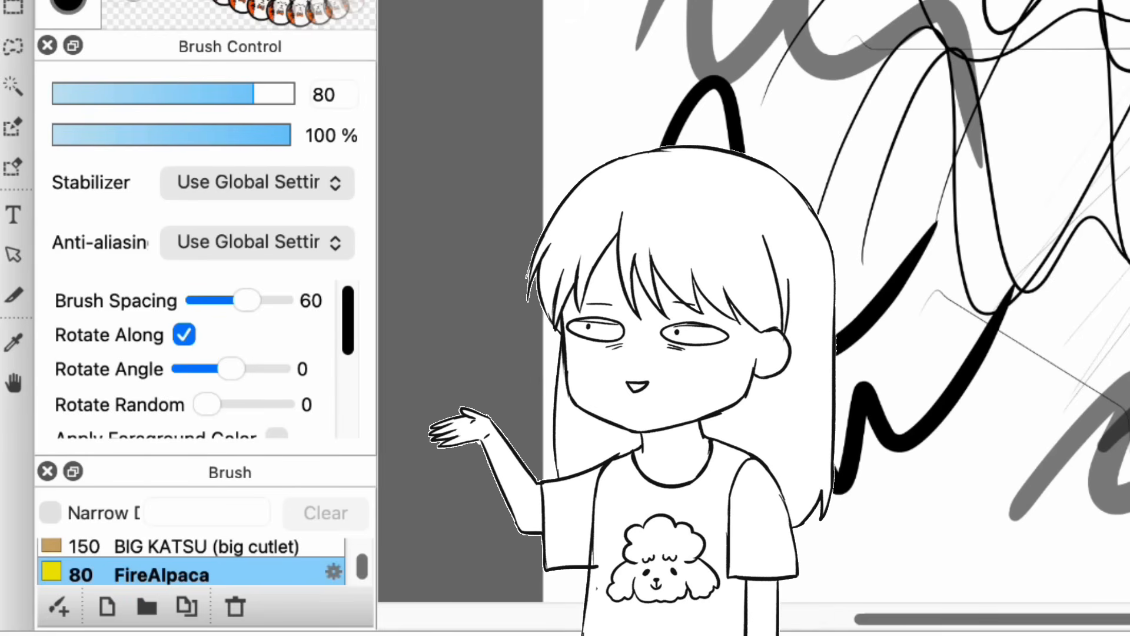
scroll(195, 359, down, 4)
scroll(194, 359, up, 4)
scroll(194, 360, down, 2)
scroll(194, 359, up, 1)
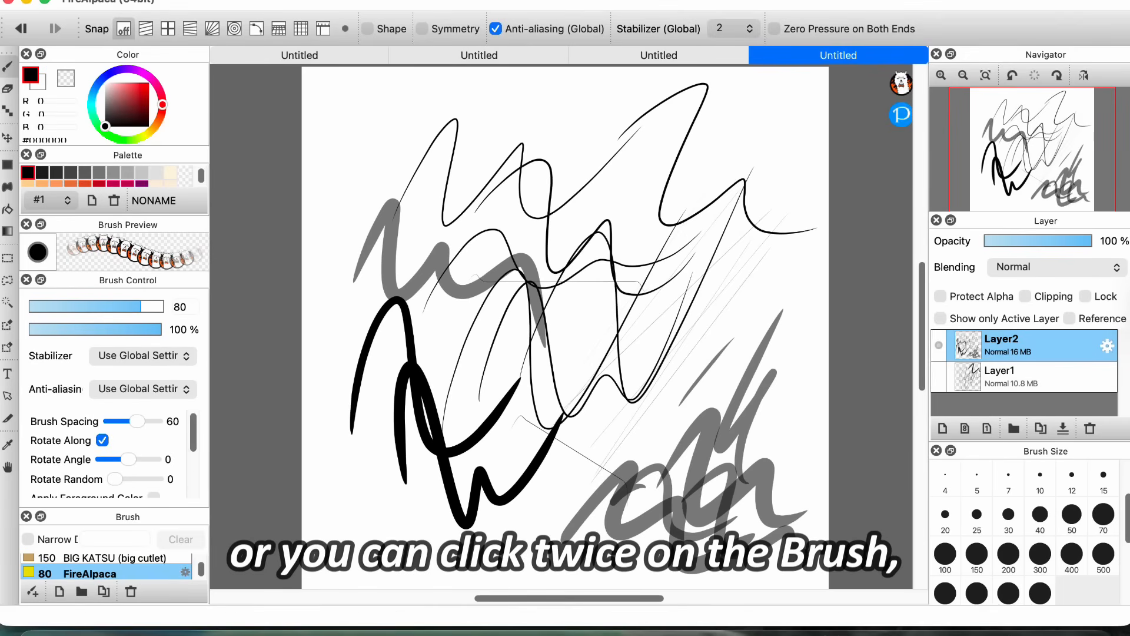
Step: Open the FireAlpaca brush for editing and review its option, pen pressure correction, texture and post processing settings
double_click(89, 573)
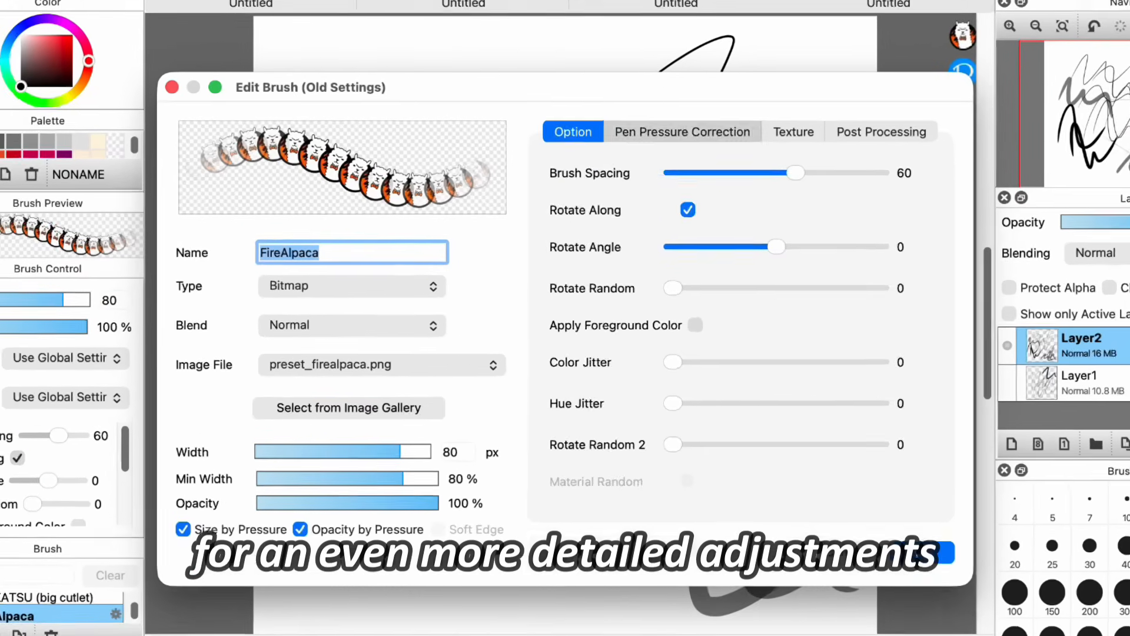
click(666, 164)
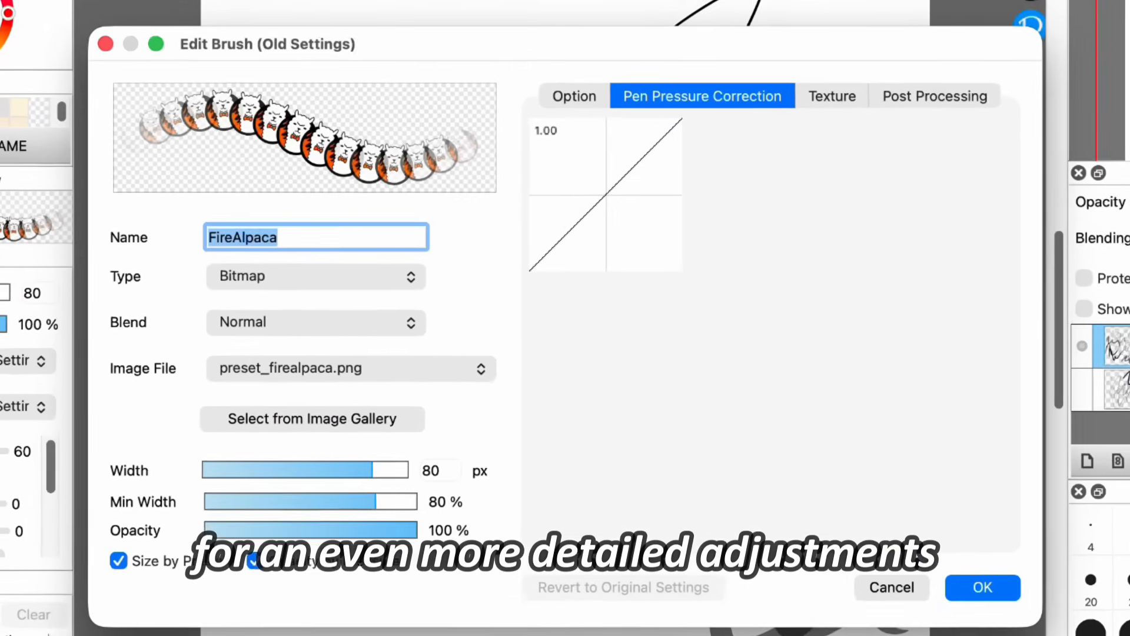
click(832, 96)
click(935, 95)
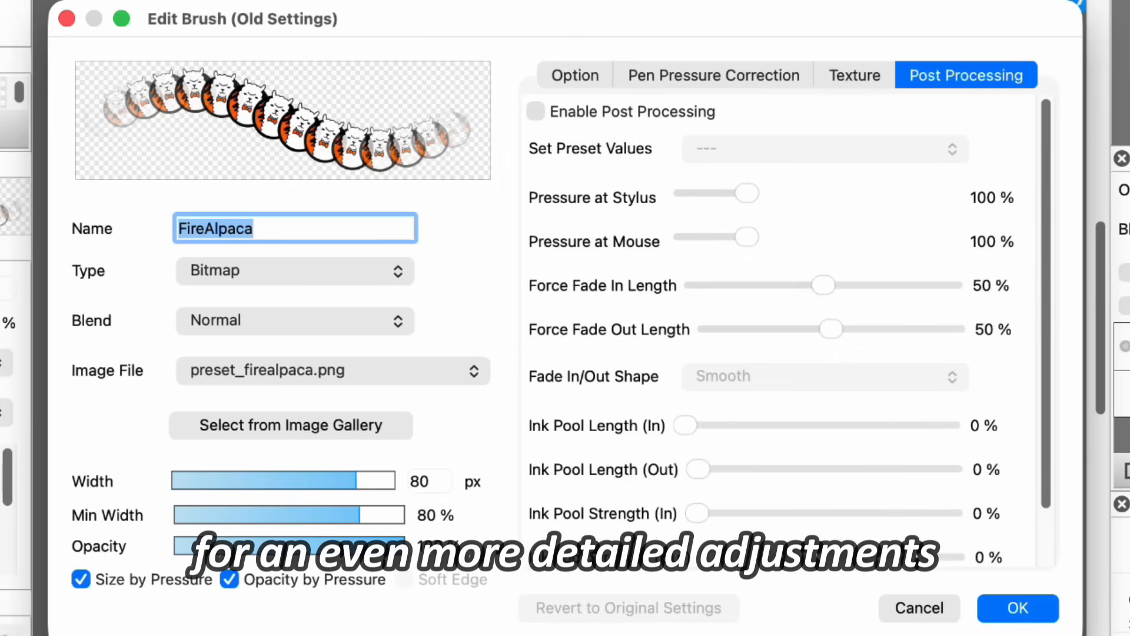
click(575, 76)
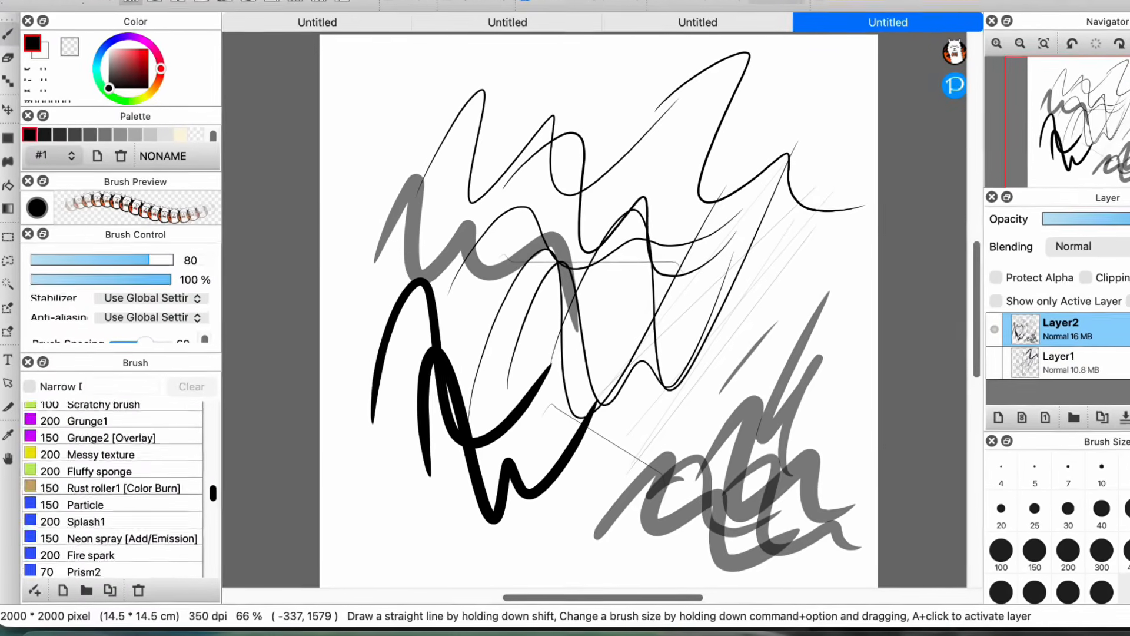
Step: Browse the list of available brushes, from pens and pencils to watercolor and grunge brushes
scroll(147, 454, up, 10)
scroll(125, 471, down, 3)
scroll(126, 472, down, 10)
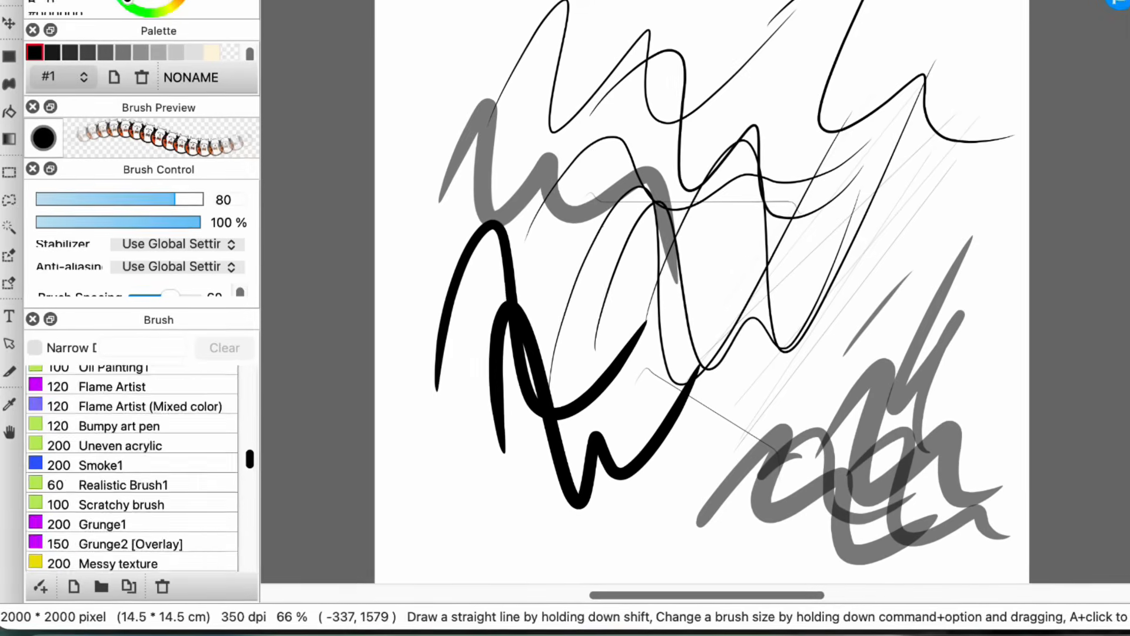
scroll(125, 471, up, 10)
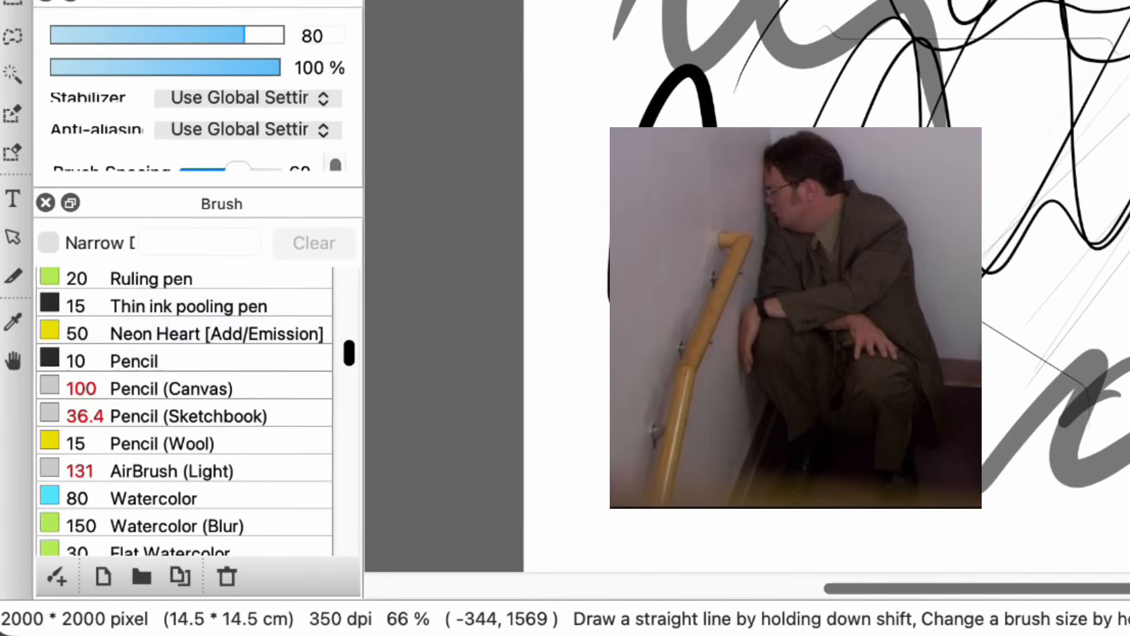
scroll(176, 413, down, 10)
scroll(177, 412, up, 8)
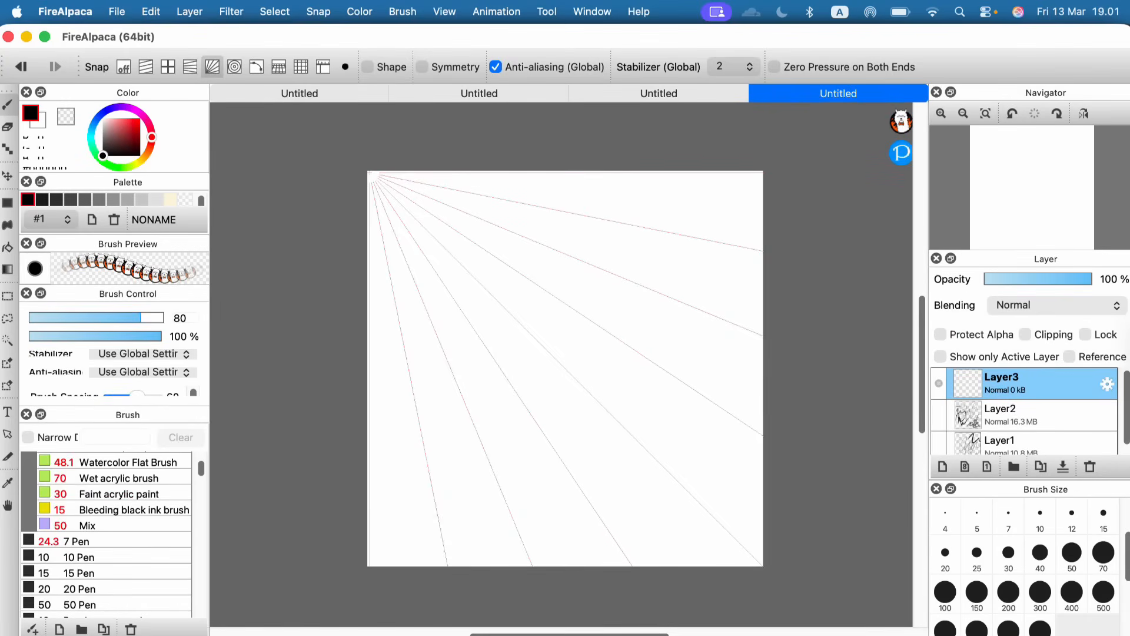
Step: Look through the available snap options
click(318, 11)
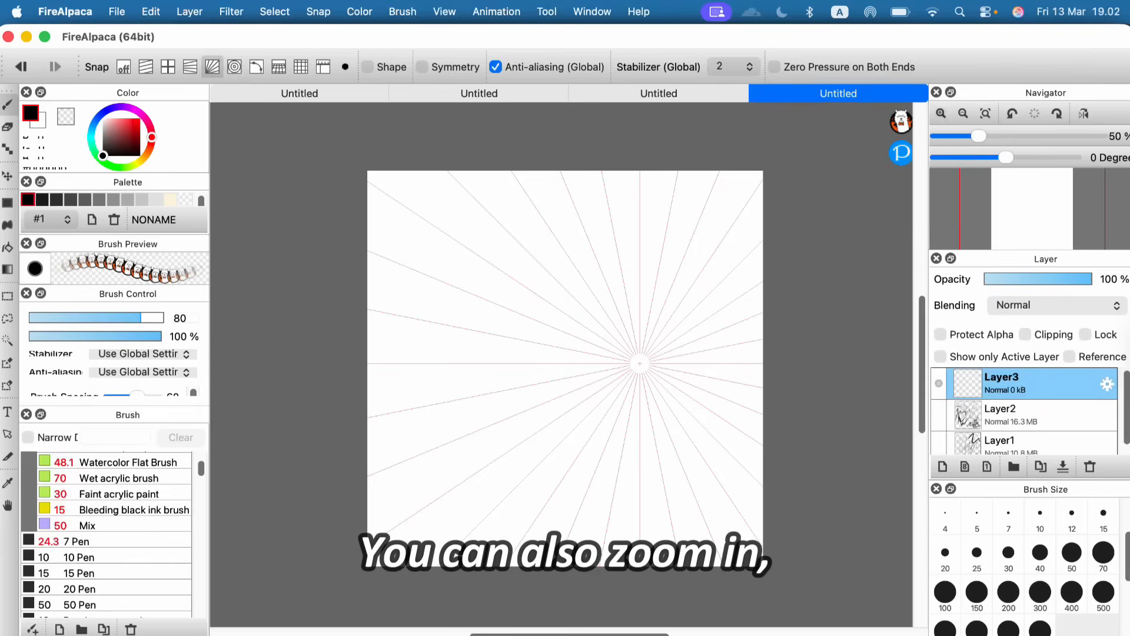
Step: Try zooming the canvas in and out, rotating the view to 30 degrees and flipping it
click(657, 124)
click(712, 124)
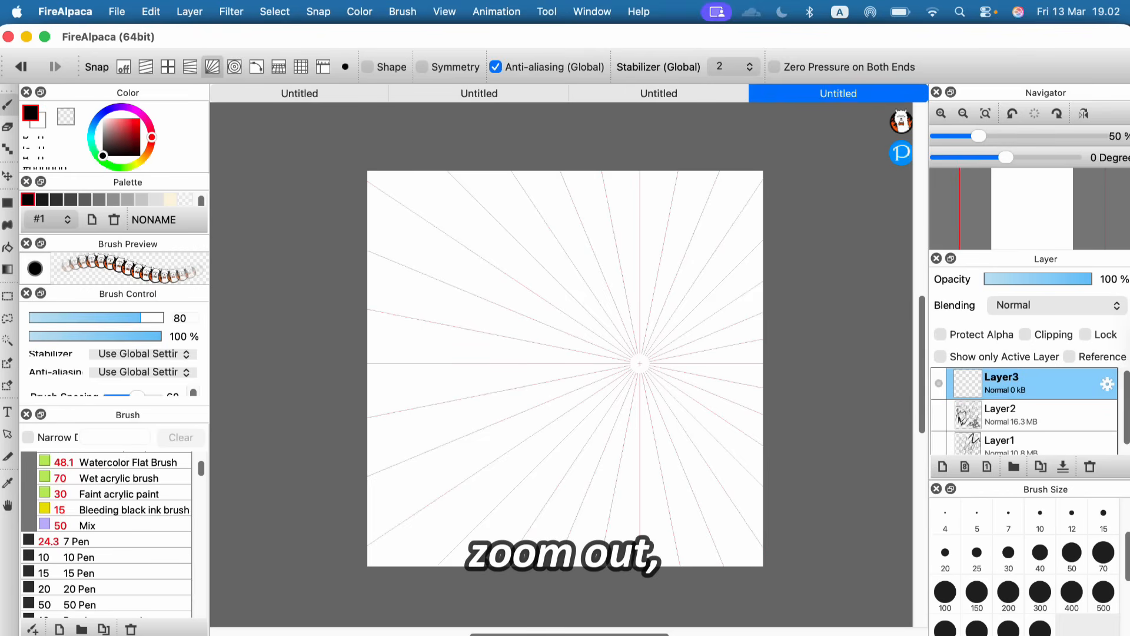
key(Left)
key(Right)
key(Right)
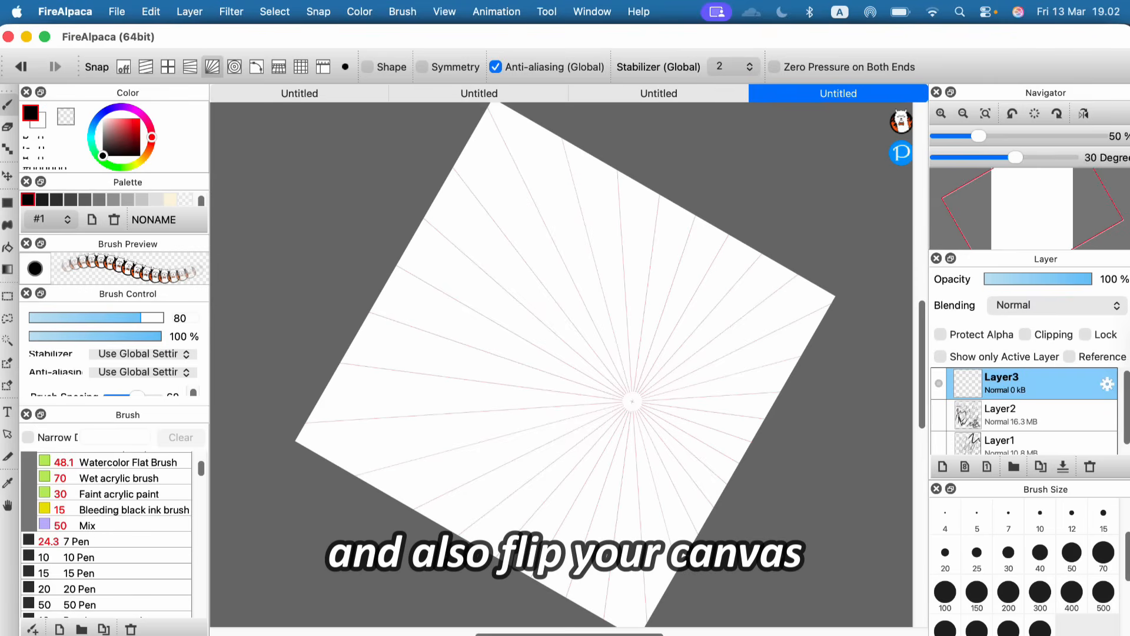
click(1084, 113)
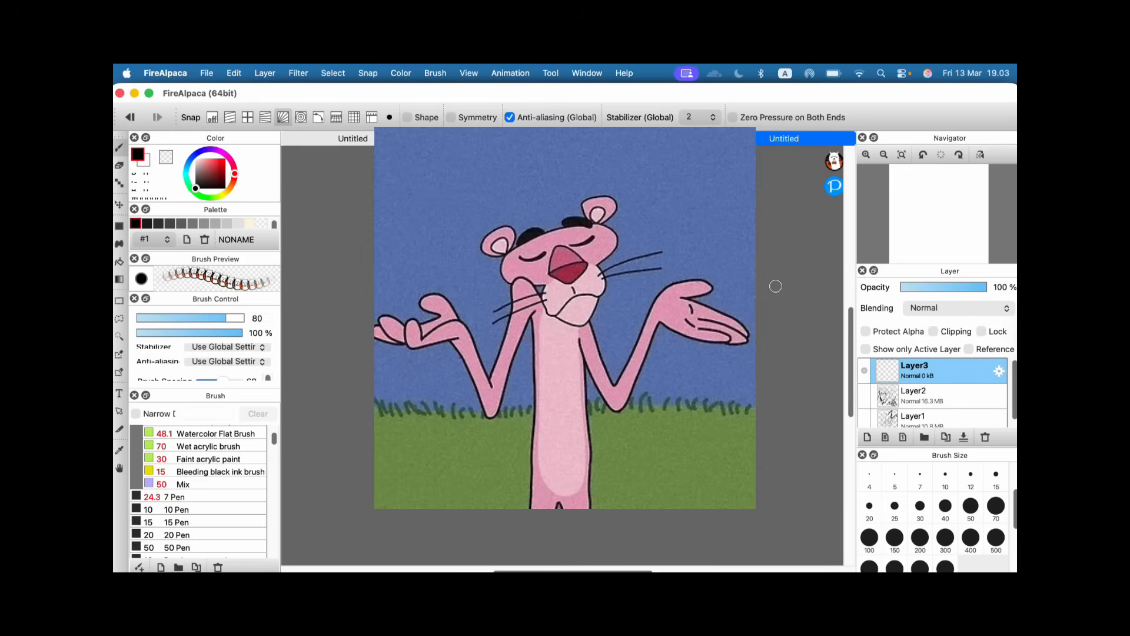
Step: Look through the filters that can be applied to the layer
click(298, 73)
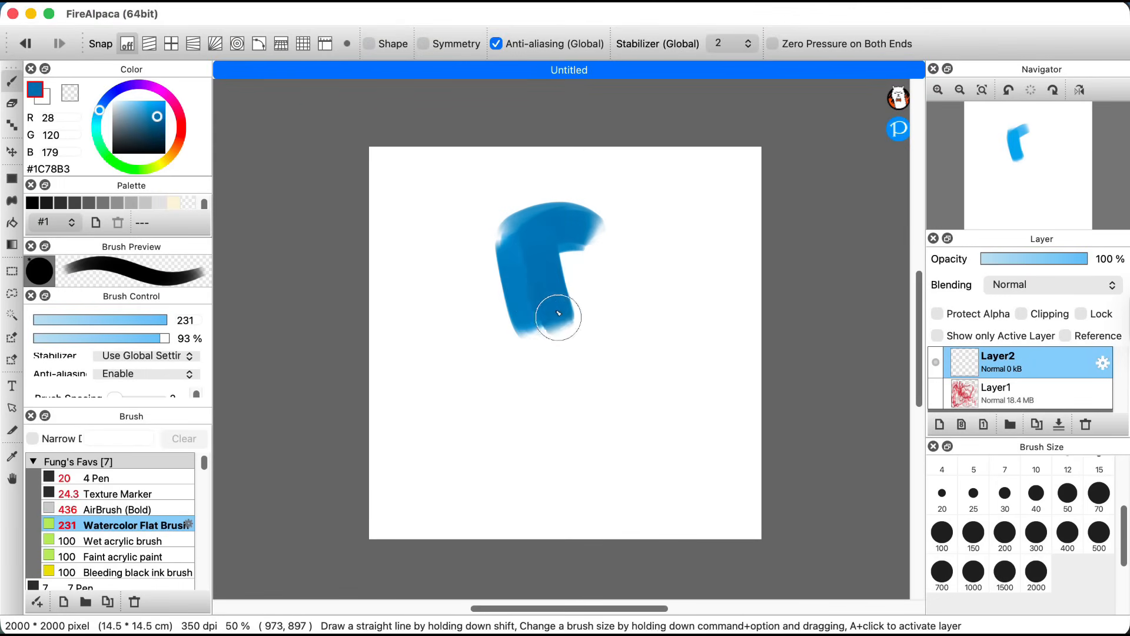
Step: Paint a solid blue head and neck silhouette with the Watercolor Flat Brush, adjusting the brush size to 100
mouse_move(530, 316)
mouse_down()
mouse_move(561, 257)
mouse_move(602, 269)
mouse_move(593, 307)
mouse_move(610, 294)
mouse_move(572, 335)
mouse_move(596, 303)
mouse_up()
key(bracketright)
key(bracketleft)
key(bracketleft)
key(bracketleft)
mouse_move(566, 377)
mouse_down()
mouse_move(584, 409)
mouse_move(602, 397)
mouse_up()
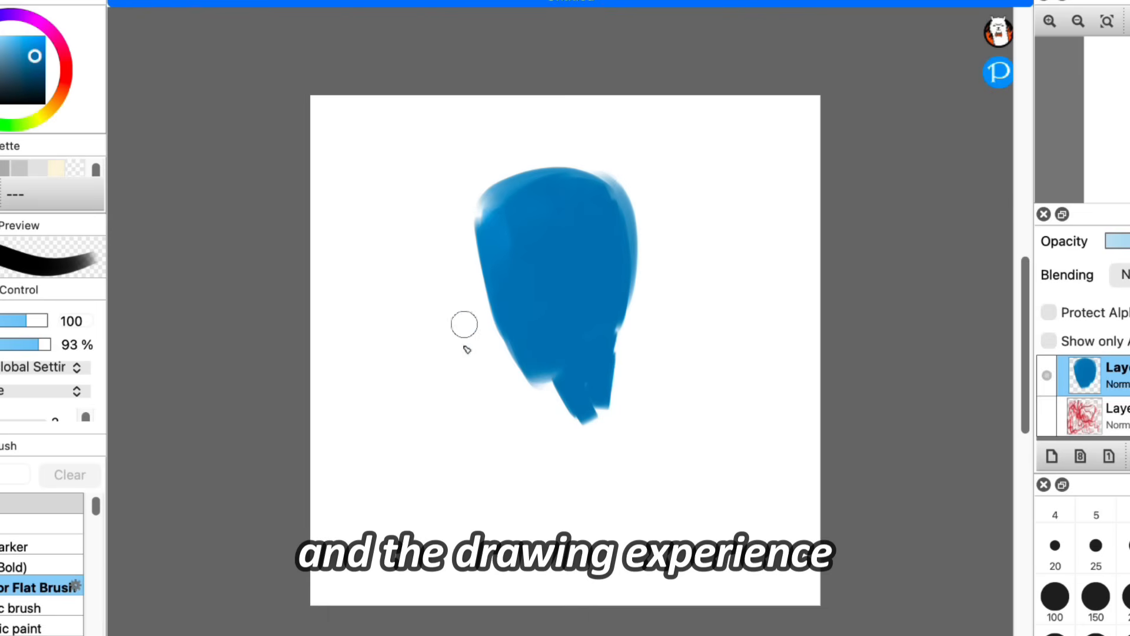
Step: Paint a short blue stroke for the shoulder left of the neck and undo the extra stroke below it
drag(478, 389, 514, 372)
mouse_move(466, 395)
mouse_down()
mouse_move(507, 375)
mouse_move(468, 390)
mouse_move(488, 471)
mouse_up()
key(super+z)
key(bracketright)
key(bracketright)
key(bracketright)
key(bracketright)
key(bracketright)
key(bracketright)
key(bracketright)
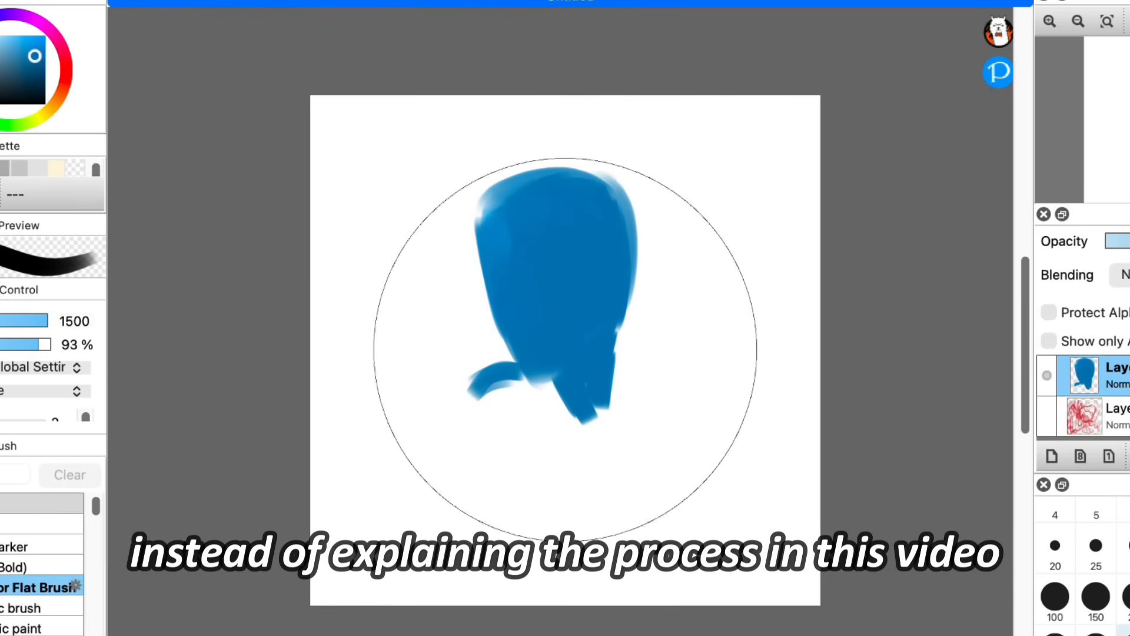
key(bracketleft)
key(bracketleft)
mouse_move(592, 422)
mouse_down()
mouse_move(515, 398)
mouse_move(542, 464)
mouse_up()
key(super+z)
Step: Set the Watercolor Flat Brush size to 200, paint magenta over the silhouette's neck and face, and set the size to 100
click(1005, 532)
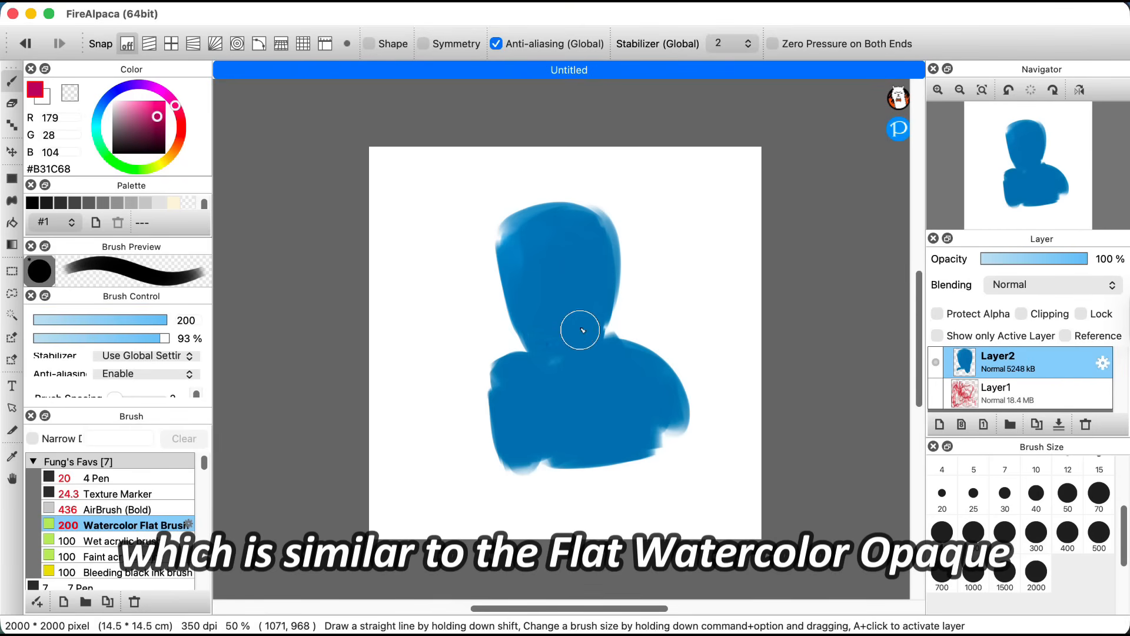
mouse_move(603, 354)
mouse_down()
mouse_move(611, 322)
mouse_move(593, 258)
mouse_up()
click(943, 532)
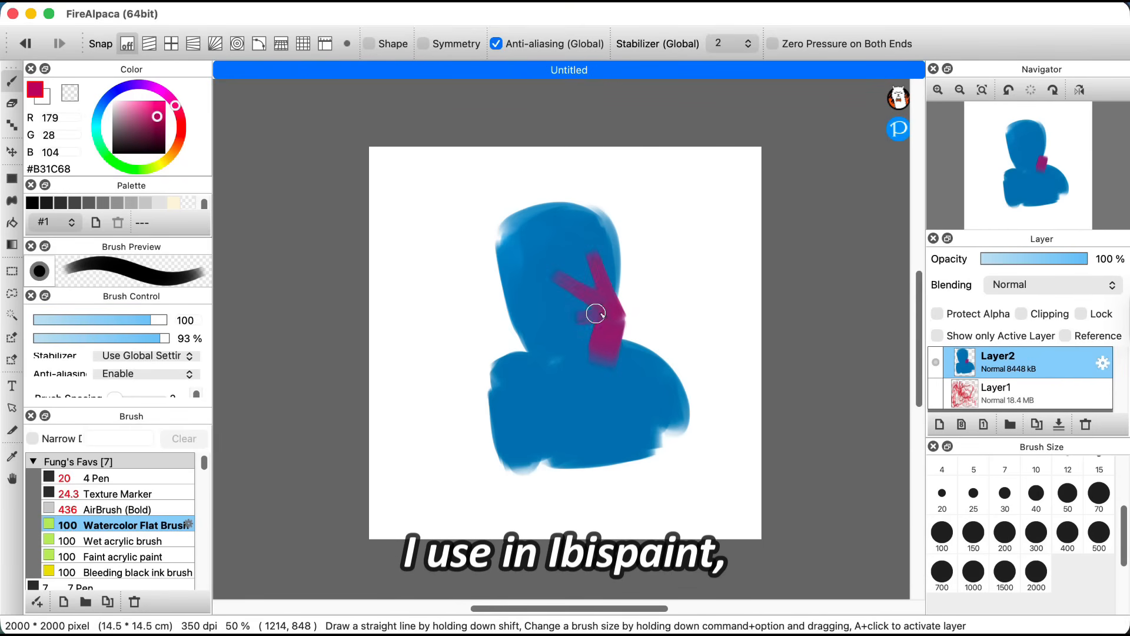
Step: Paint magenta forearms over both sides of the blue silhouette's torso, reaching up to the face
drag(562, 323, 631, 449)
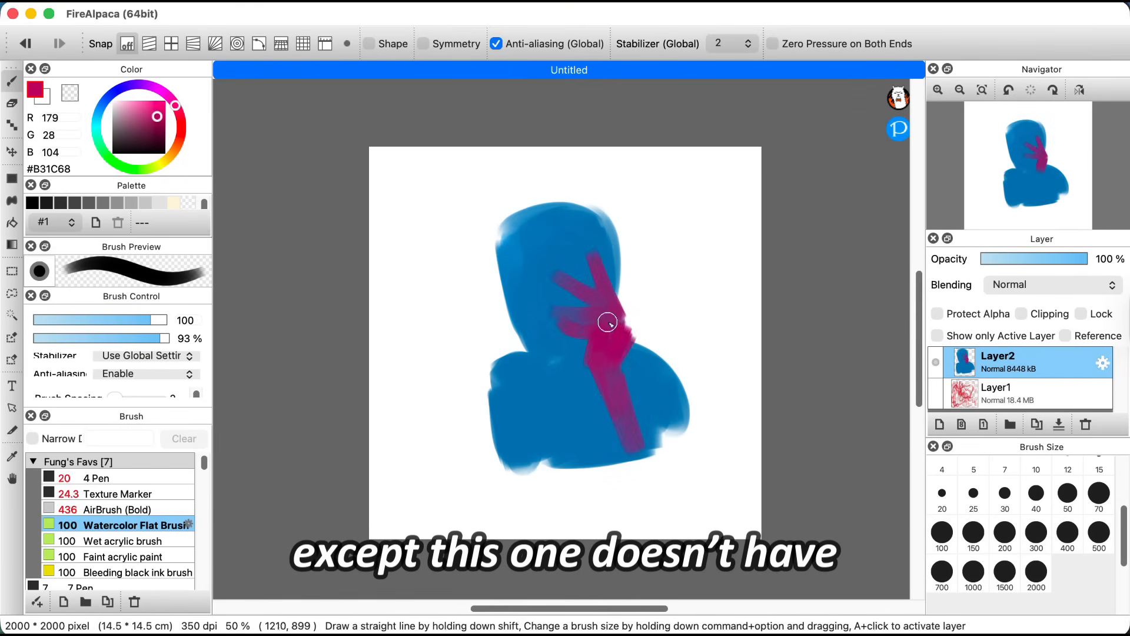
mouse_move(620, 314)
mouse_down()
mouse_move(615, 367)
mouse_move(634, 432)
mouse_up()
drag(518, 464, 514, 369)
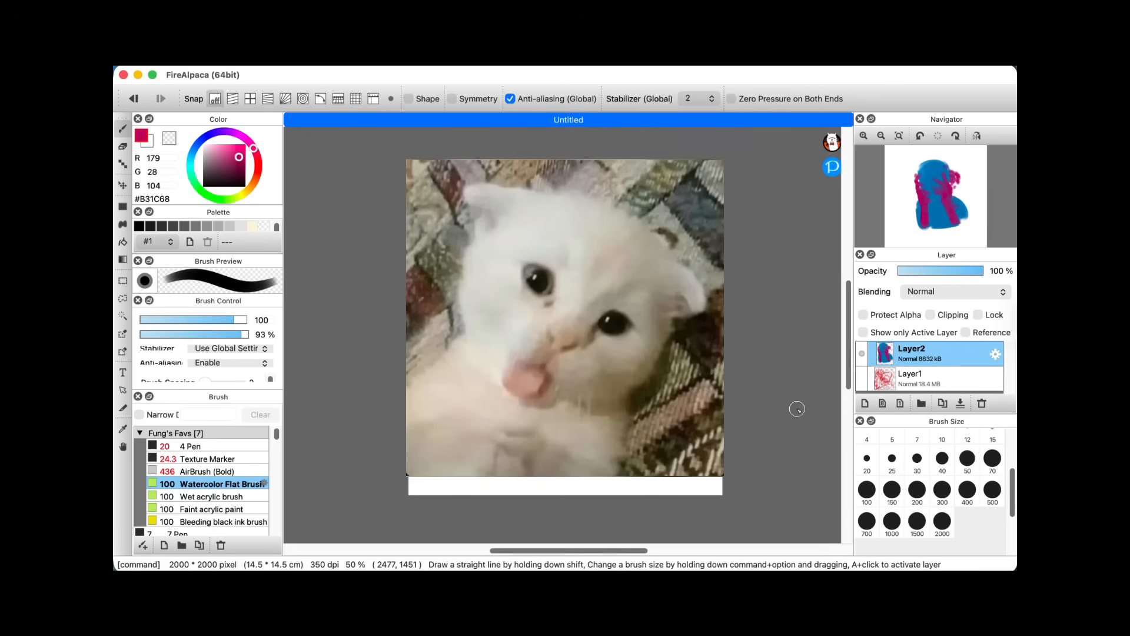
Step: Enlarge and reposition the painted figure on Layer2 with Transform so its torso runs past the canvas's lower edge
key(super+t)
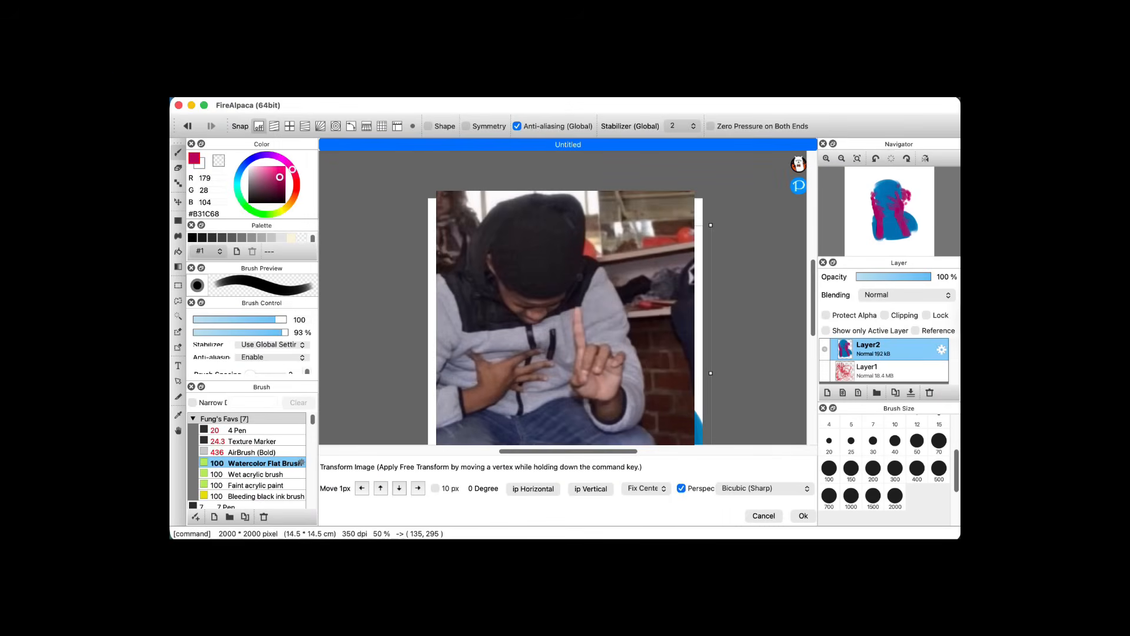
click(881, 136)
click(881, 136)
scroll(618, 262, down, 3)
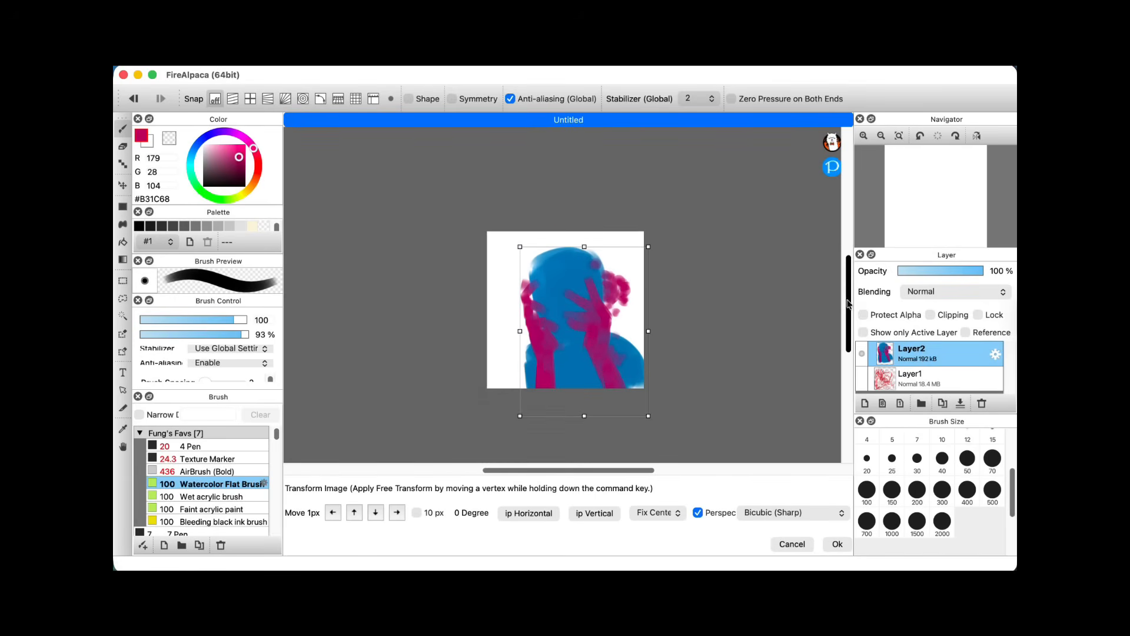
drag(619, 260, 620, 270)
drag(519, 195, 511, 185)
drag(560, 230, 558, 218)
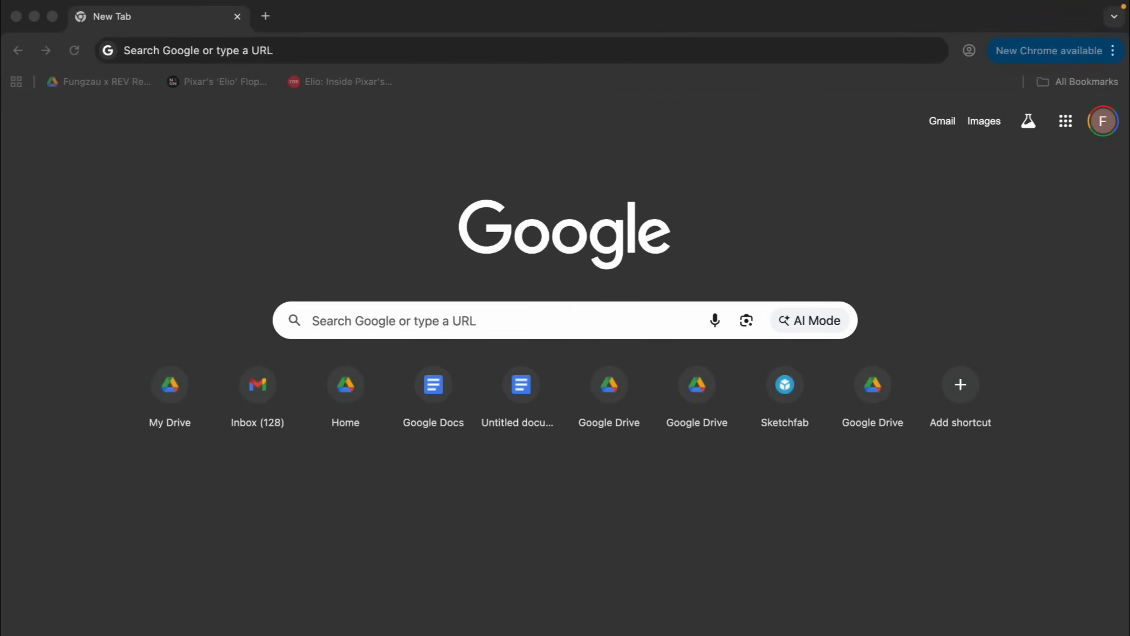
Step: Switch to Chrome and search the web for "does firealpaca have a liquify tool"
key(super+l)
text(does fire)
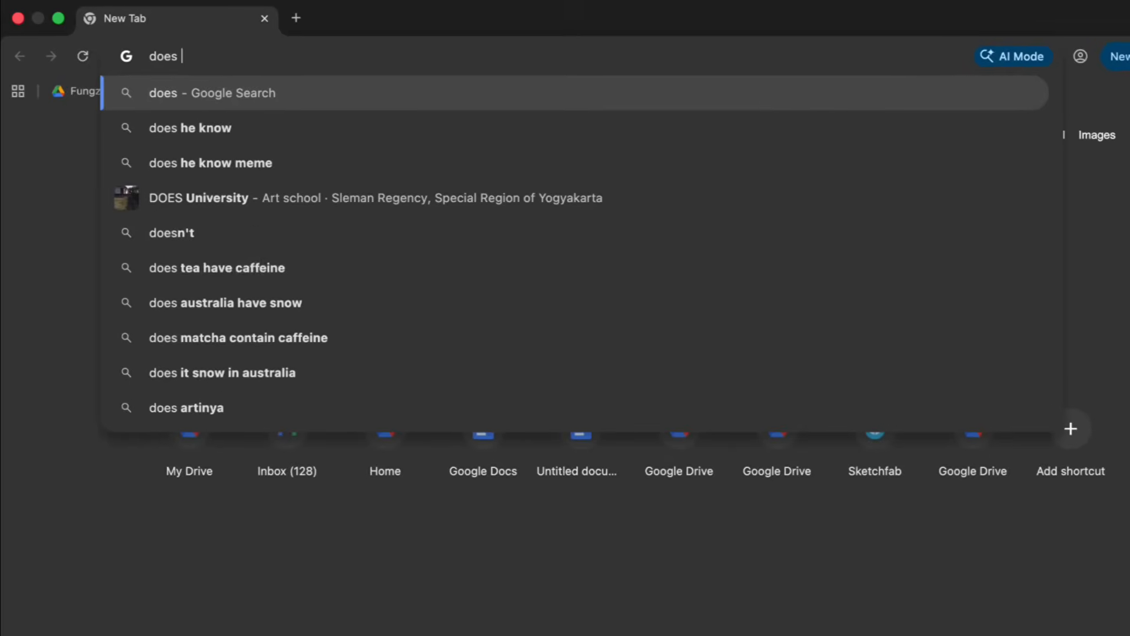
text(alpaca)
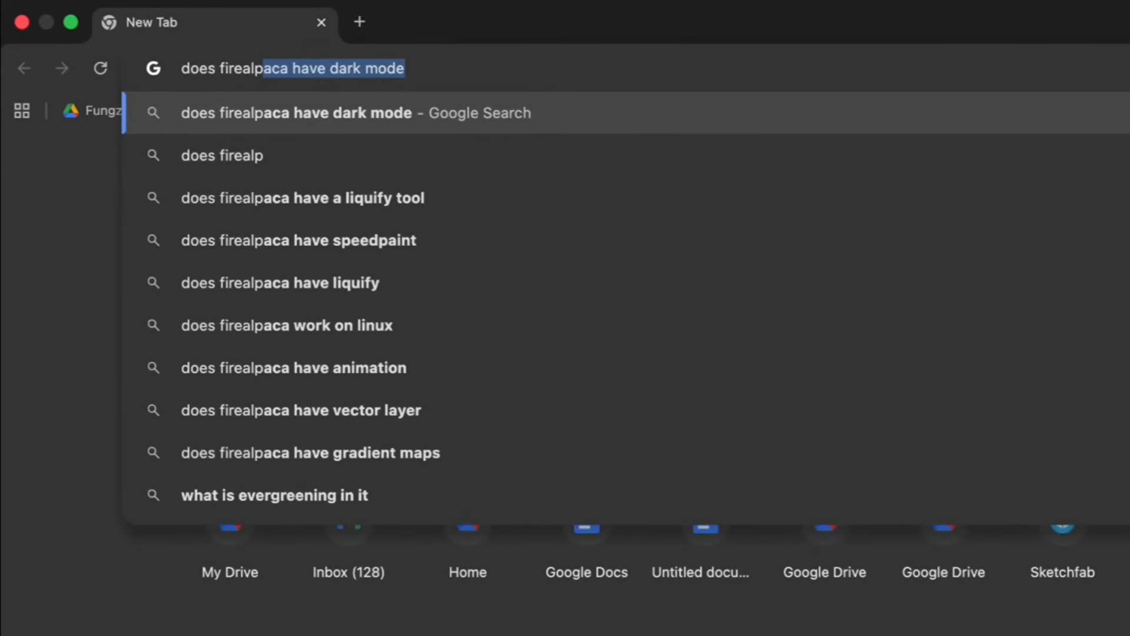
text( have )
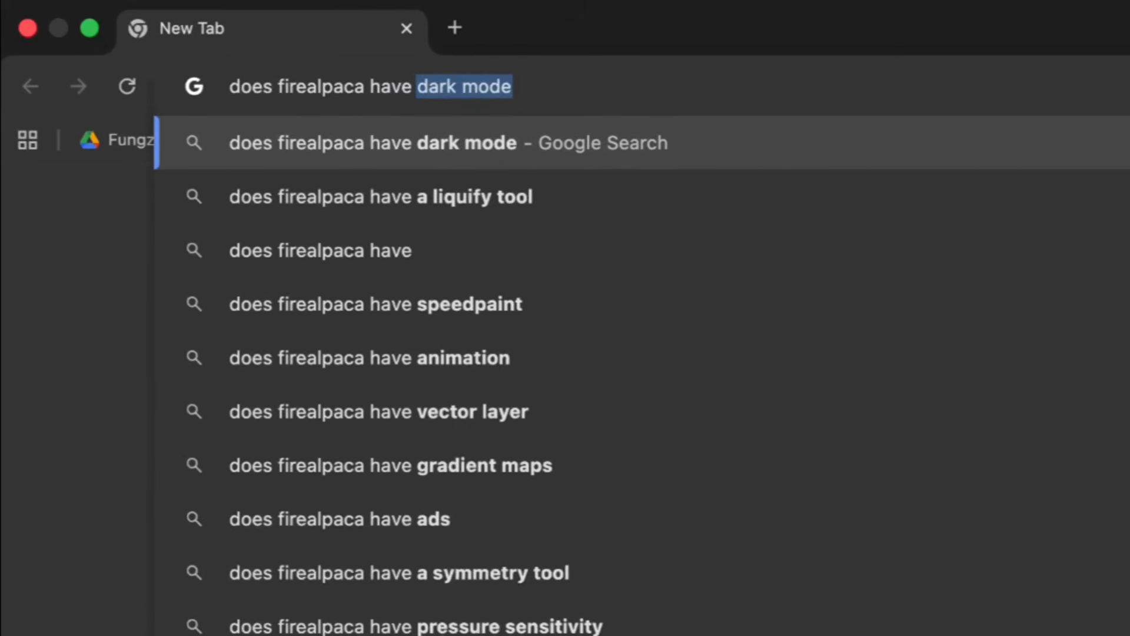
text(alk)
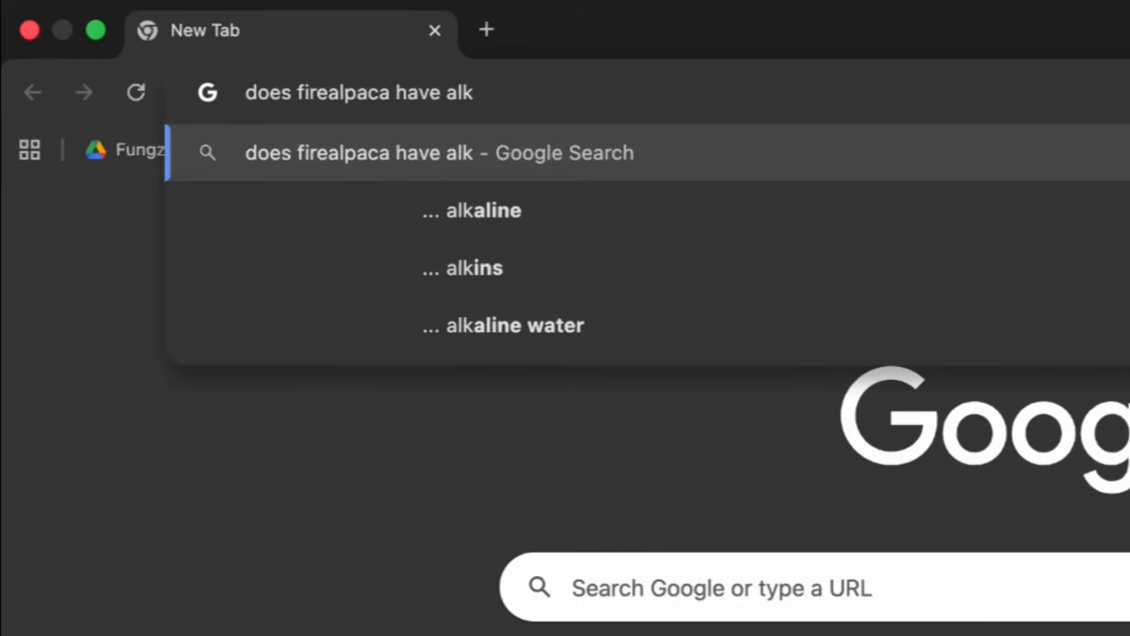
key(BackSpace)
key(BackSpace)
text(l)
key(Return)
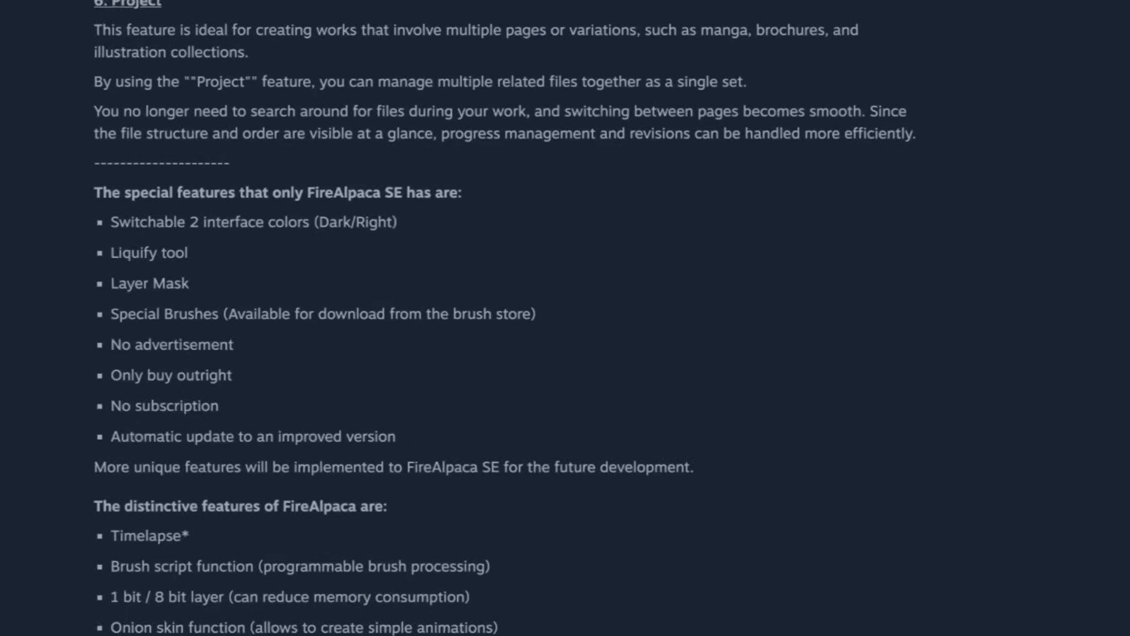
Step: Examine the FireAlpaca SE Steam page for its exclusive features, new brush engine and purchase price
mouse_move(177, 238)
mouse_down()
mouse_move(109, 238)
mouse_move(162, 213)
mouse_up()
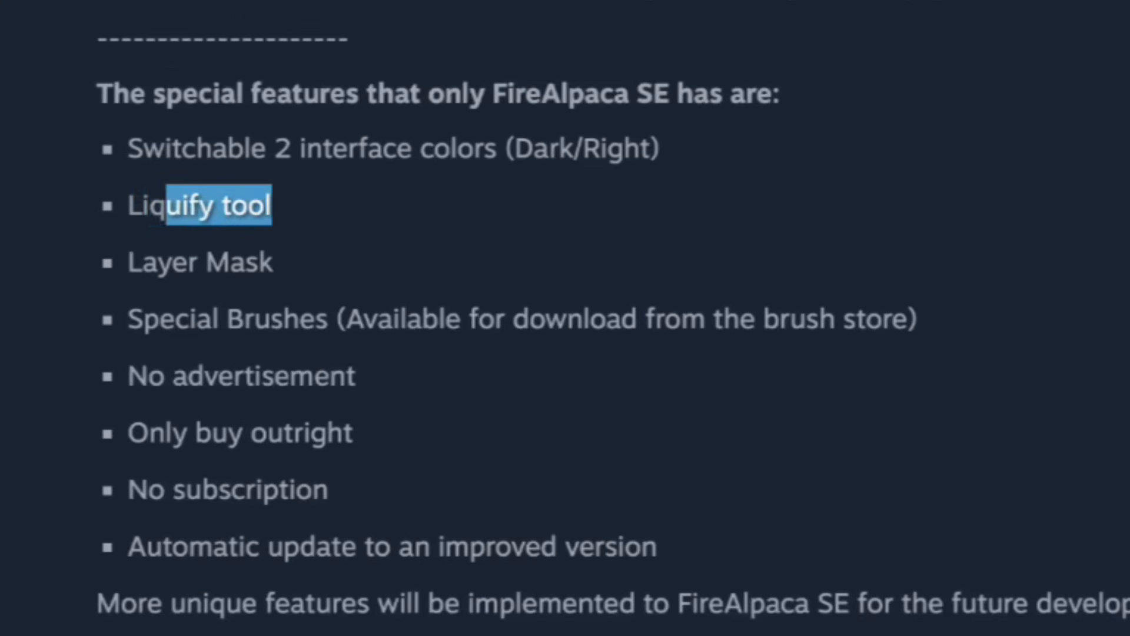
scroll(399, 353, up, 15)
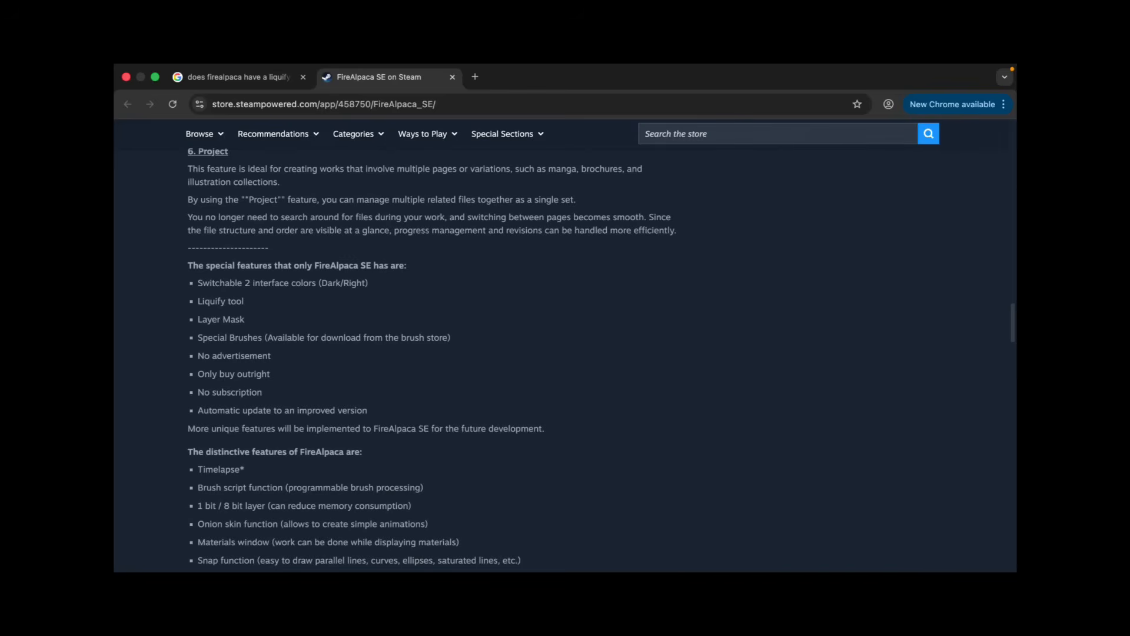
scroll(566, 347, up, 15)
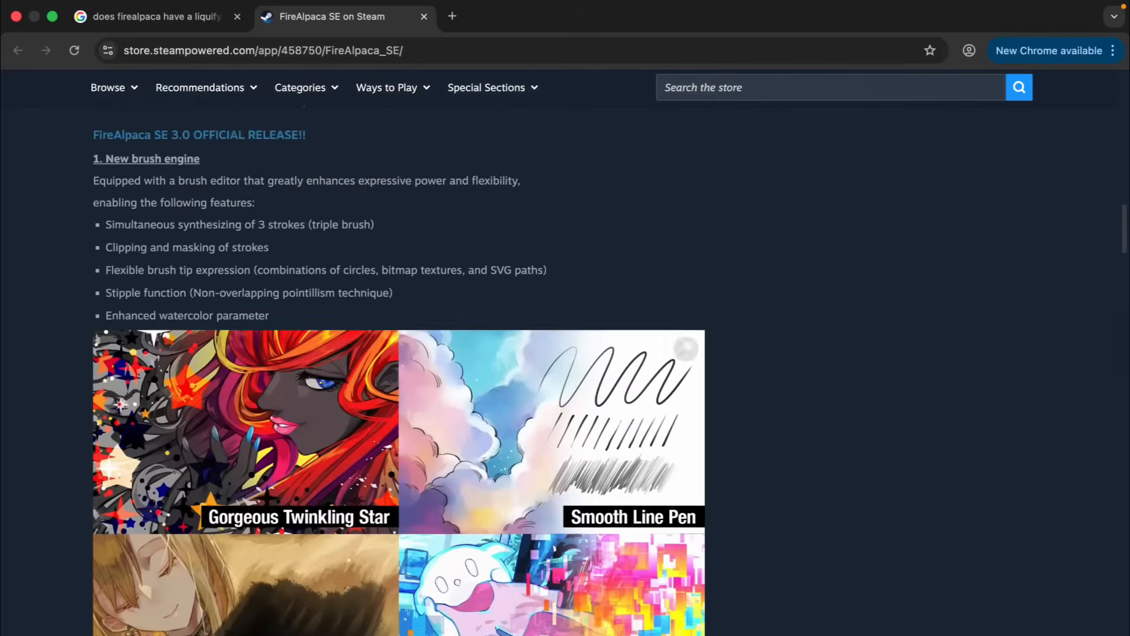
scroll(565, 354, up, 8)
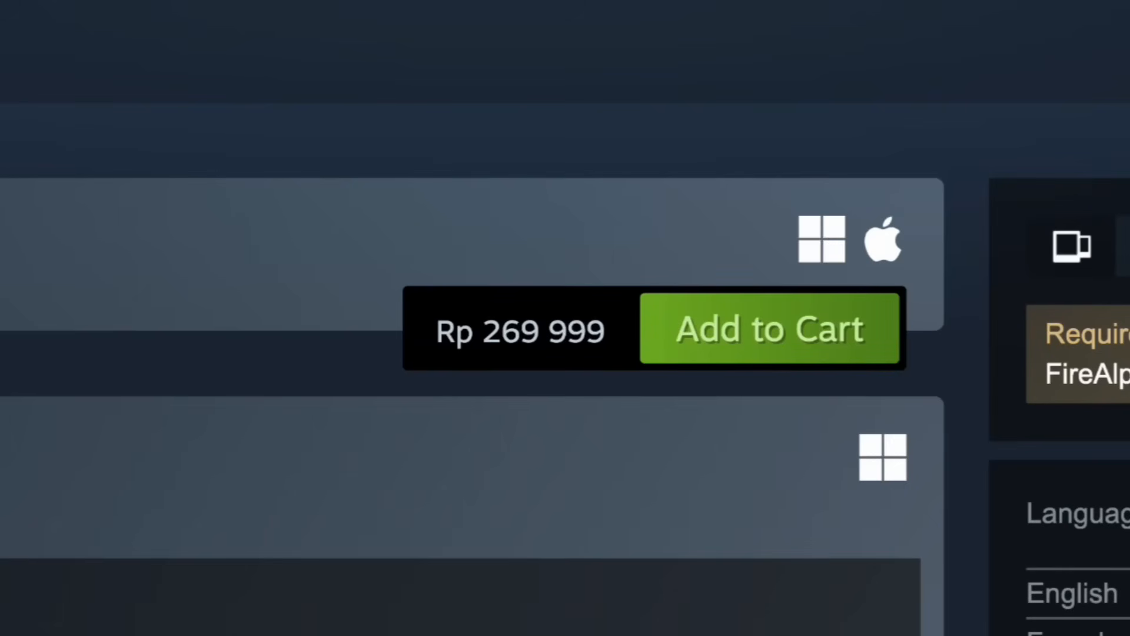
drag(483, 332, 521, 331)
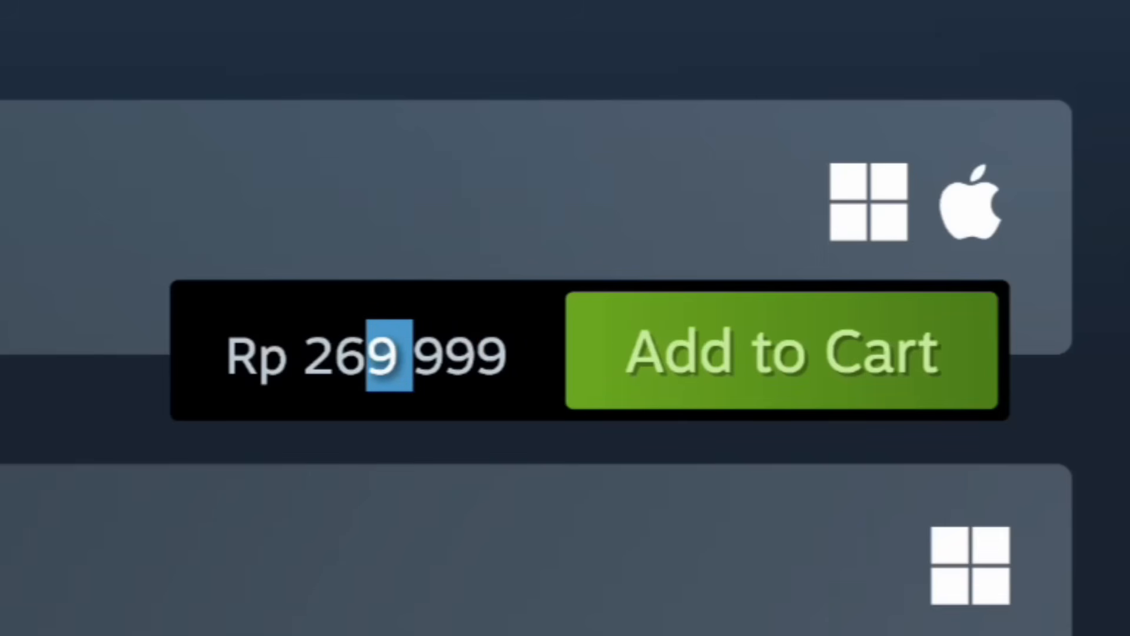
click(390, 357)
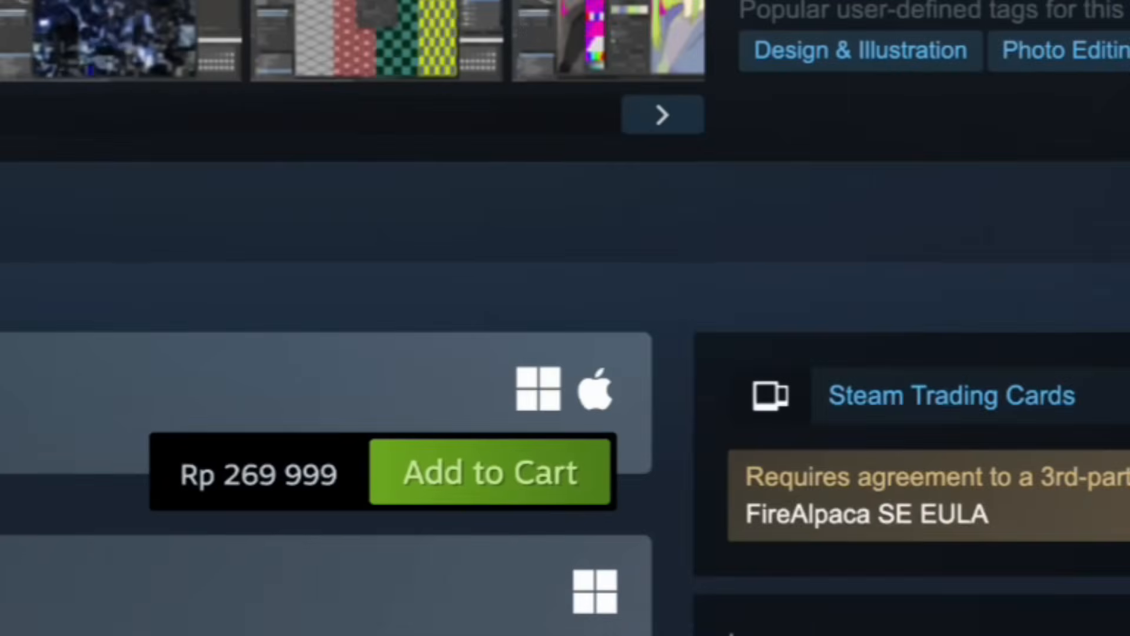
Step: Search for "usd to idr" in a new tab and highlight the exchange rate
key(super+t)
text(usd )
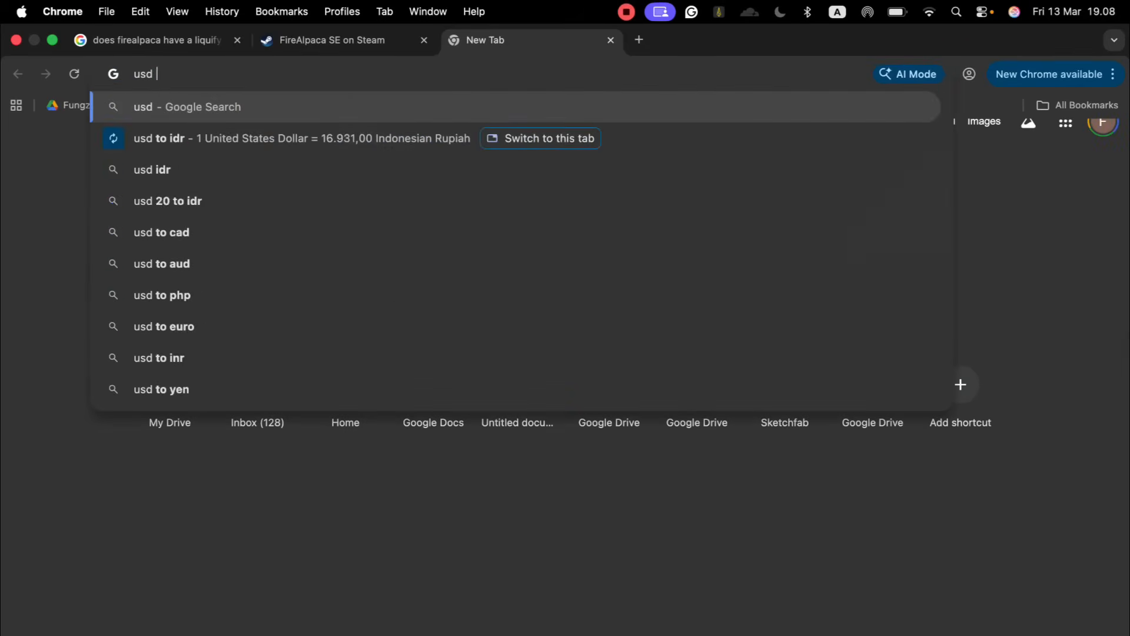
text(to idr)
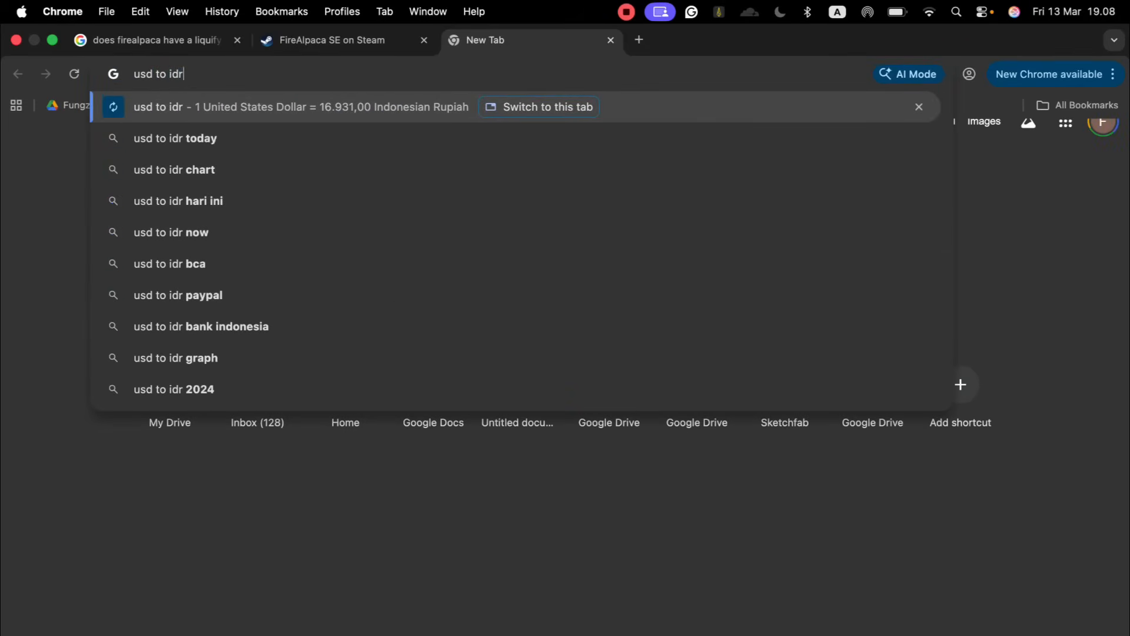
key(Return)
drag(214, 259, 126, 260)
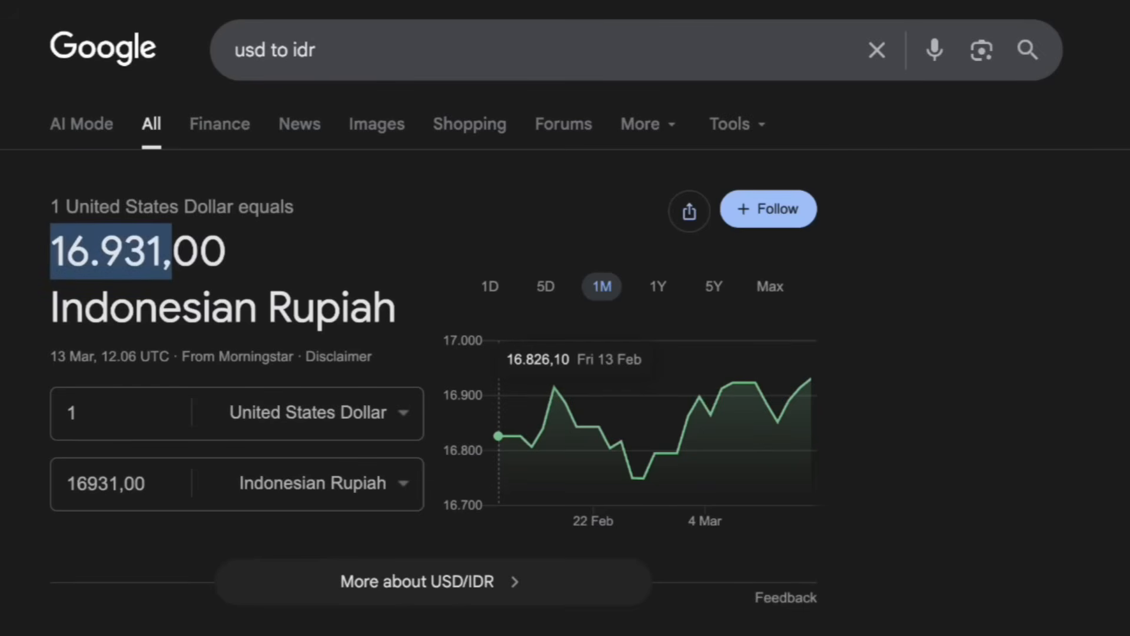
mouse_move(50, 260)
mouse_down()
mouse_move(145, 260)
mouse_move(50, 259)
mouse_up()
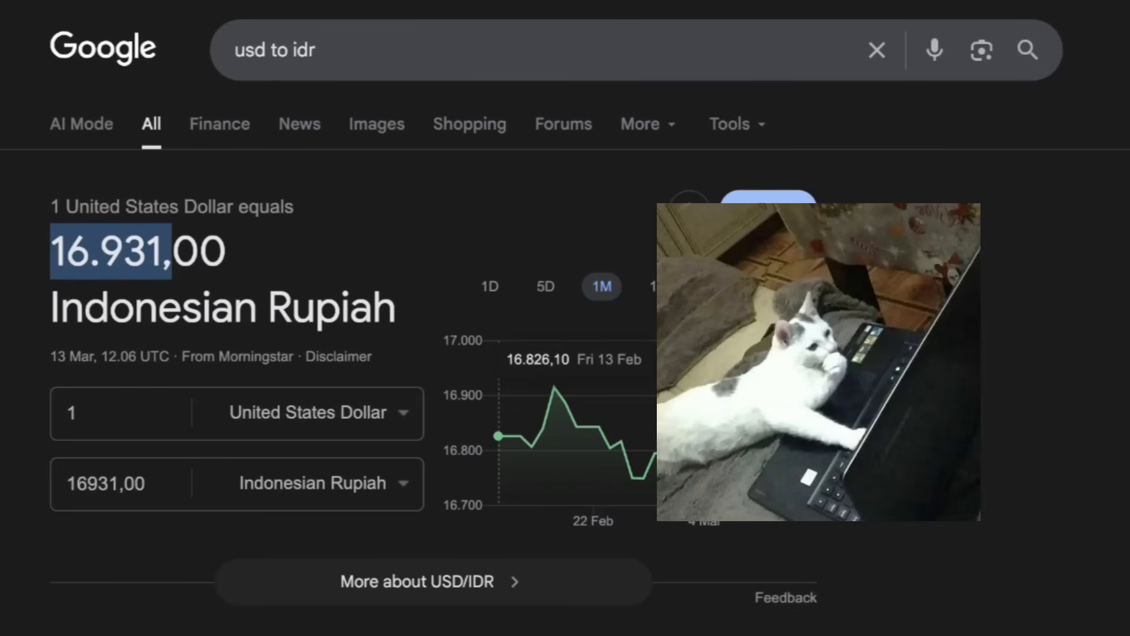
Step: Convert 269999 Indonesian Rupiah to United States Dollars in the currency converter
click(118, 484)
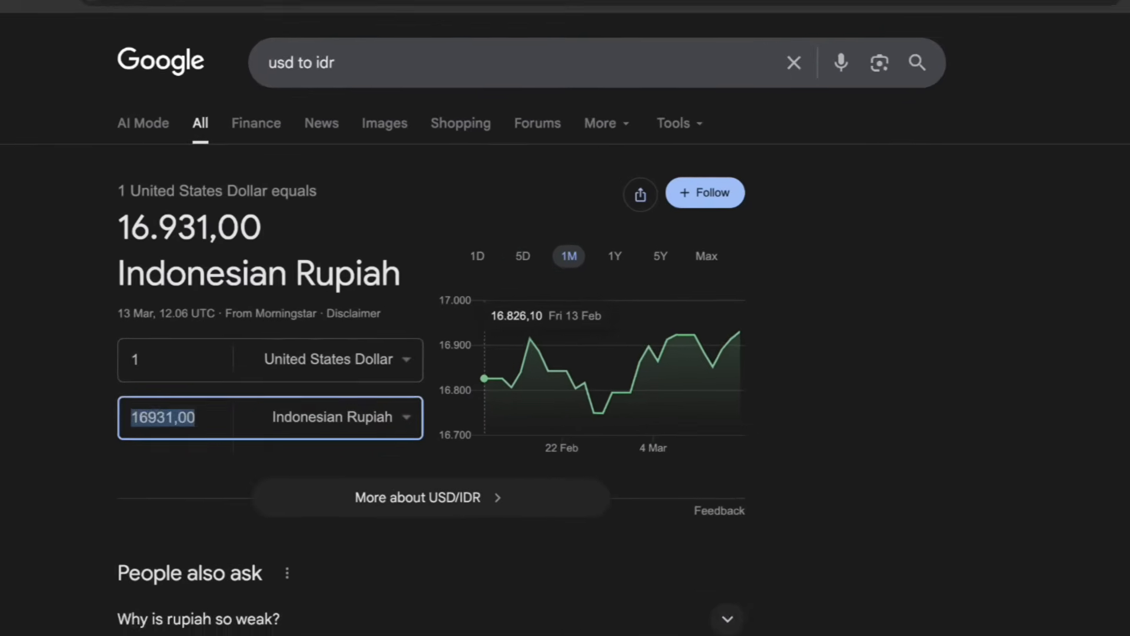
text(2699)
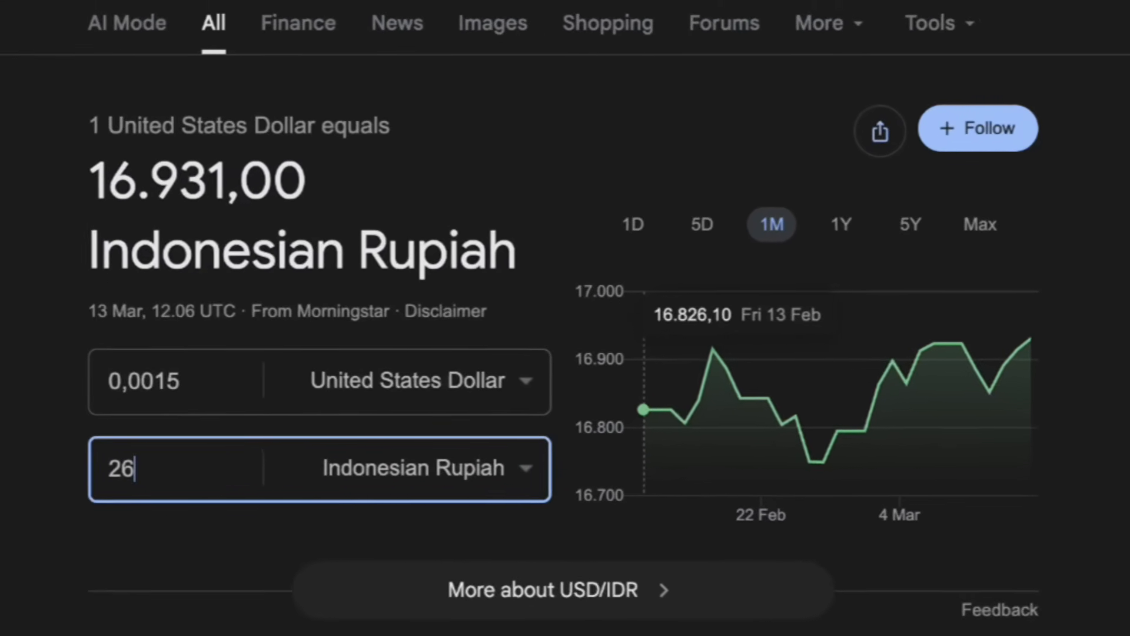
text(99)
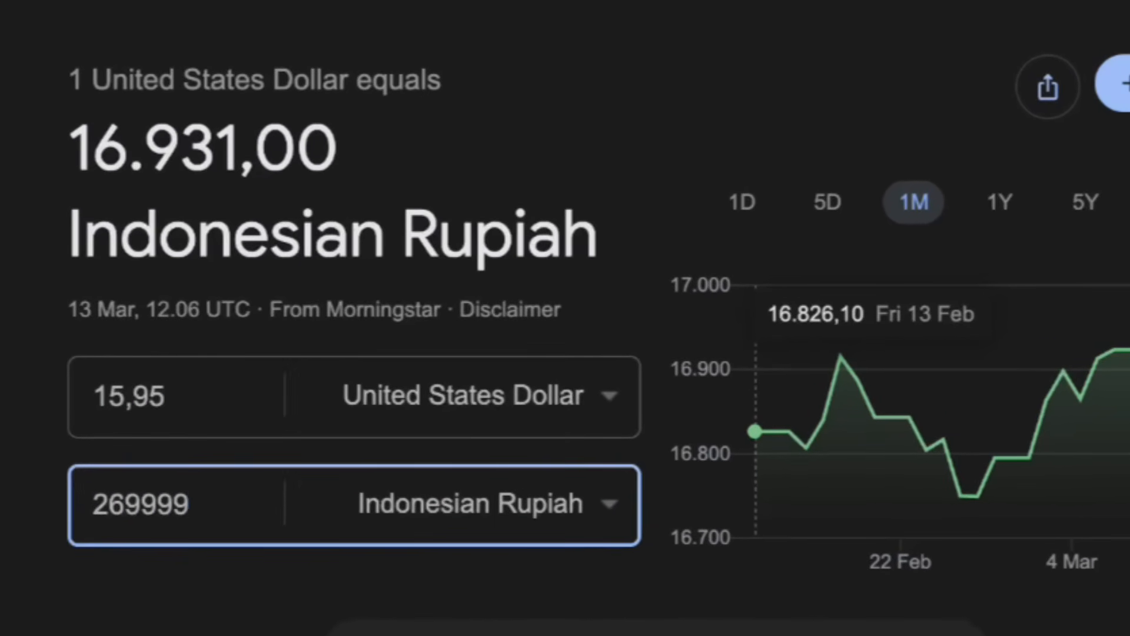
click(166, 396)
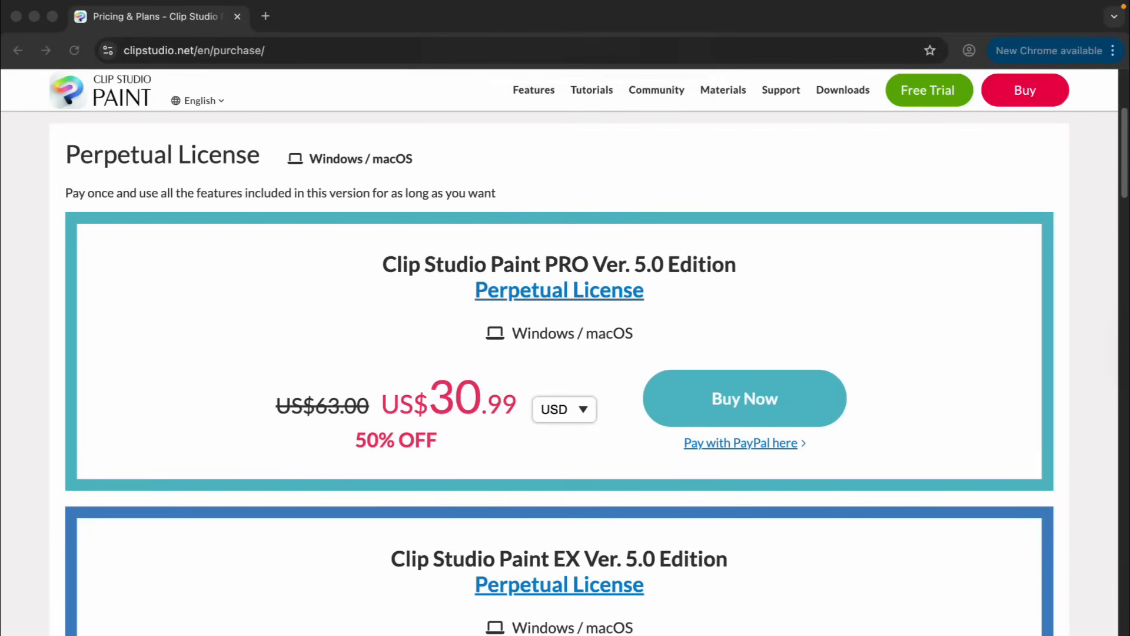
Step: Check the Clip Studio Paint perpetual license prices and compare them with the converted dollar amount
scroll(589, 369, up, 1)
scroll(559, 370, down, 1)
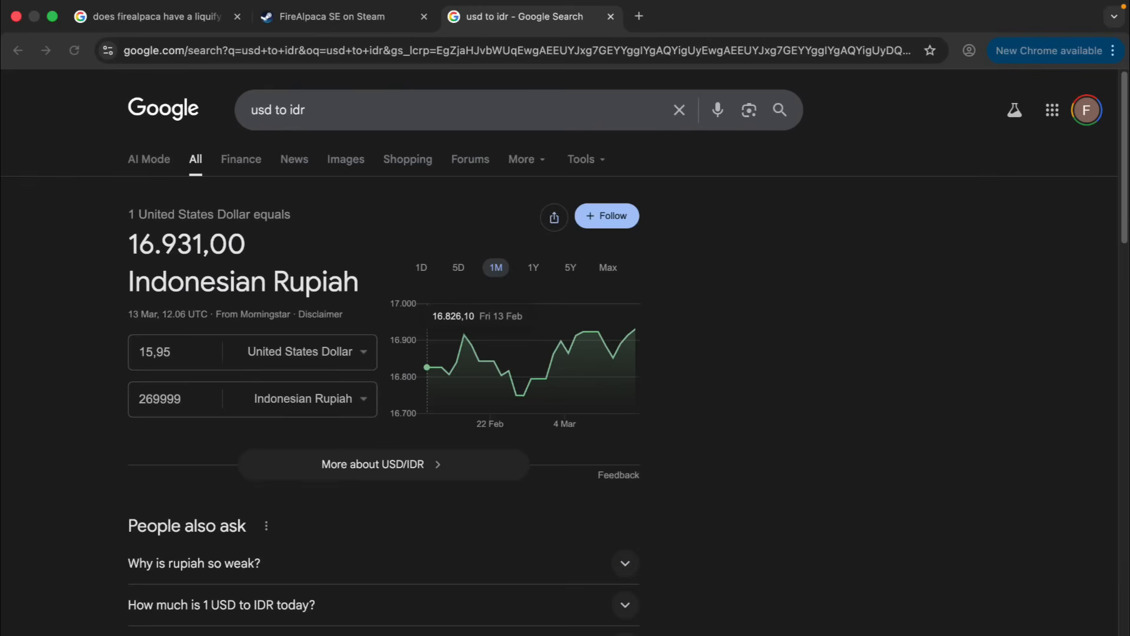
click(171, 352)
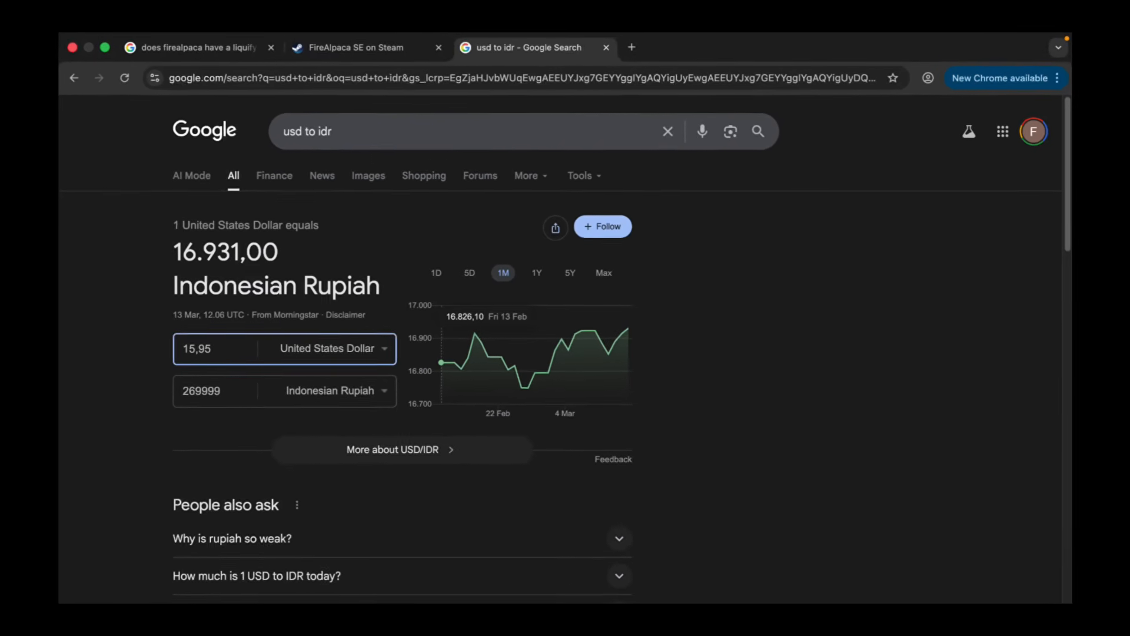
drag(278, 253, 239, 253)
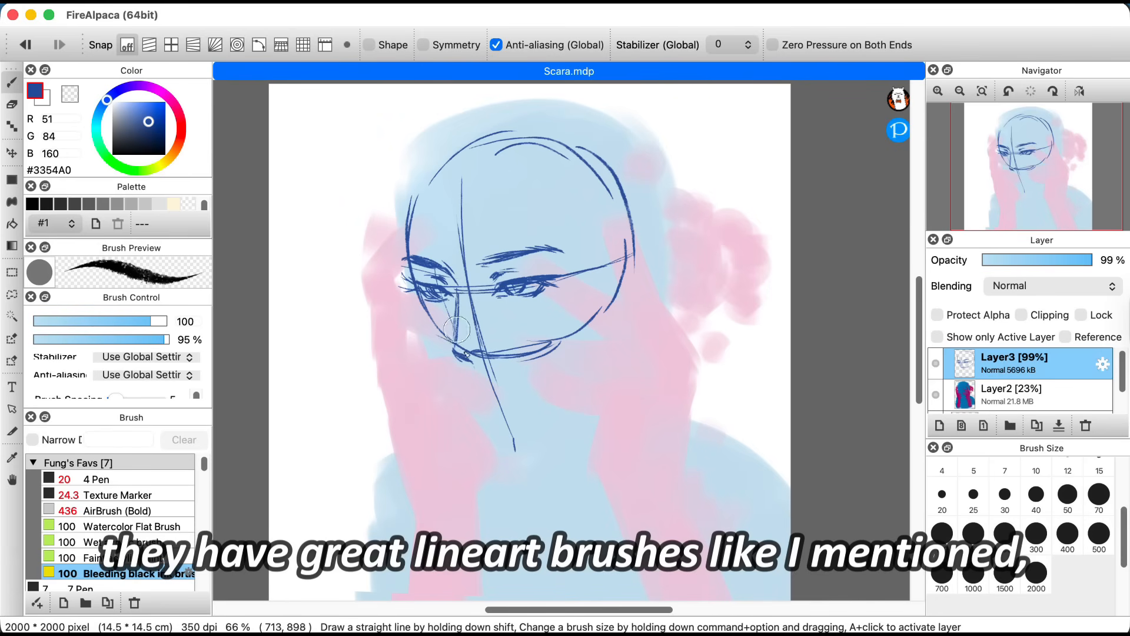
Step: Sketch the lower lip and chin on Layer3 in FireAlpaca, and enlarge and tilt the face sketch slightly counterclockwise
drag(464, 375, 488, 377)
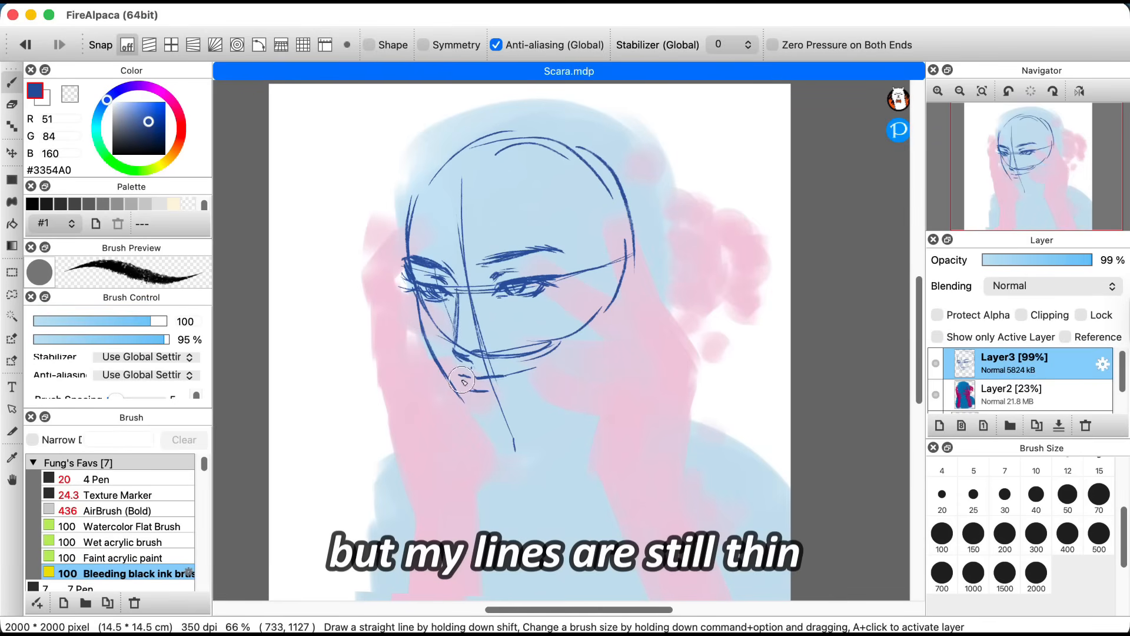
drag(474, 427, 507, 424)
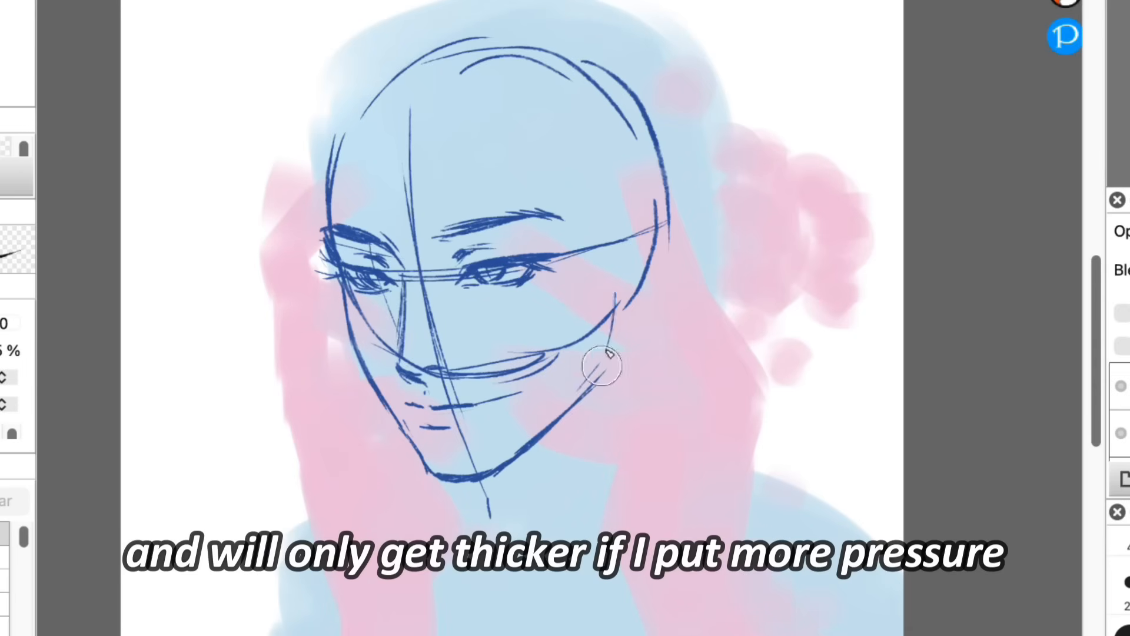
key(super+t)
mouse_move(672, 35)
mouse_down()
mouse_move(661, 28)
mouse_move(674, 7)
mouse_up()
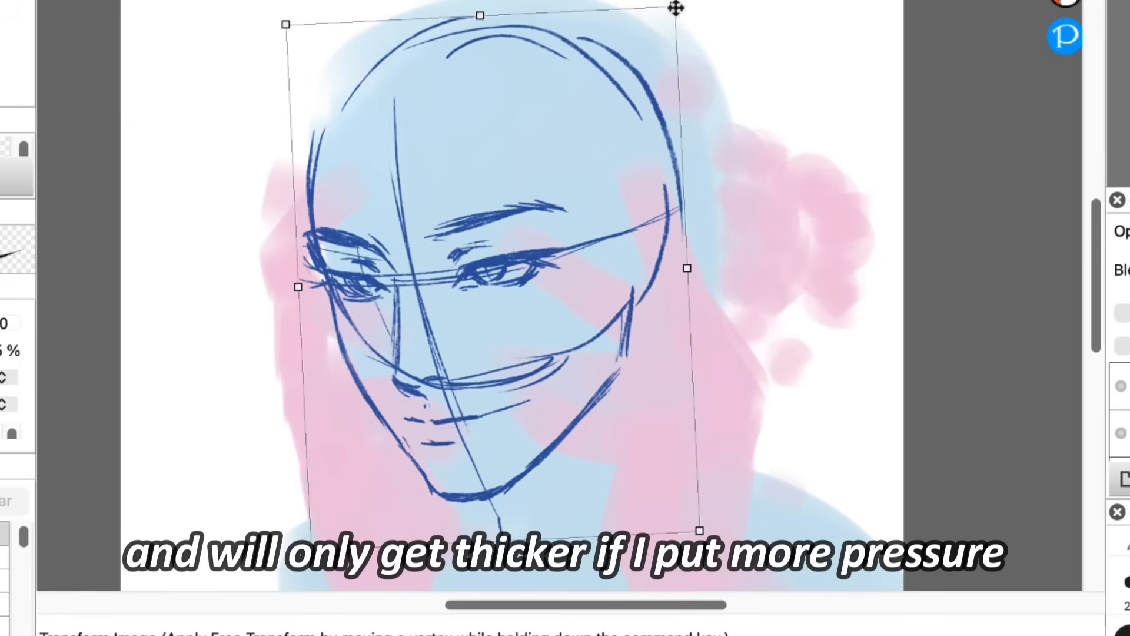
drag(594, 132, 601, 126)
key(Return)
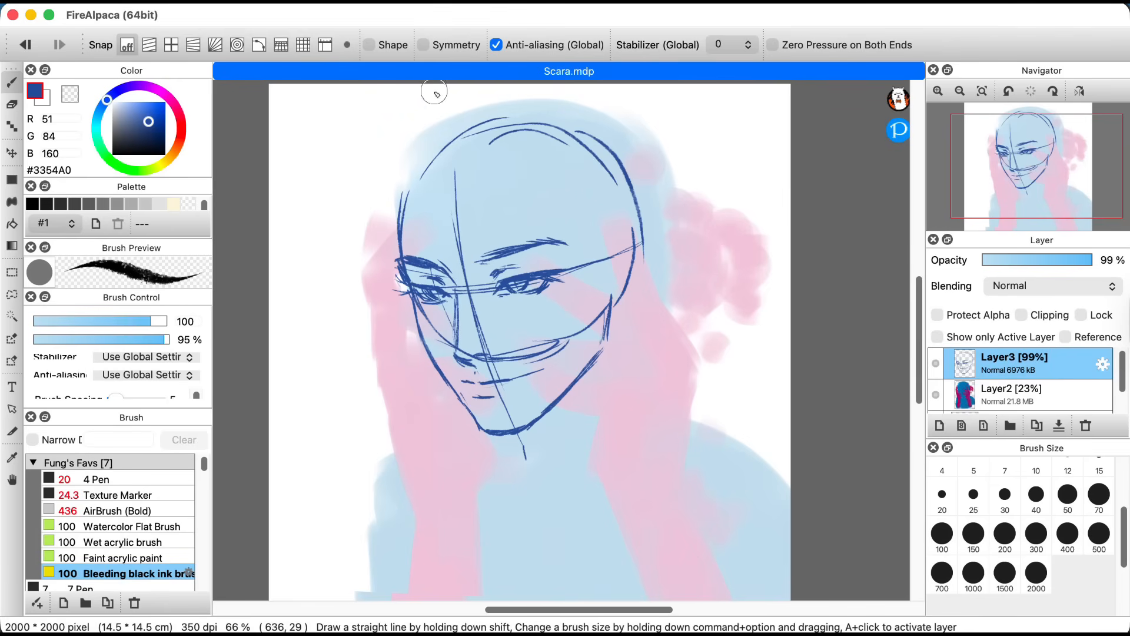
Step: Sketch additional skull outline strokes, the ear and the first fringe strands over the forehead
drag(439, 140, 410, 179)
drag(552, 114, 640, 201)
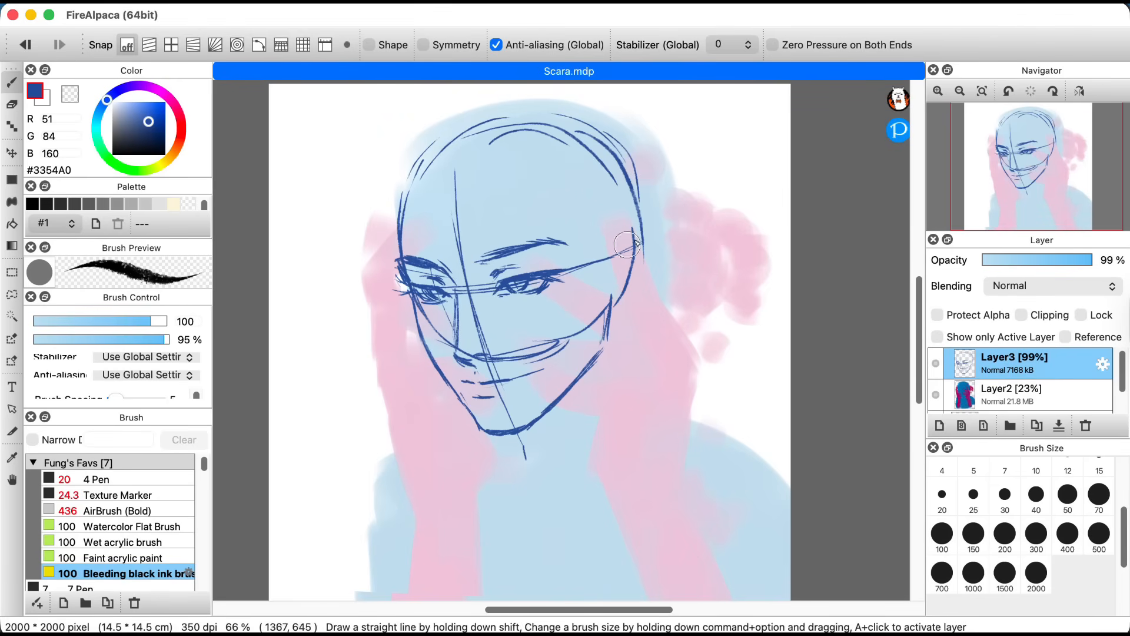
mouse_move(622, 253)
mouse_down()
mouse_move(647, 263)
mouse_move(610, 314)
mouse_move(623, 269)
mouse_move(625, 300)
mouse_up()
drag(455, 178, 450, 275)
mouse_move(457, 197)
mouse_down()
mouse_move(471, 282)
mouse_move(500, 299)
mouse_up()
drag(496, 215, 542, 271)
Step: Sketch more fringe and outer hair strands using the Bleeding black ink brush at sizes 300 and 150
click(903, 497)
drag(502, 175, 562, 291)
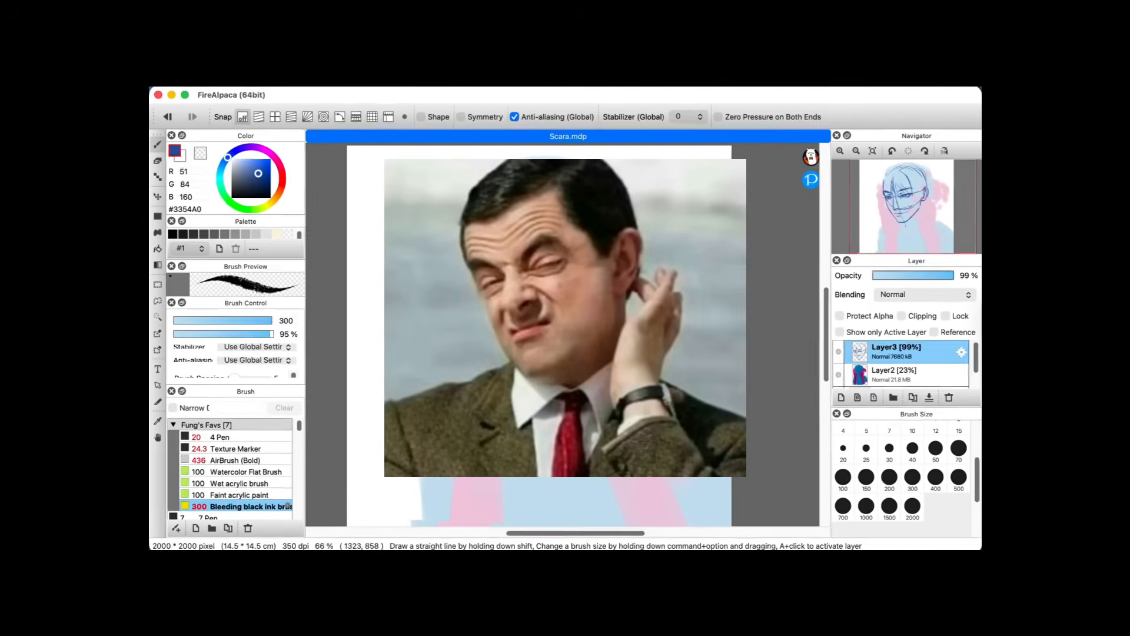
drag(607, 259, 576, 327)
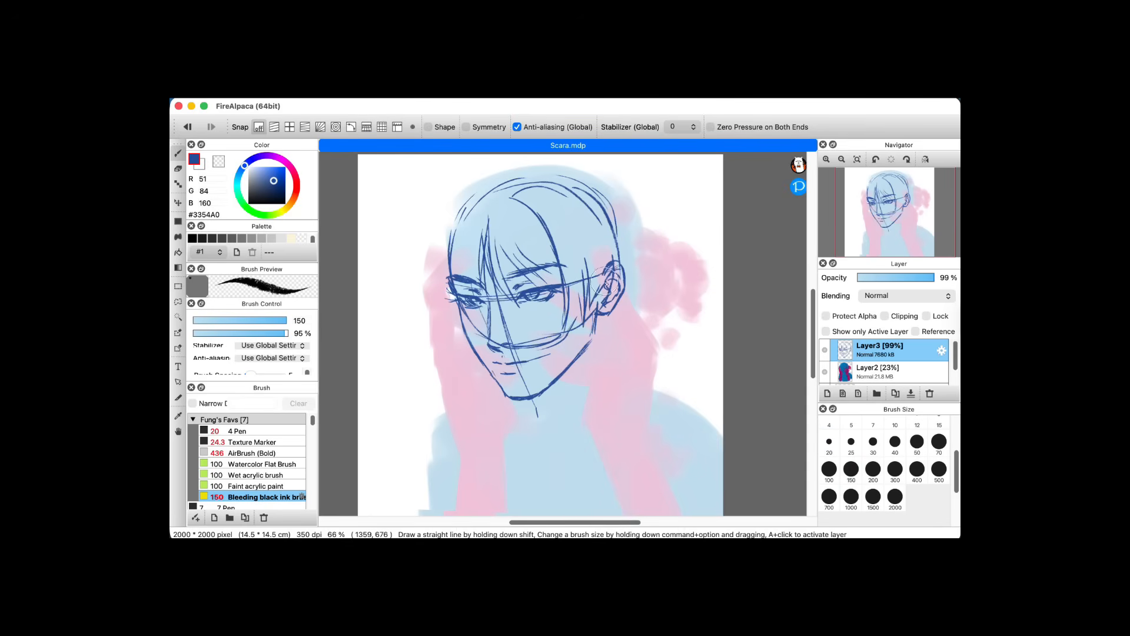
drag(465, 204, 503, 235)
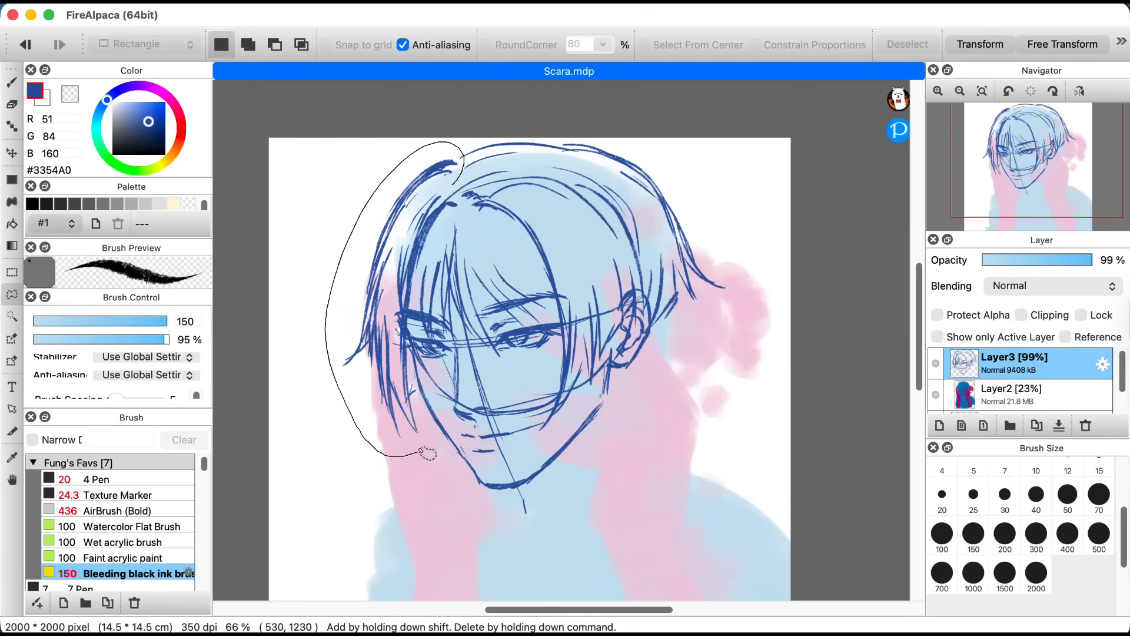
Step: Select the viewer-left part of the head sketch on Layer3 and transform it, shifting the selection and distorting its lower outer corner
mouse_move(428, 453)
mouse_down()
mouse_move(412, 333)
mouse_move(466, 185)
mouse_move(462, 158)
mouse_up()
key(super+t)
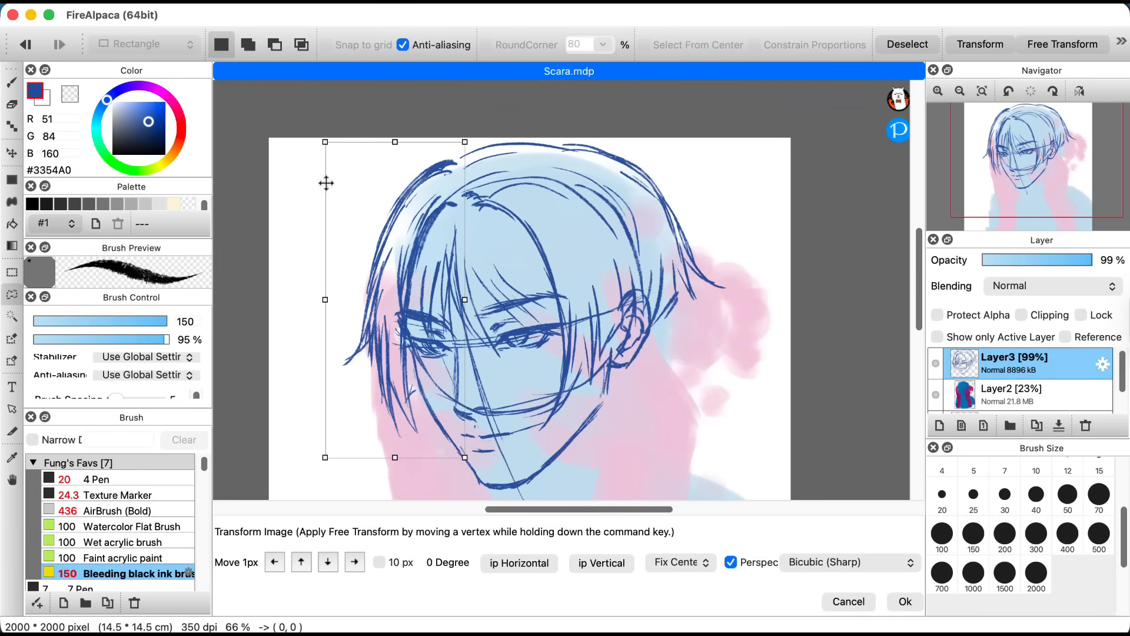
drag(325, 299, 318, 299)
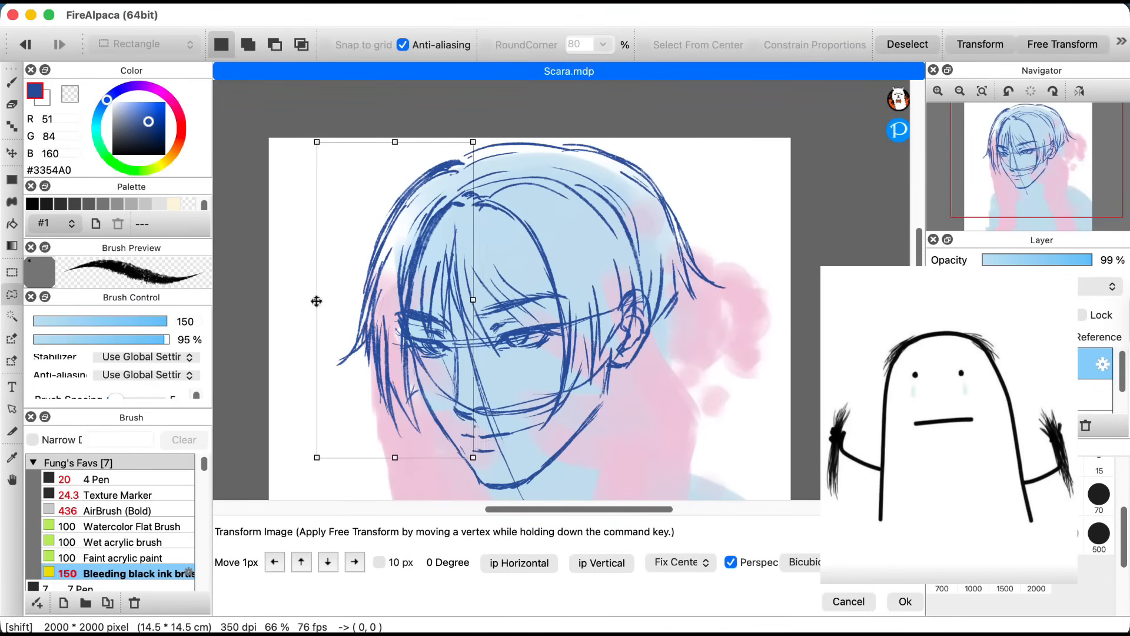
drag(378, 239, 372, 239)
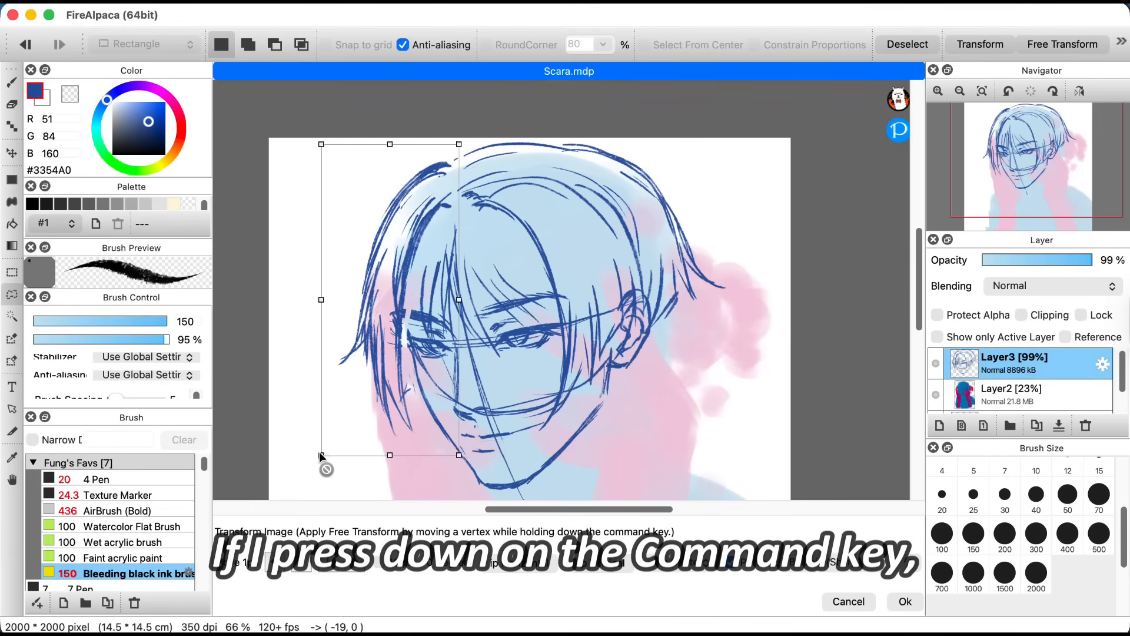
drag(319, 458, 321, 459)
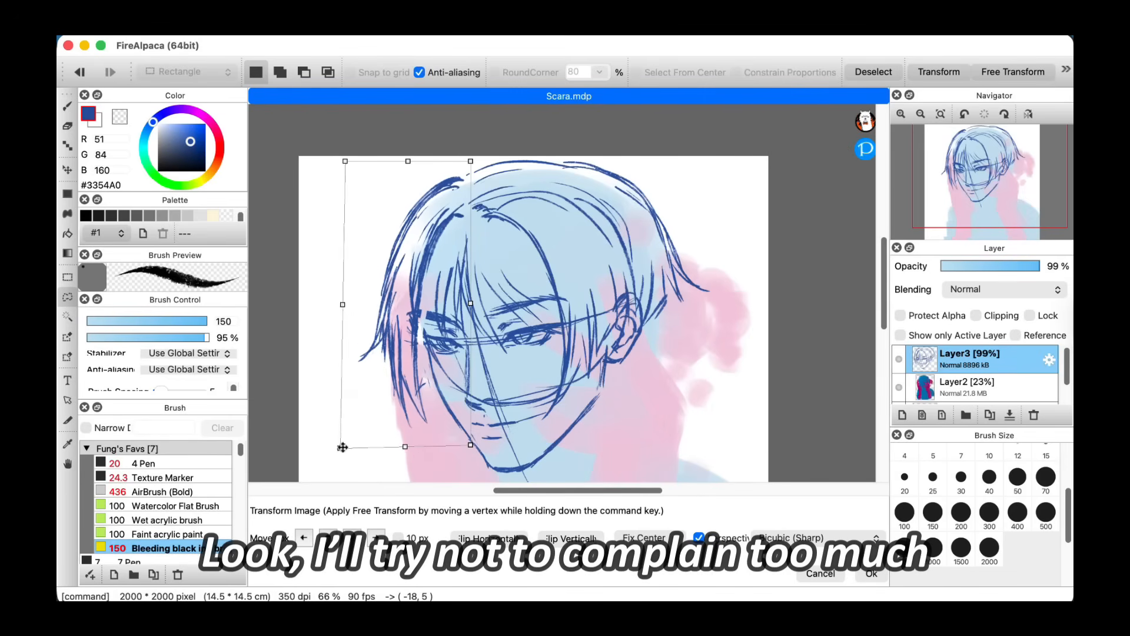
drag(342, 448, 351, 444)
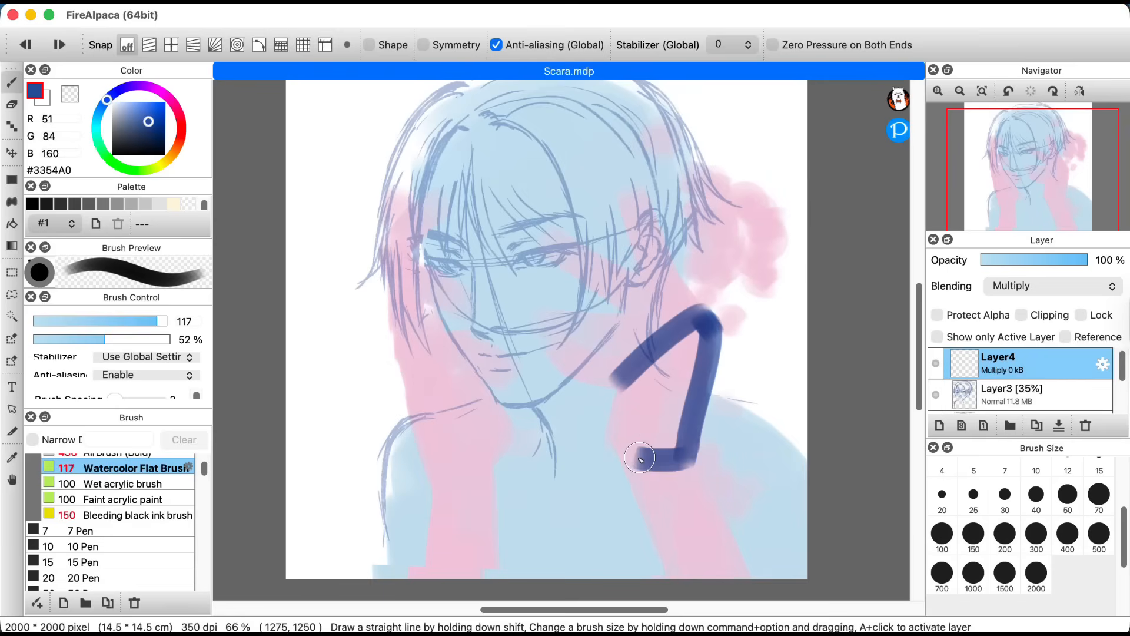
Step: Fill in a dark blue palm shape beside the neck on Multiply Layer4 with the size 117 Watercolor Flat Brush, and lower the layer's opacity
drag(624, 453, 695, 321)
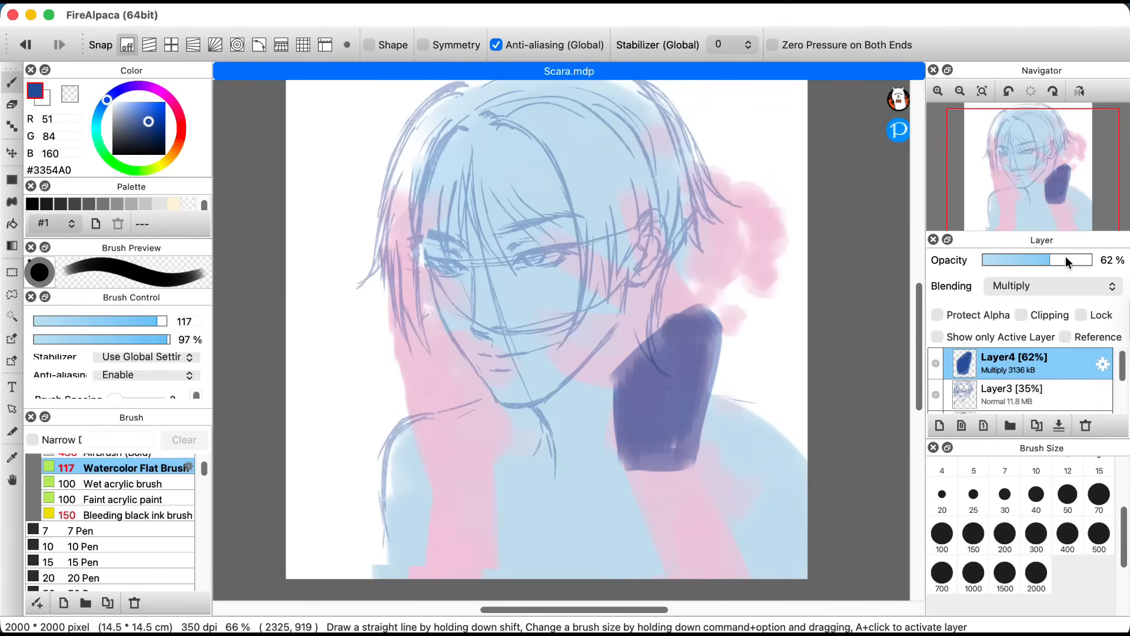
drag(1051, 260, 1055, 259)
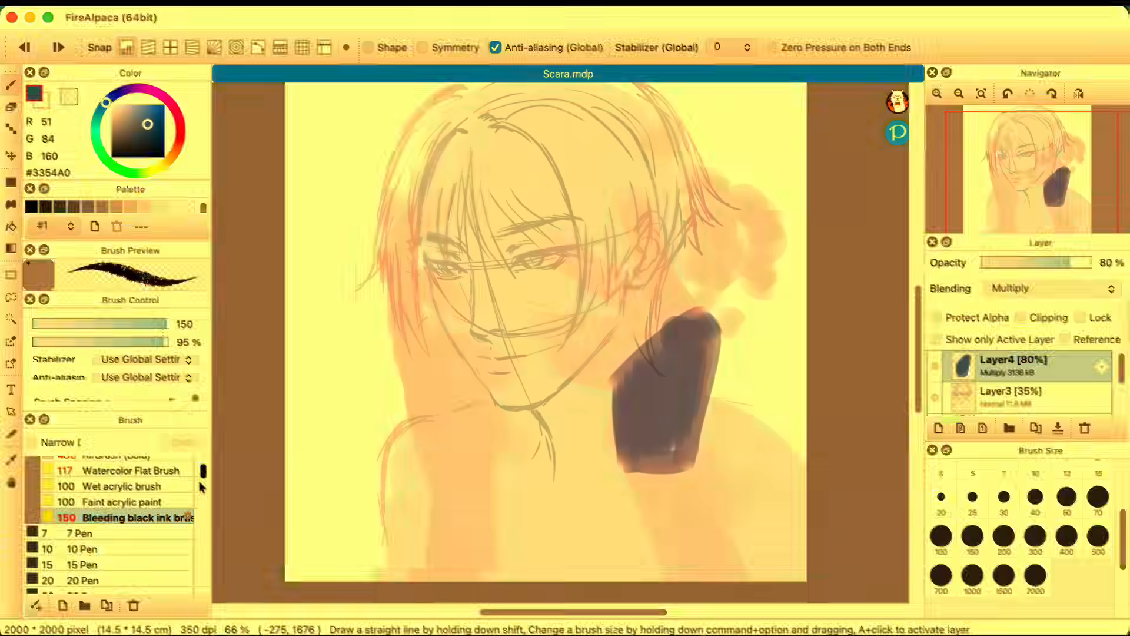
mouse_move(201, 484)
mouse_down()
mouse_move(202, 536)
mouse_move(202, 468)
mouse_up()
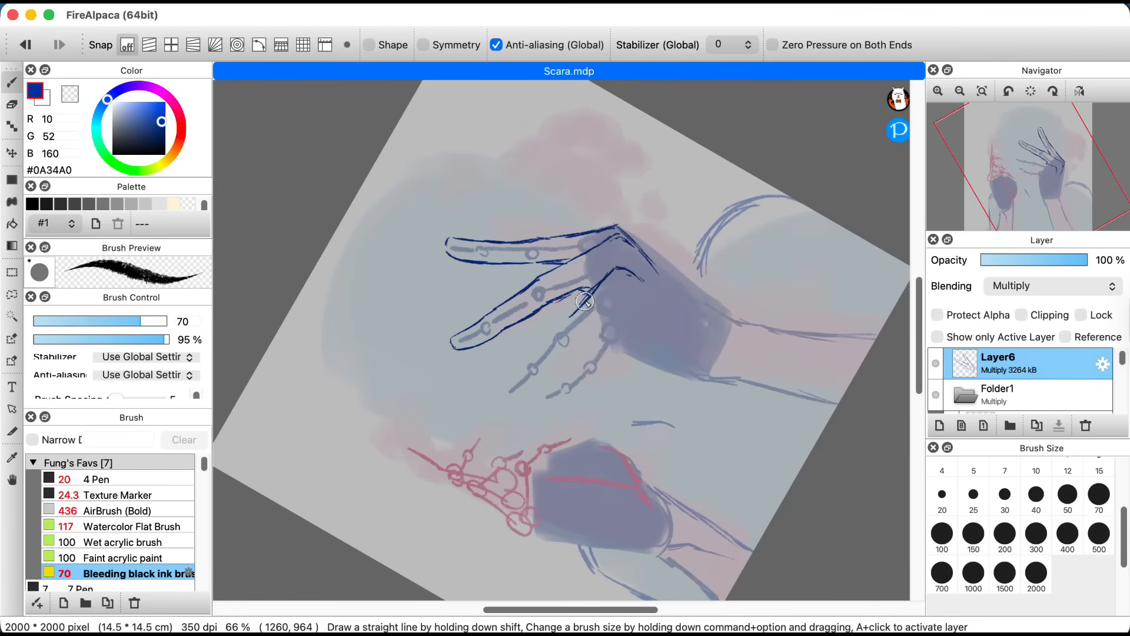
Step: Sketch the lower finger, palm edges and wrist over the hand guide on Layer6 with the size 70 Bleeding black ink brush, checking the flipped view
drag(506, 393, 586, 334)
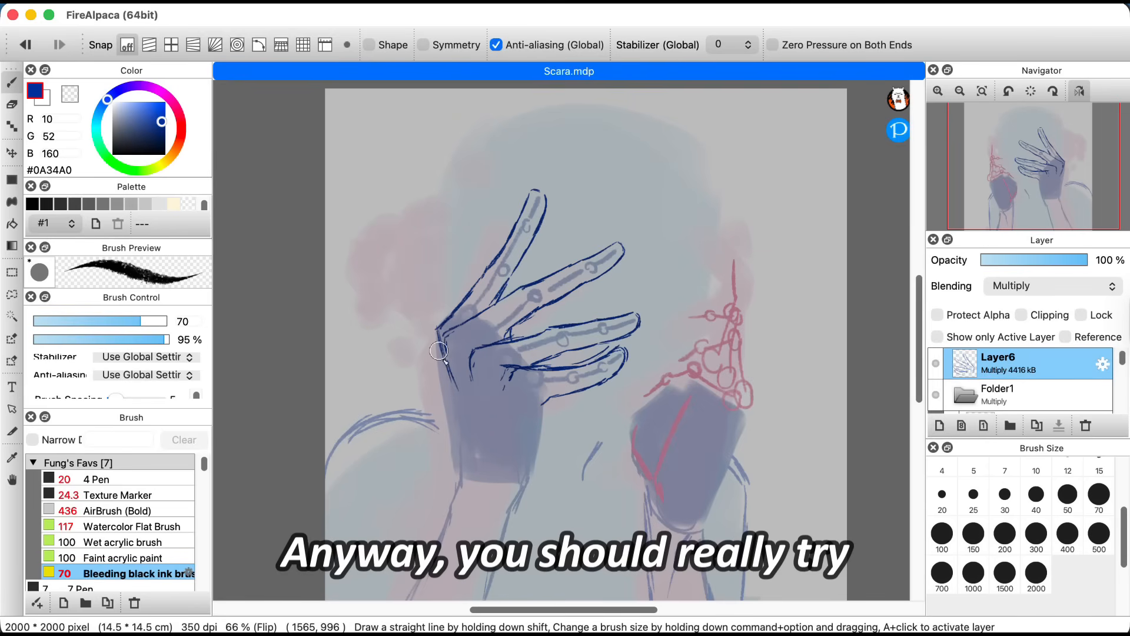
drag(443, 369, 465, 474)
mouse_move(531, 384)
mouse_down()
mouse_move(544, 399)
mouse_move(543, 471)
mouse_up()
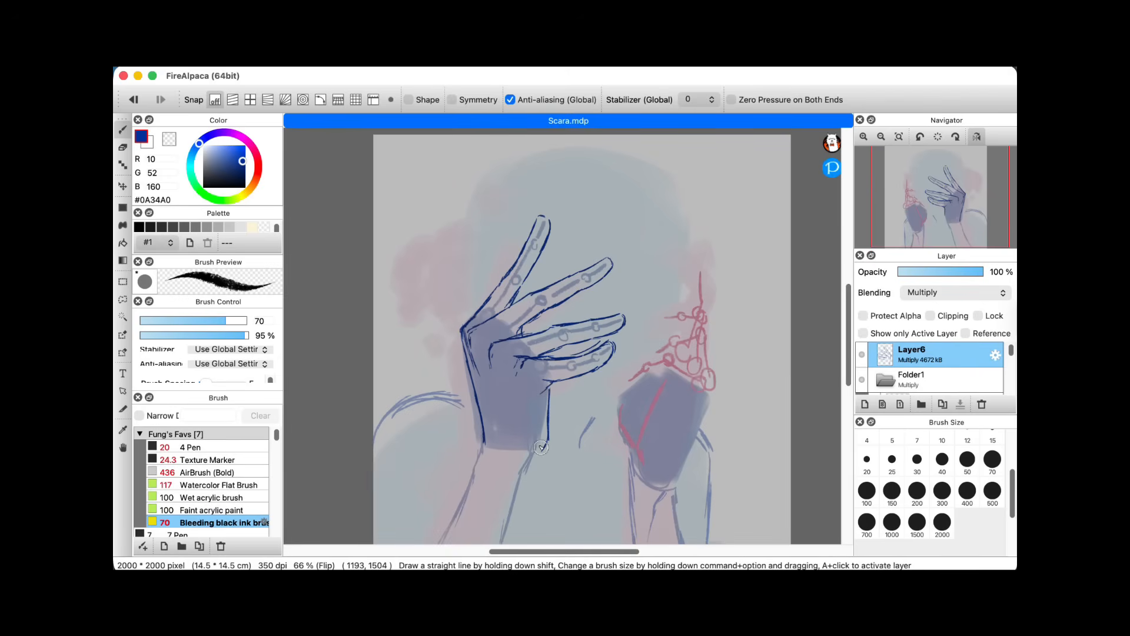
key(h)
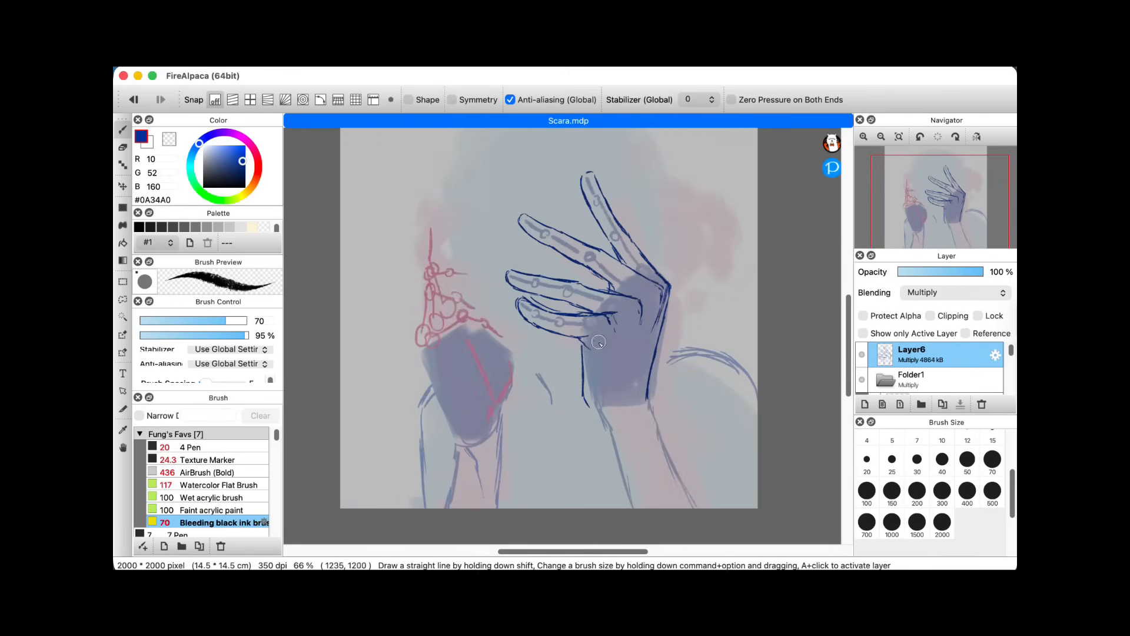
drag(608, 415, 618, 428)
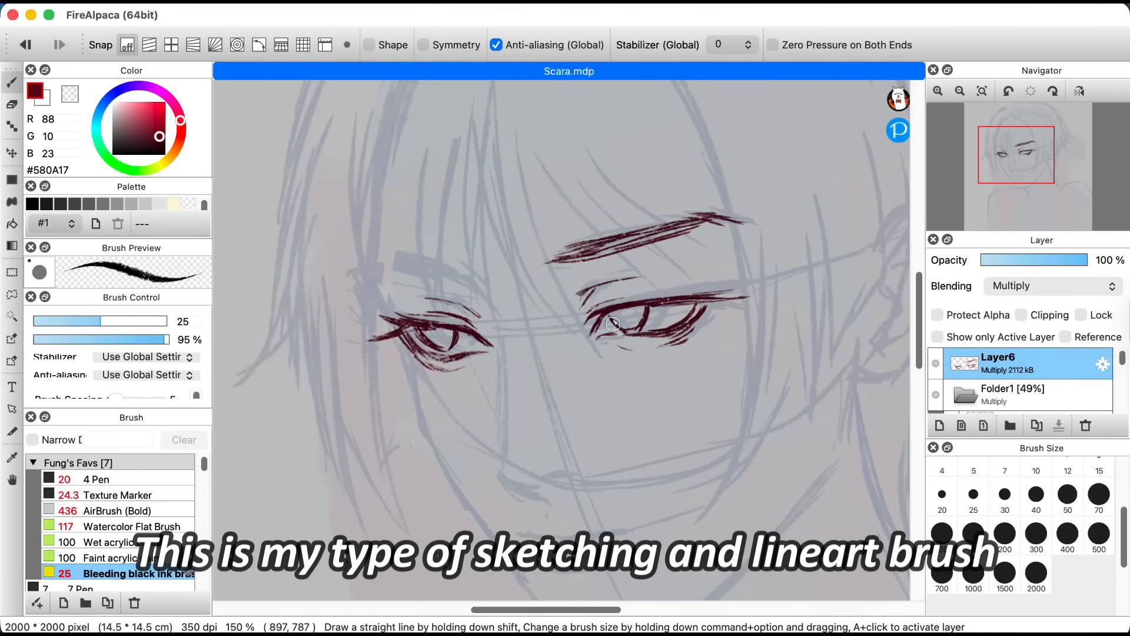
Step: Erase and redraw the iris and upper lid of the viewer-left eye on Layer6, using the Eraser and the size 25 Bleeding black ink brush
key(super+minus)
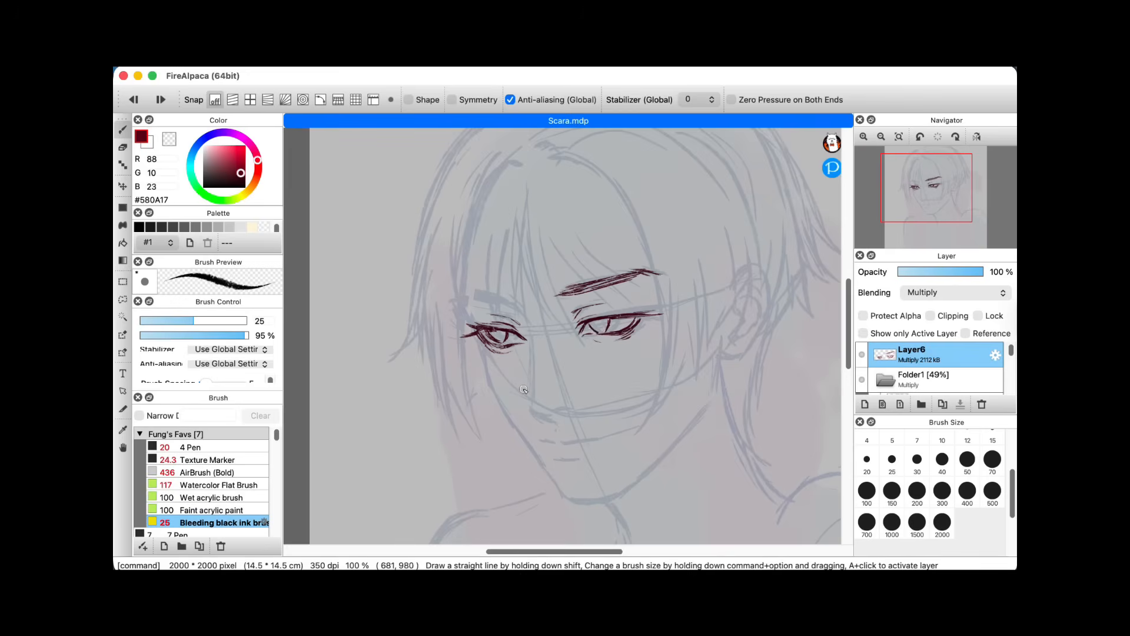
key(super+plus)
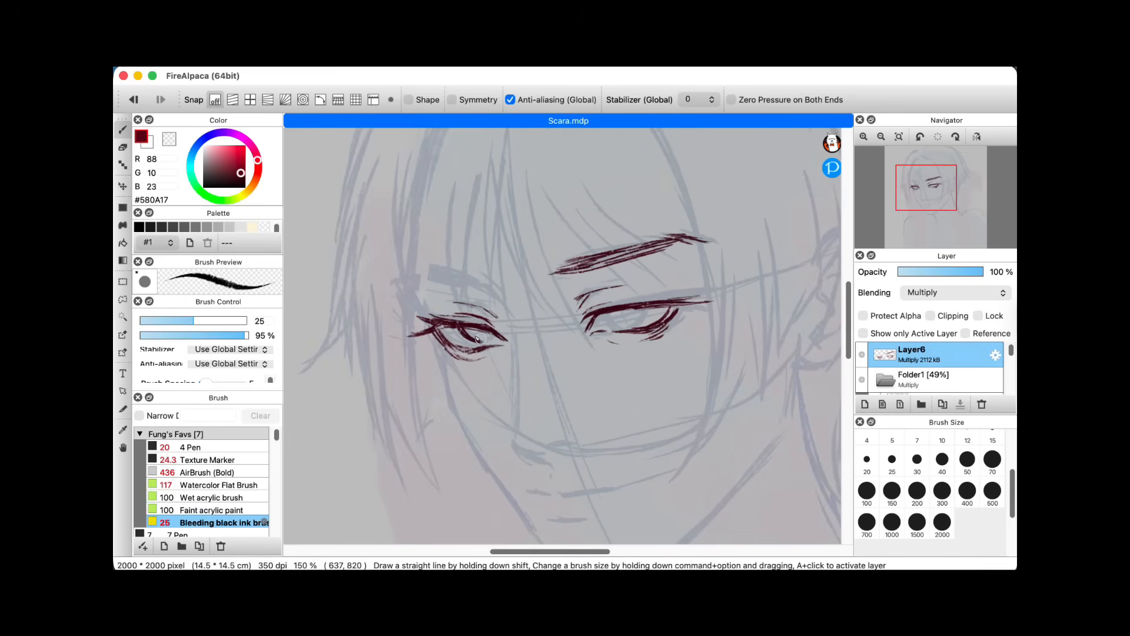
key(e)
drag(471, 322, 483, 345)
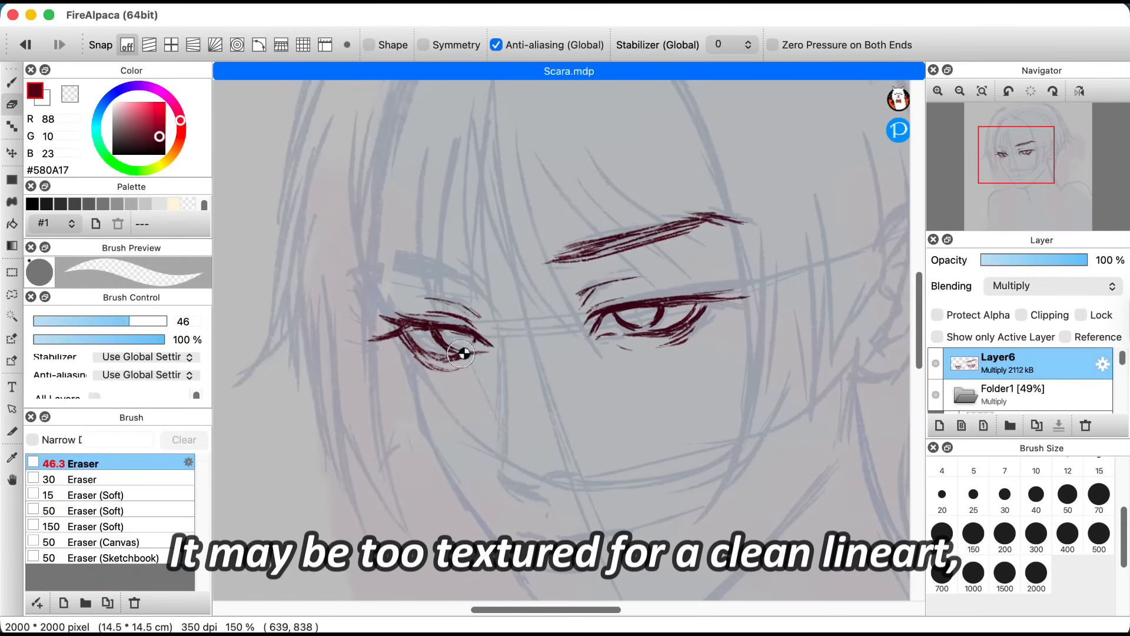
key(b)
key(e)
mouse_move(425, 317)
mouse_down()
mouse_move(492, 365)
mouse_move(432, 328)
mouse_move(480, 322)
mouse_up()
key(b)
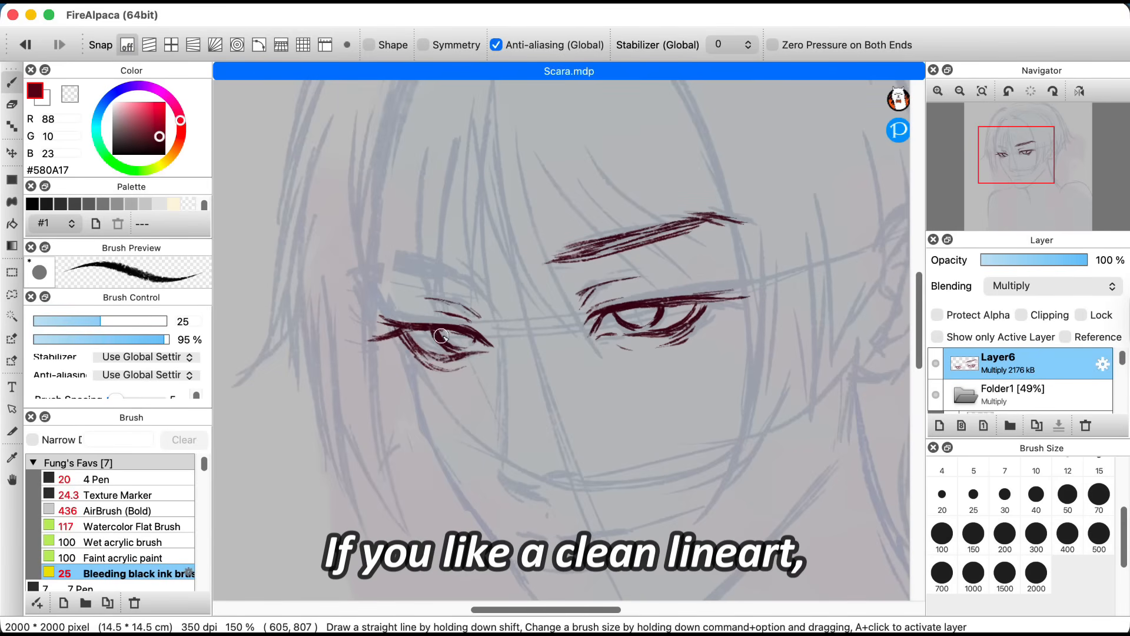
key(e)
key(b)
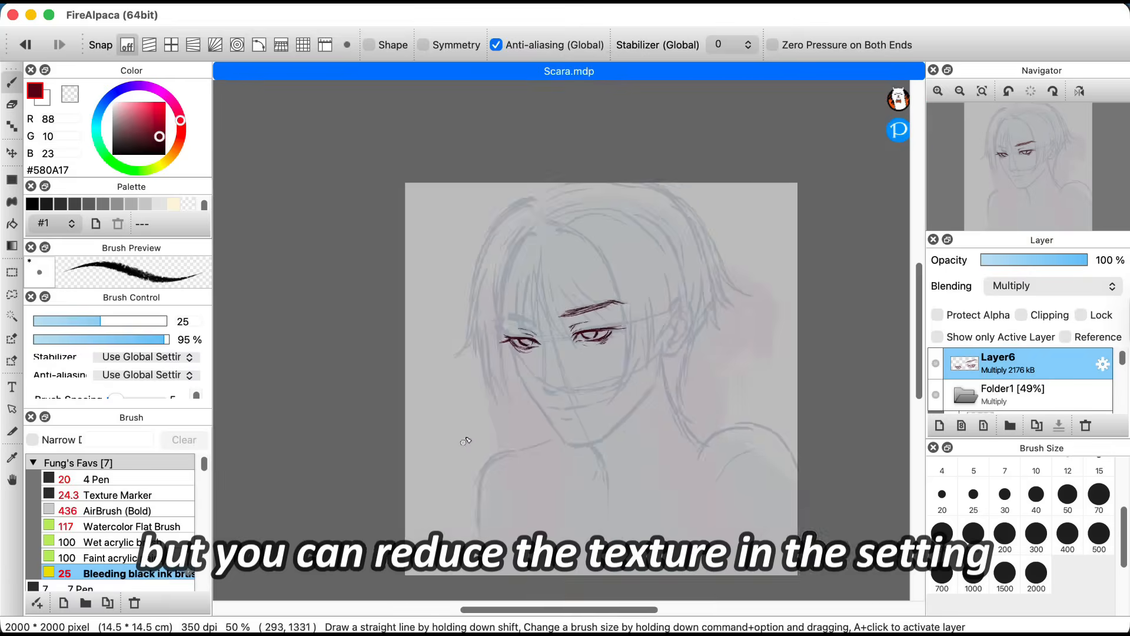
Step: Sketch the missing eyebrow above the viewer-left eye and slightly widen the other eyebrow with Transform
drag(379, 268, 478, 289)
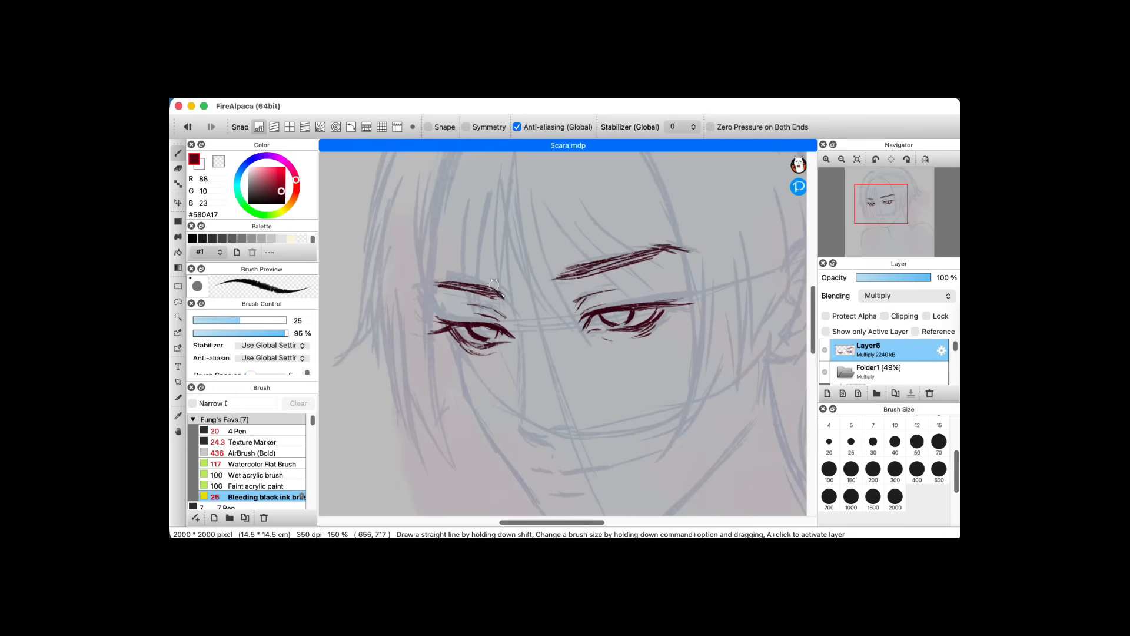
key(super+t)
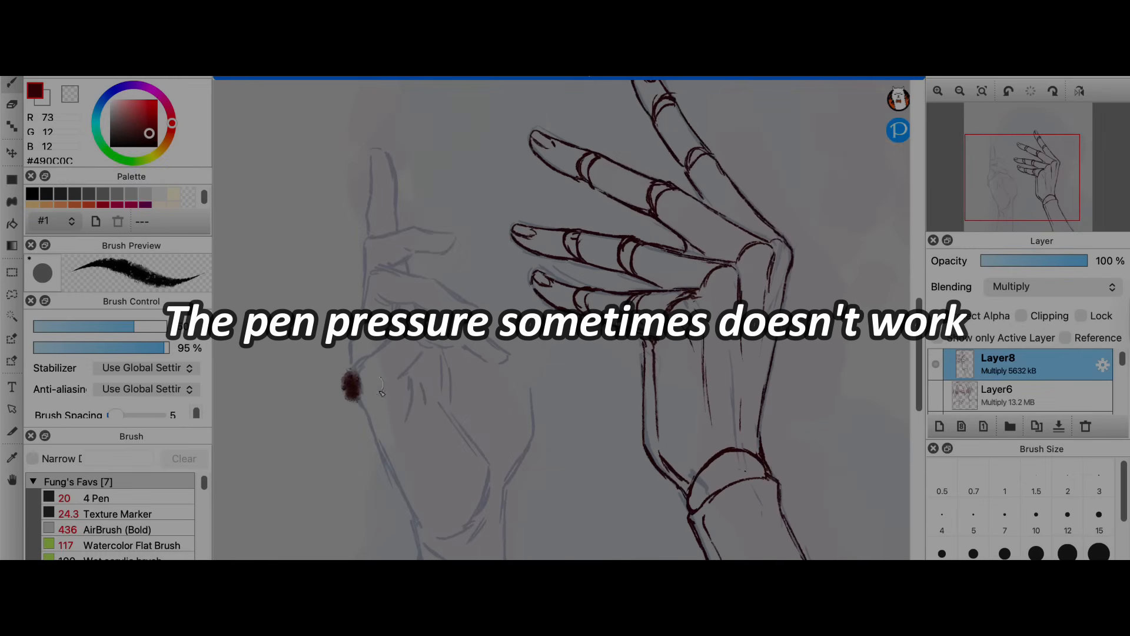
Step: Draw and undo pen pressure test strokes on Layer8 with the Bleeding black ink brush at size 50, toggling Layer6's visibility in between
drag(398, 361, 571, 408)
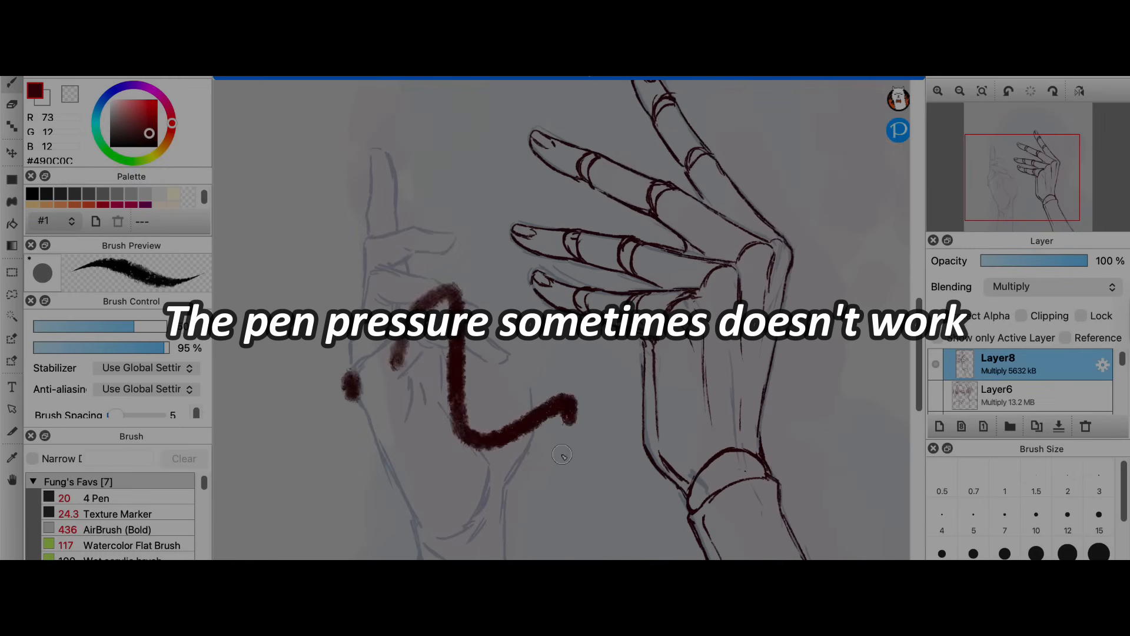
key(super+z)
key(super+z)
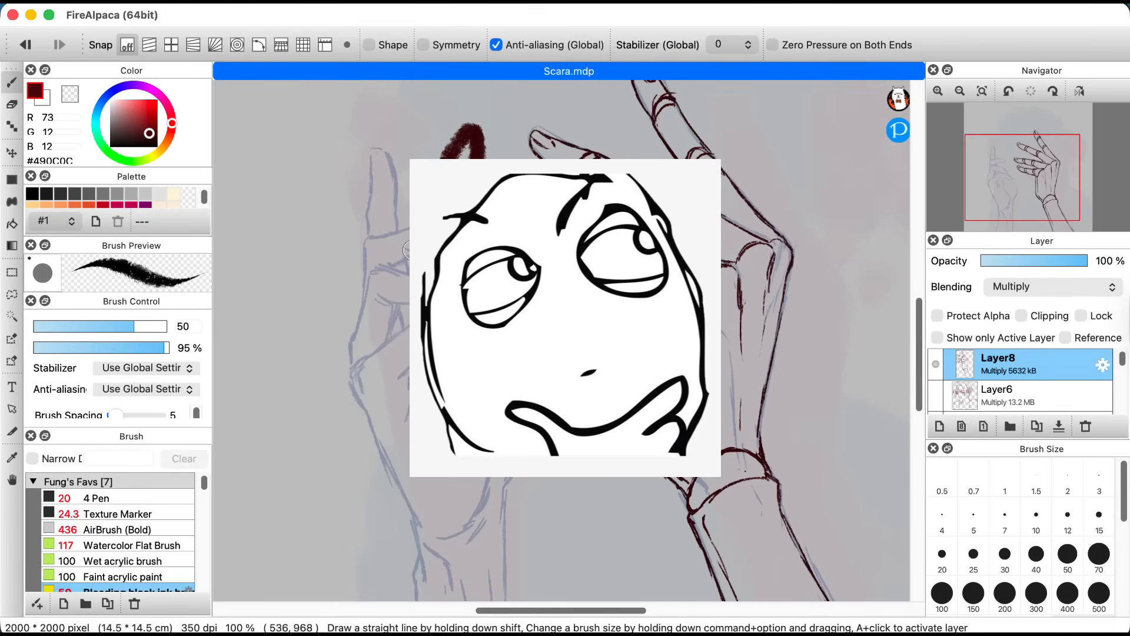
click(937, 404)
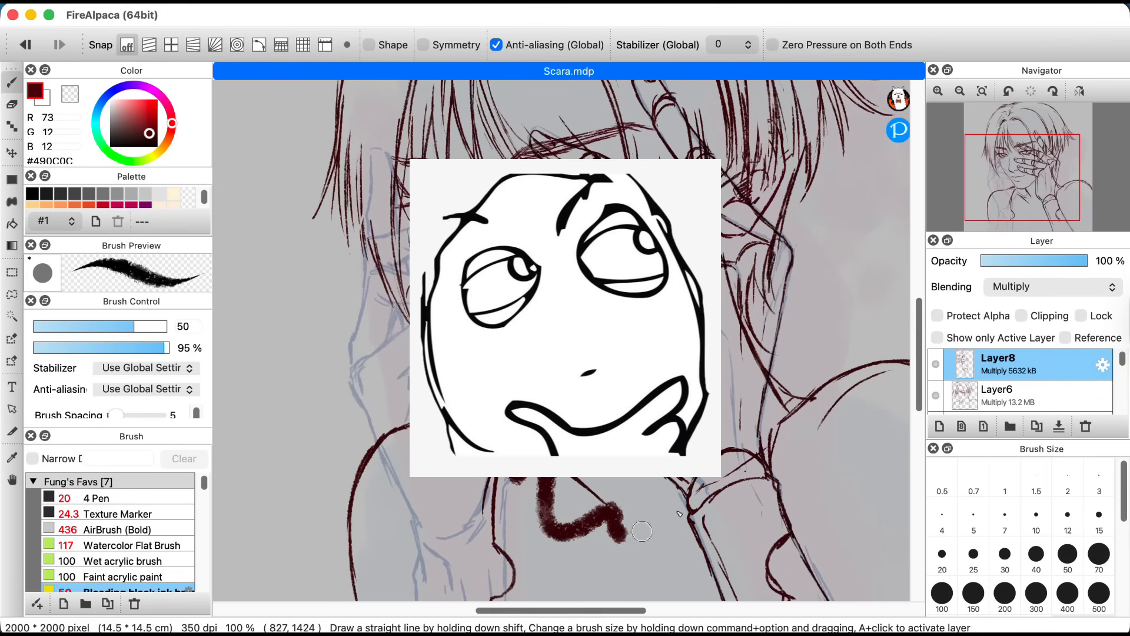
key(super+z)
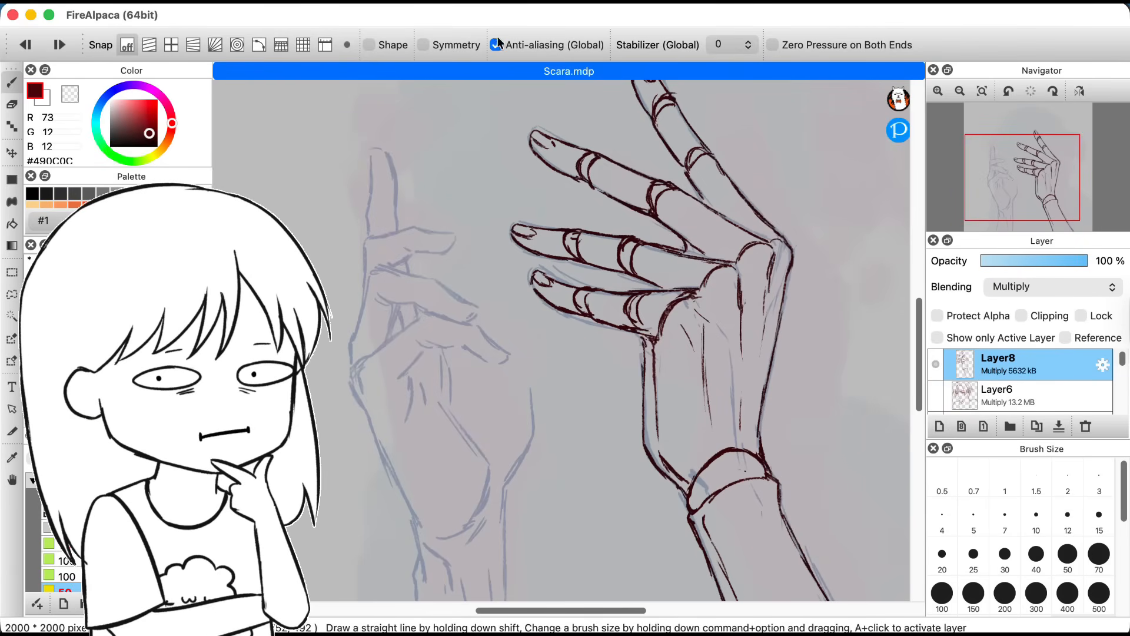
Step: Toggle global anti-aliasing while testing and undoing more strokes, and check the pen and Quick Keys settings in the Xencelabs tablet software
drag(429, 136, 498, 238)
key(super+z)
click(496, 45)
drag(390, 147, 457, 298)
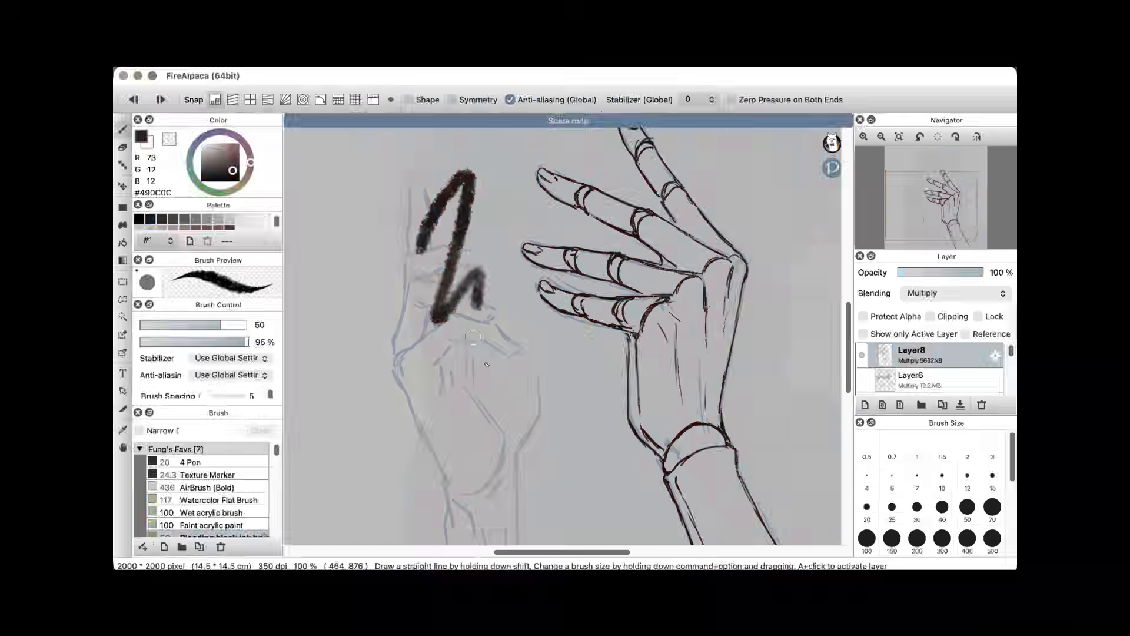
key(super+z)
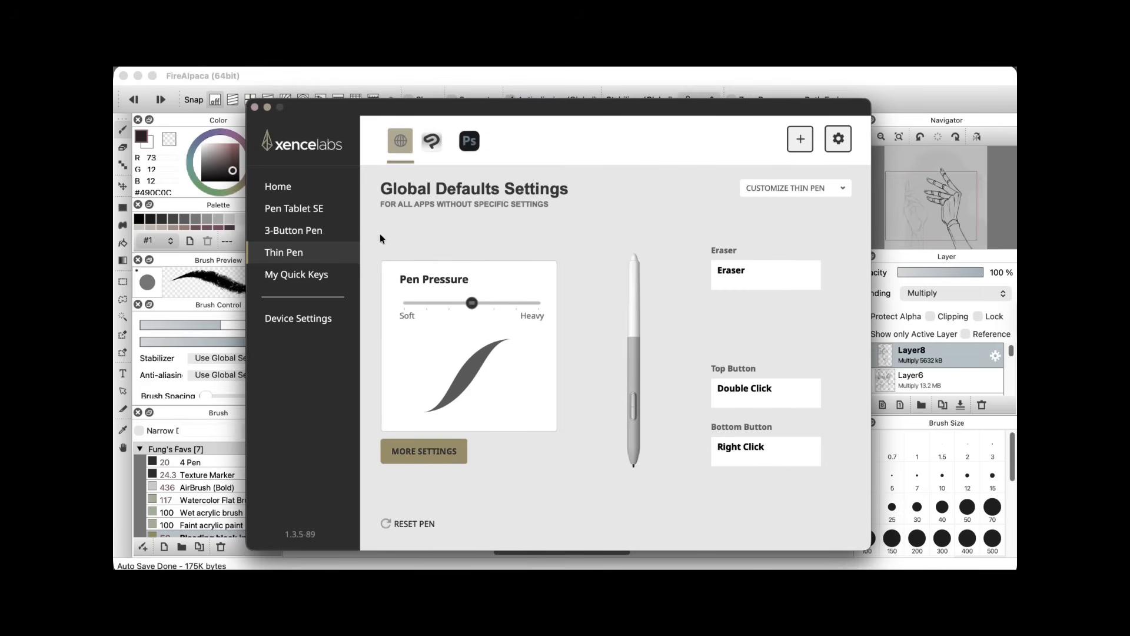
click(308, 275)
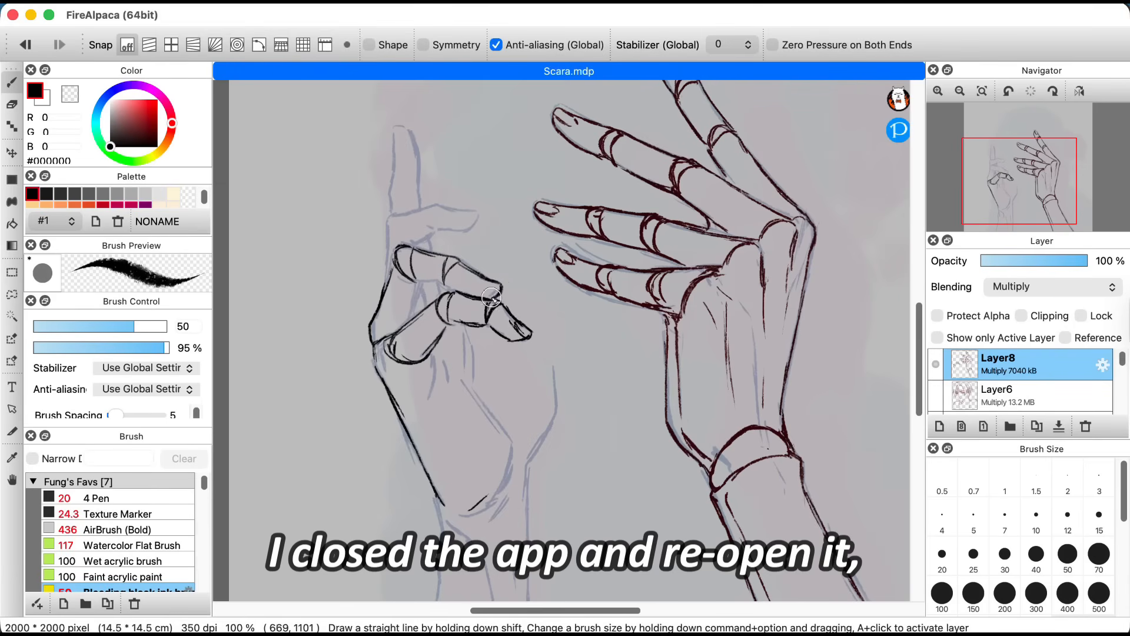
Step: Ink the bent finger below the raised index finger in black on Layer8, undoing the misplaced strokes
key(super+z)
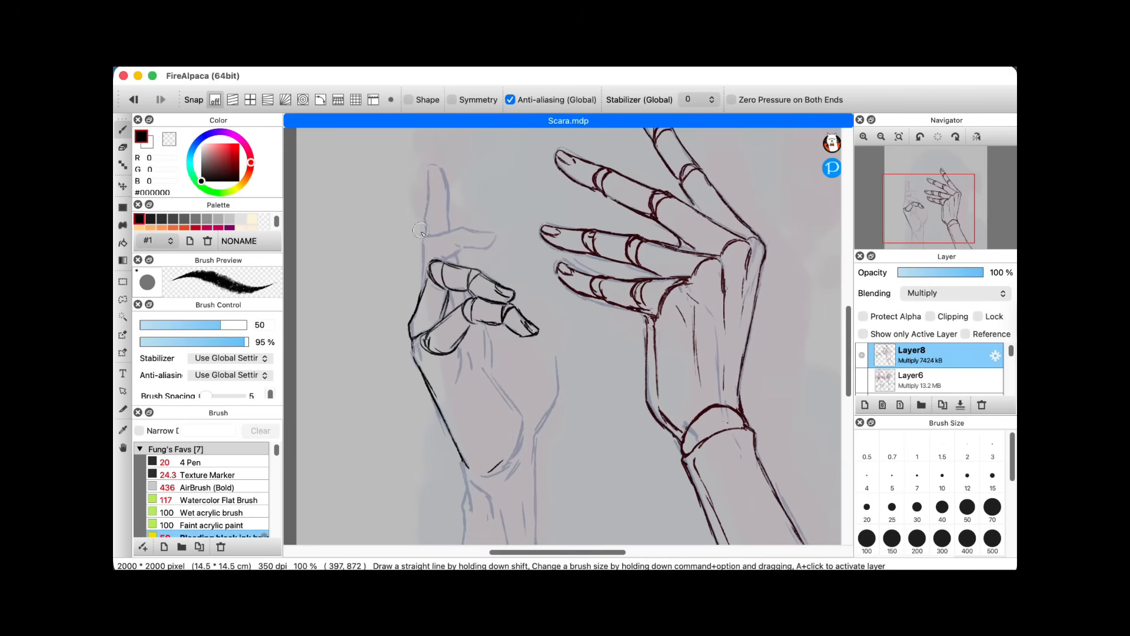
key(super+z)
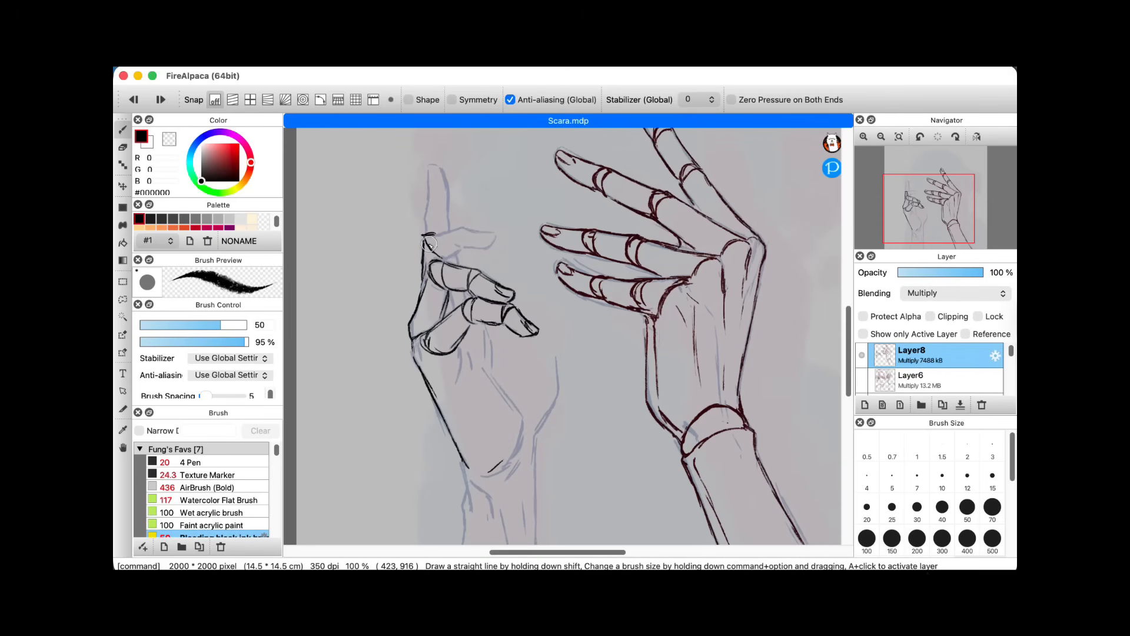
drag(425, 240, 435, 260)
drag(393, 218, 434, 207)
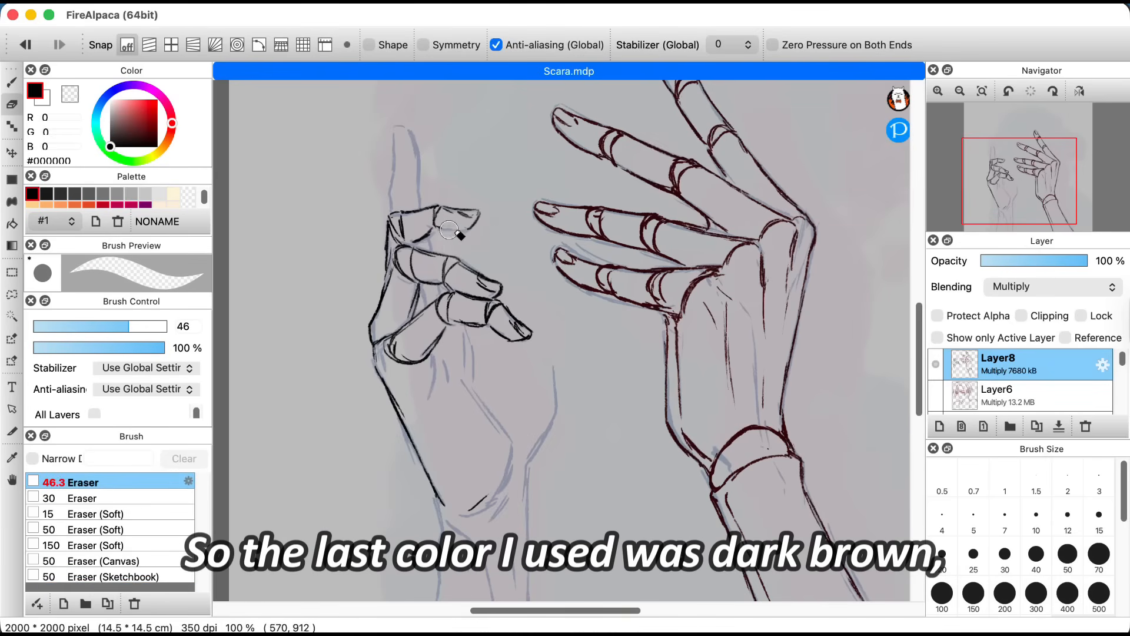
key(b)
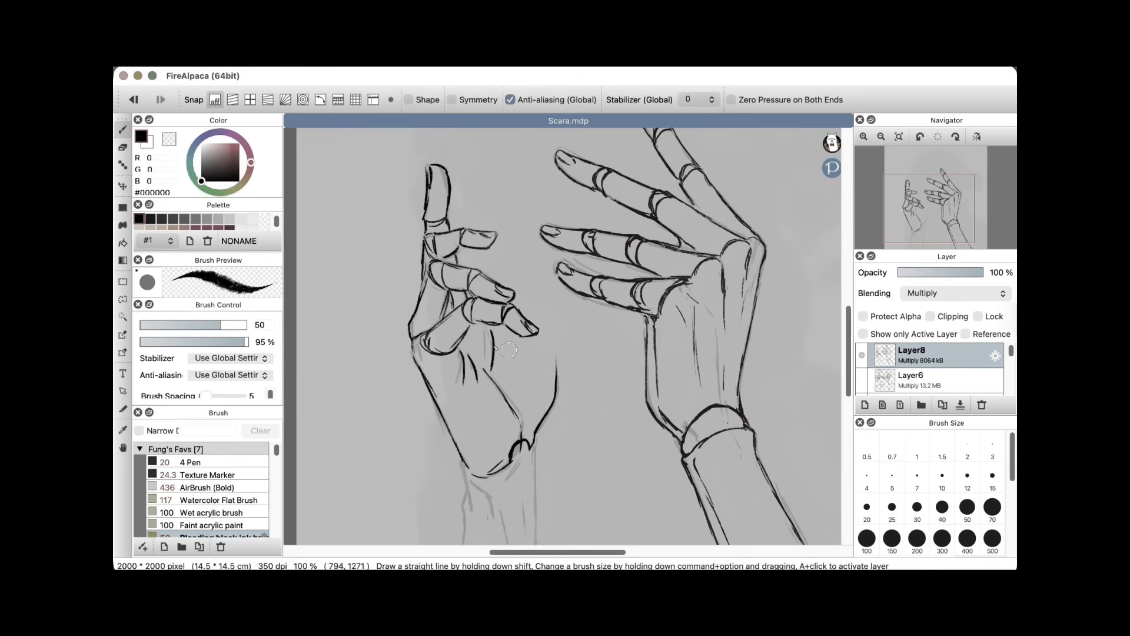
Step: Group the line art and base color folders inside Folder4, check it by toggling its visibility, and collapse it
scroll(485, 289, down, 5)
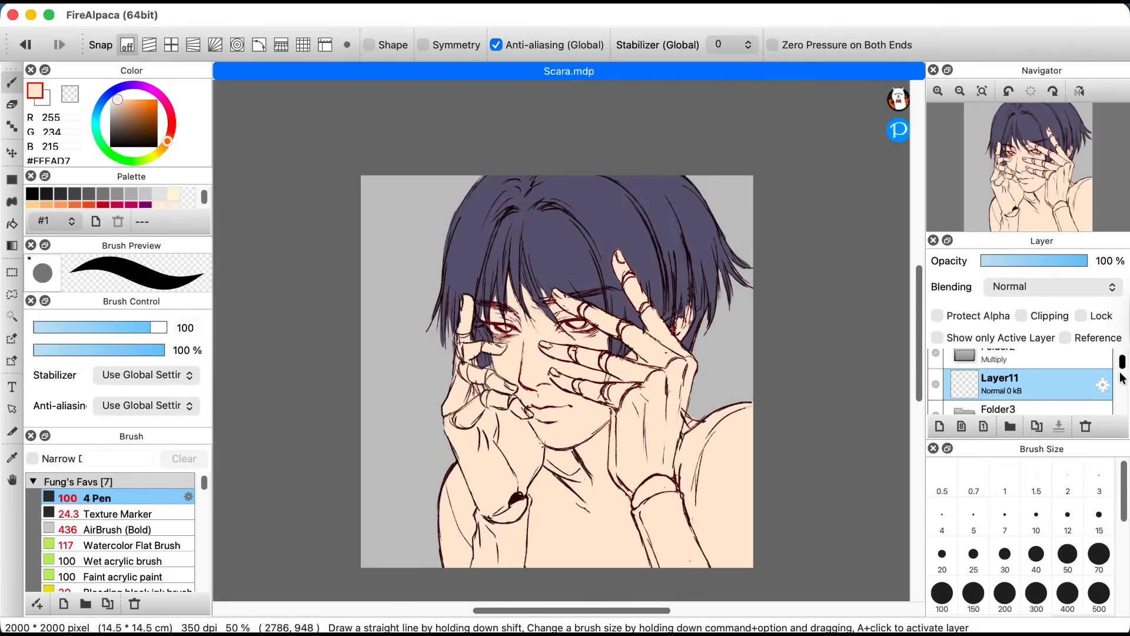
scroll(1053, 377, down, 2)
click(1053, 377)
drag(1053, 369, 1048, 358)
click(1024, 358)
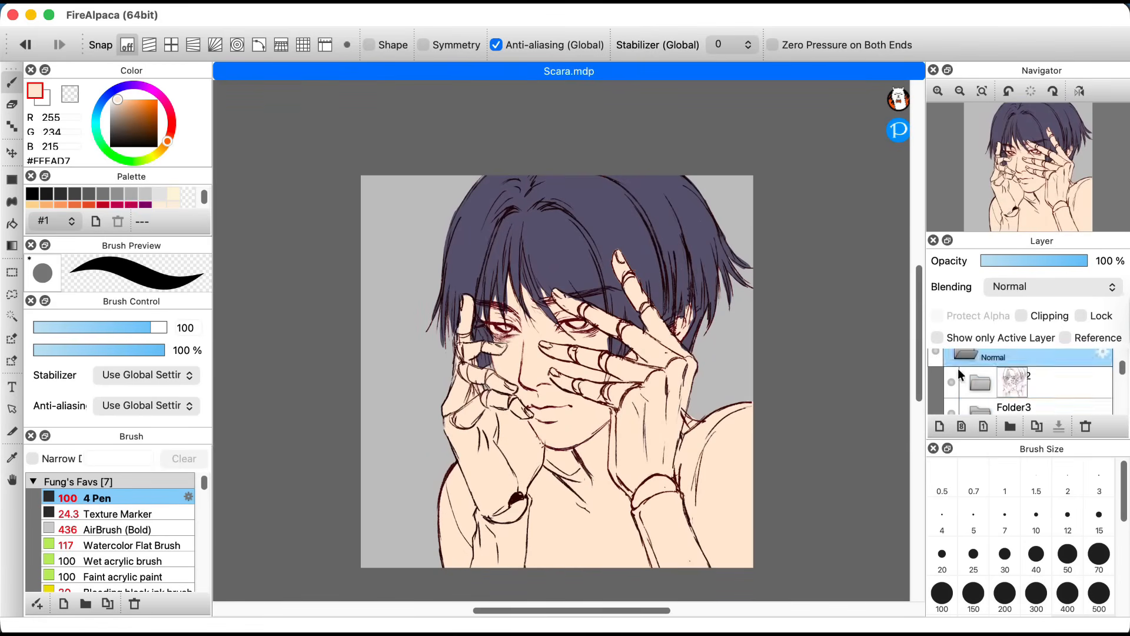
click(936, 353)
click(936, 352)
click(965, 355)
Step: Add Layer11 above Folder4, enable clipping on it, and scribble in orange #BB5800 with the 4 Pen to test the clipping
click(940, 426)
click(1022, 316)
click(157, 112)
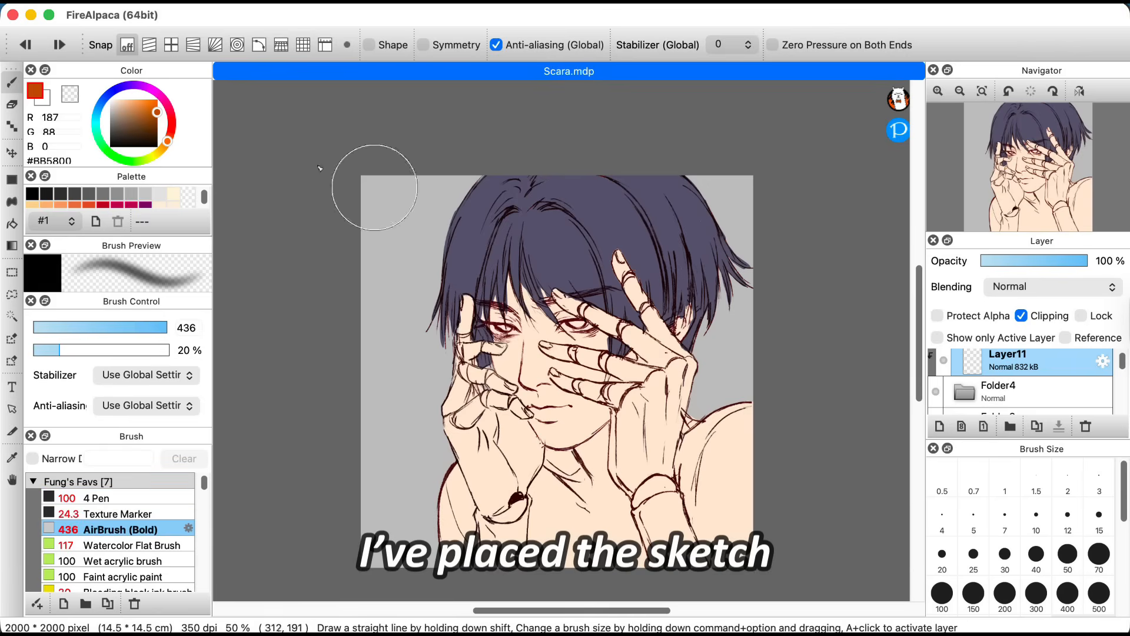
alt+click(508, 357)
Step: Choose the skin pink #EABDAC, set Layer11 to Multiply at 58% opacity, and airbrush shading over the raised fingers with AirBrush (Bold)
drag(129, 110, 123, 106)
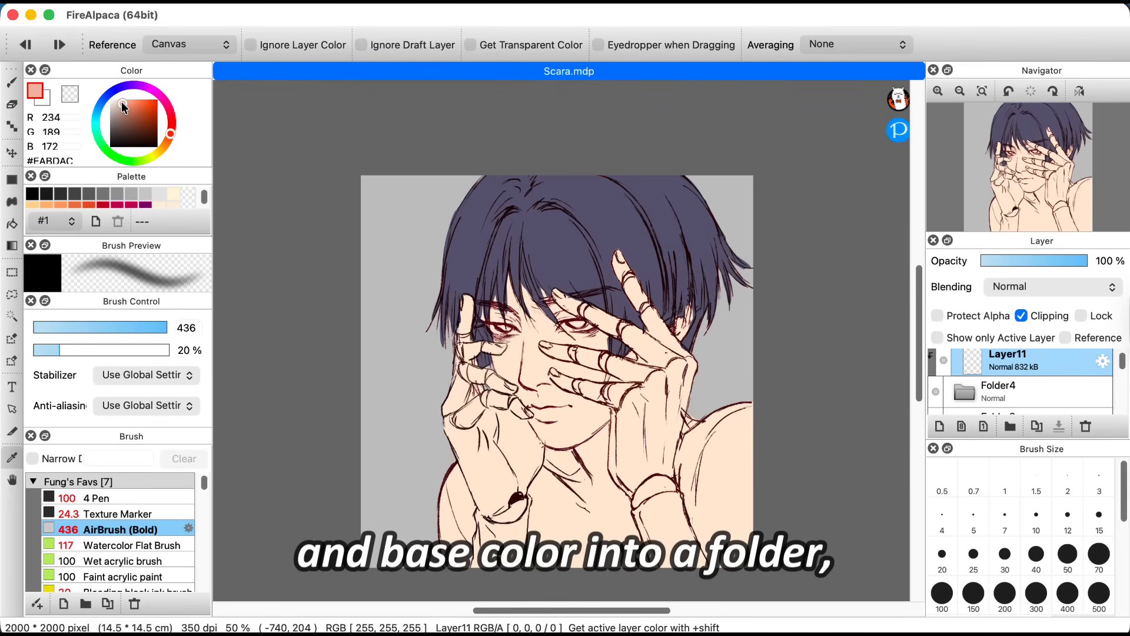
drag(1073, 268, 1046, 262)
key(b)
drag(639, 273, 683, 327)
Step: Airbrush #EABDAC shading over the face, hands and shoulder on Layer11, using AirBrush (Bold) at sizes 300 and 500 and undoing a misplaced stroke
key(bracketleft)
key(bracketleft)
key(bracketleft)
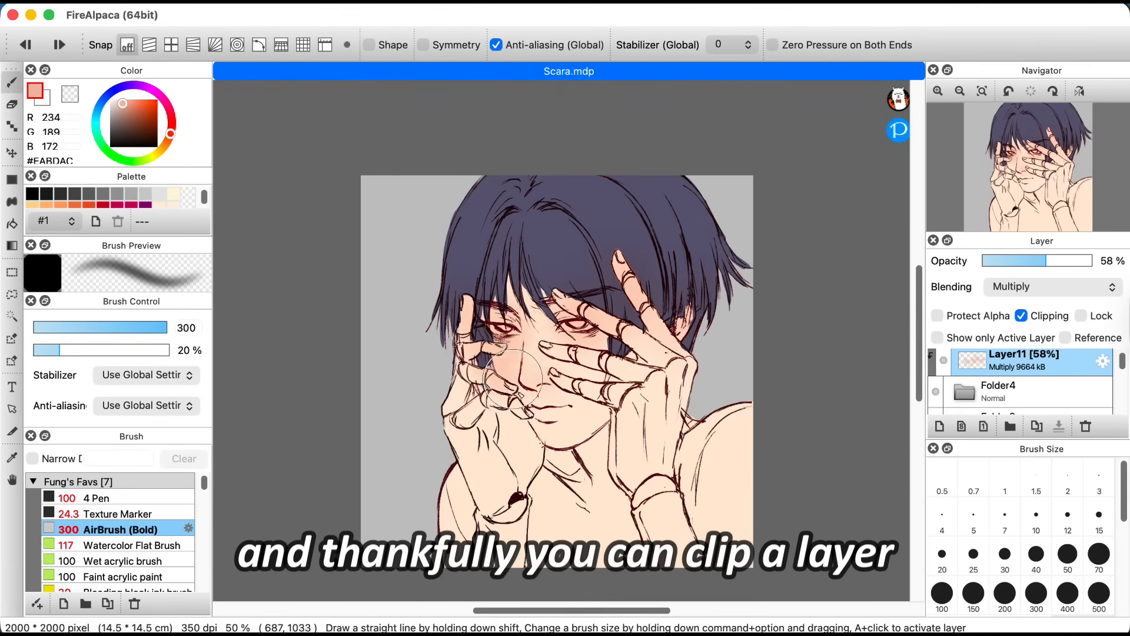
drag(513, 379, 629, 345)
key(super+z)
key(bracketleft)
key(bracketleft)
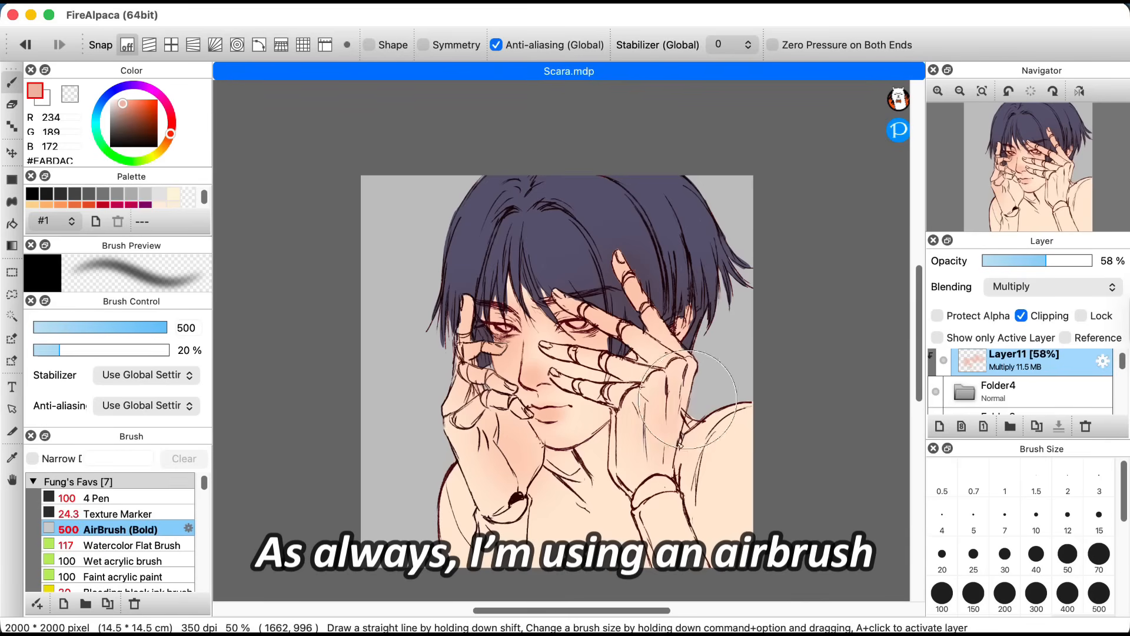
mouse_move(688, 464)
mouse_down()
mouse_move(664, 475)
mouse_move(656, 446)
mouse_move(583, 577)
mouse_move(595, 541)
mouse_up()
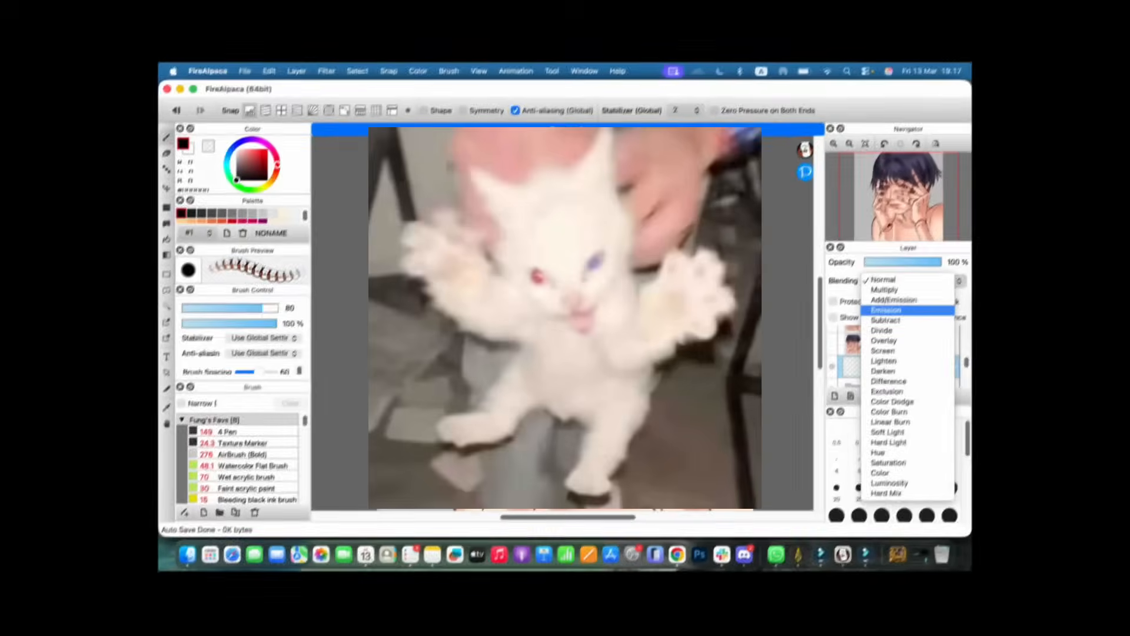
Step: Set Layer18 to Add/Emission and scribble pink #FFAFAF over the raised hand and wrist with the Watercolor Flat Brush
click(893, 303)
mouse_move(578, 254)
mouse_down()
mouse_move(630, 330)
mouse_move(616, 384)
mouse_up()
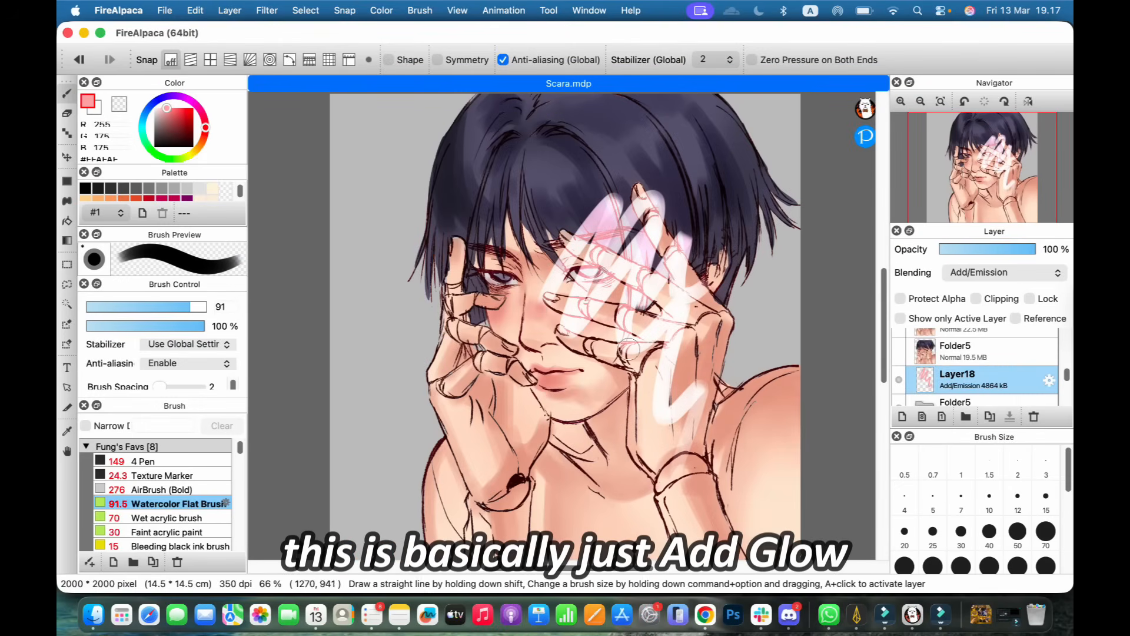
drag(684, 390, 736, 471)
Step: Change Layer18's blending from Add/Emission to Emission to compare the glow on the pink scribbles over the hand
click(1002, 272)
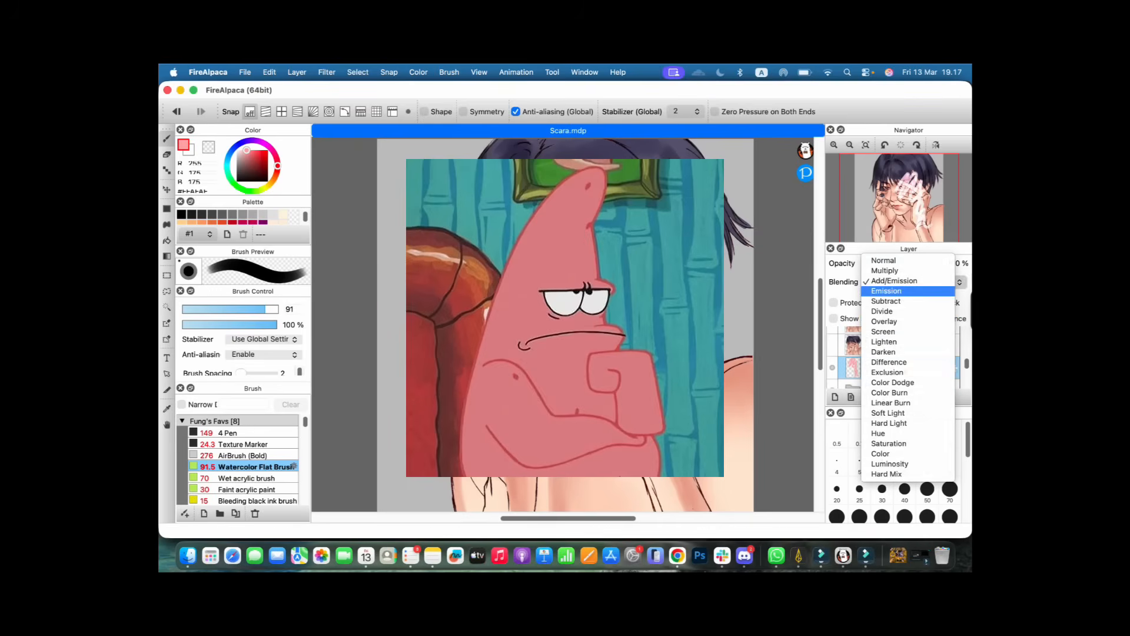
click(991, 285)
click(914, 282)
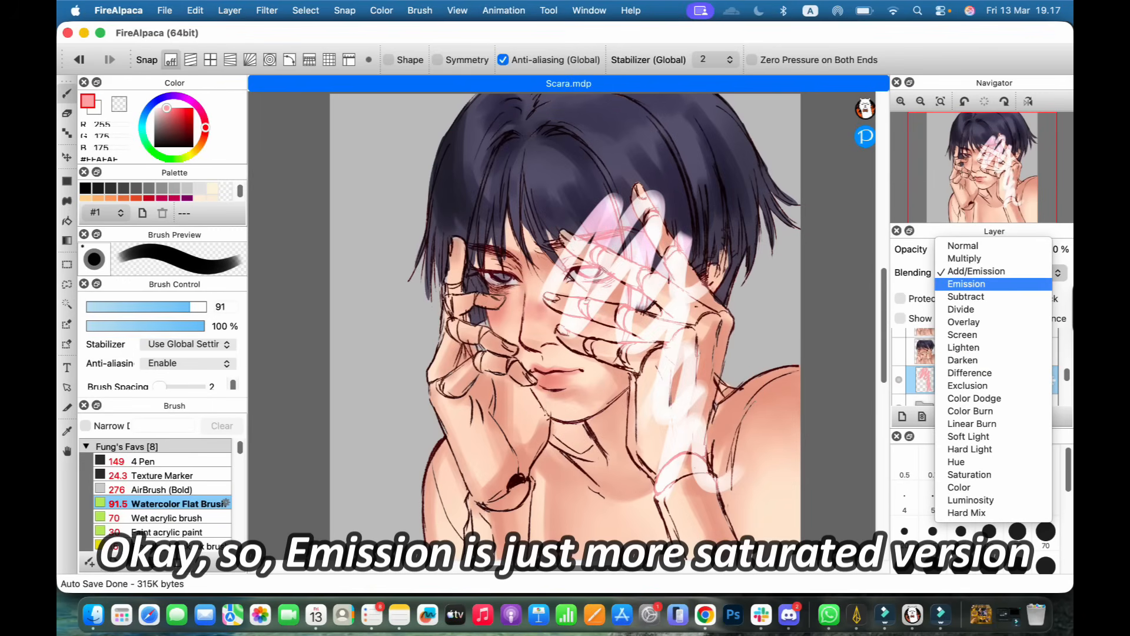
click(966, 284)
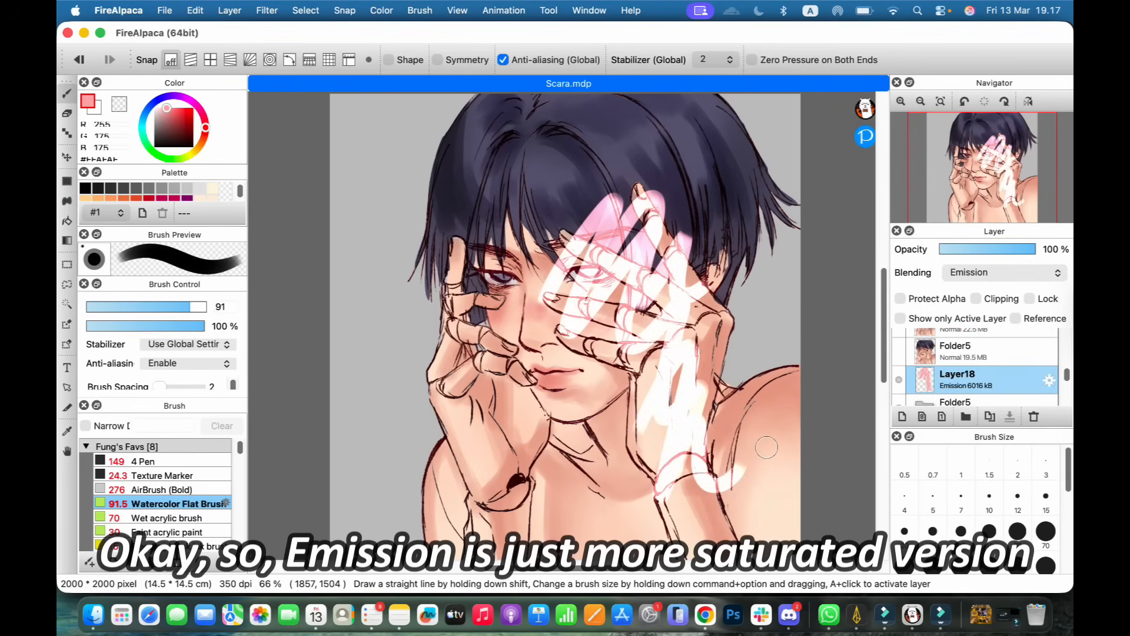
click(1005, 273)
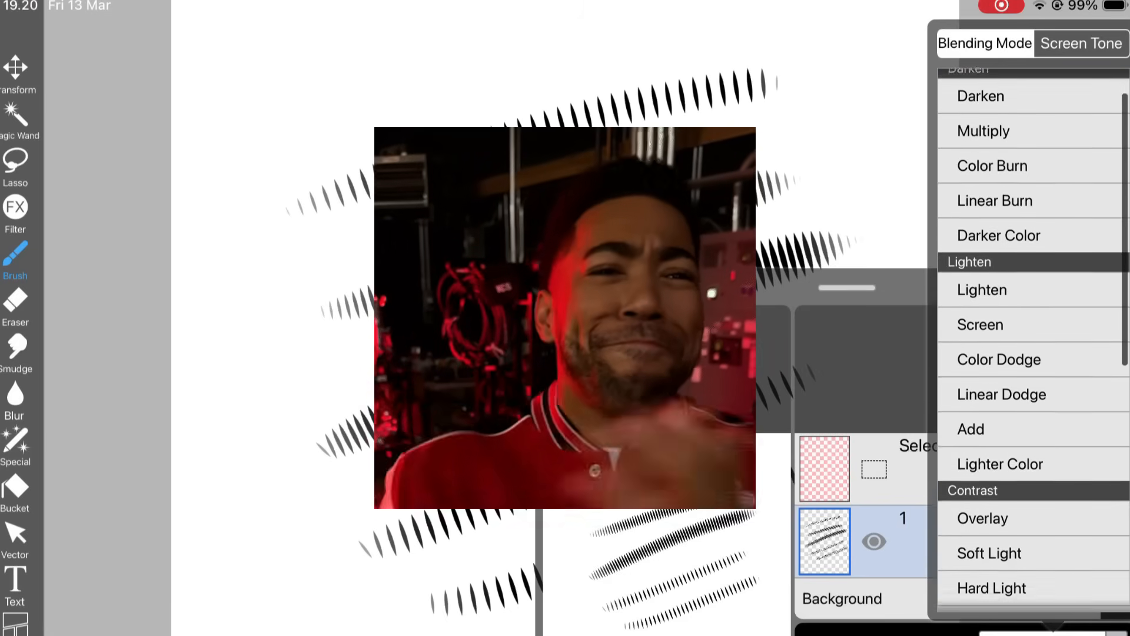
Step: Switch to ibisPaint and examine its grouped layer blending modes, from Darken and Lighten to Contrast, Difference and Color
scroll(1030, 342, down, 10)
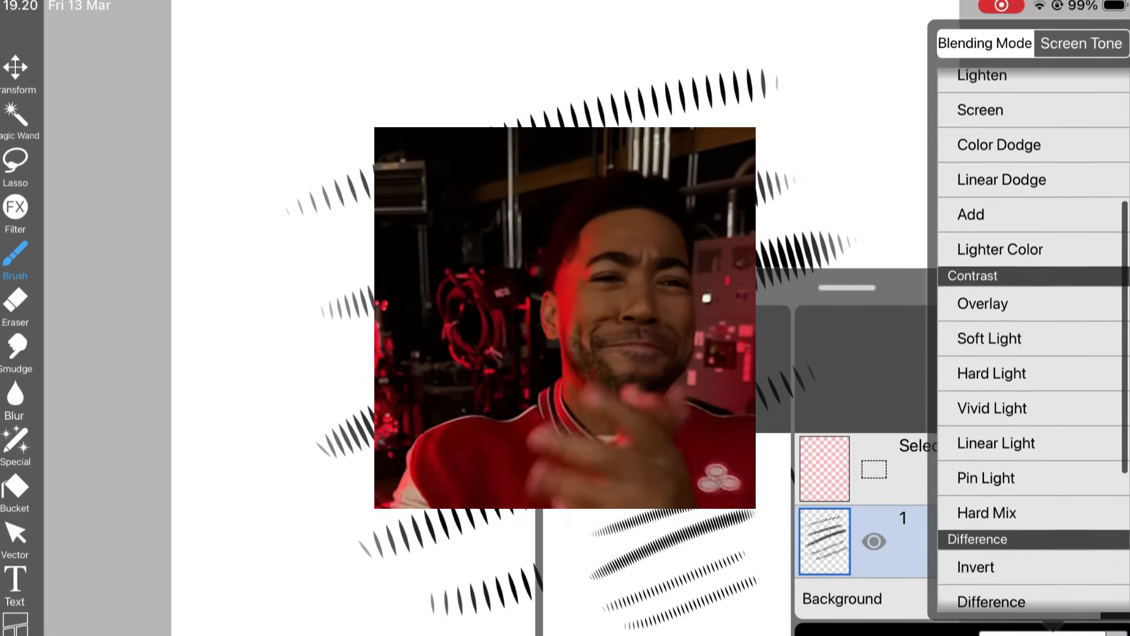
scroll(1030, 342, up, 10)
scroll(1030, 342, up, 3)
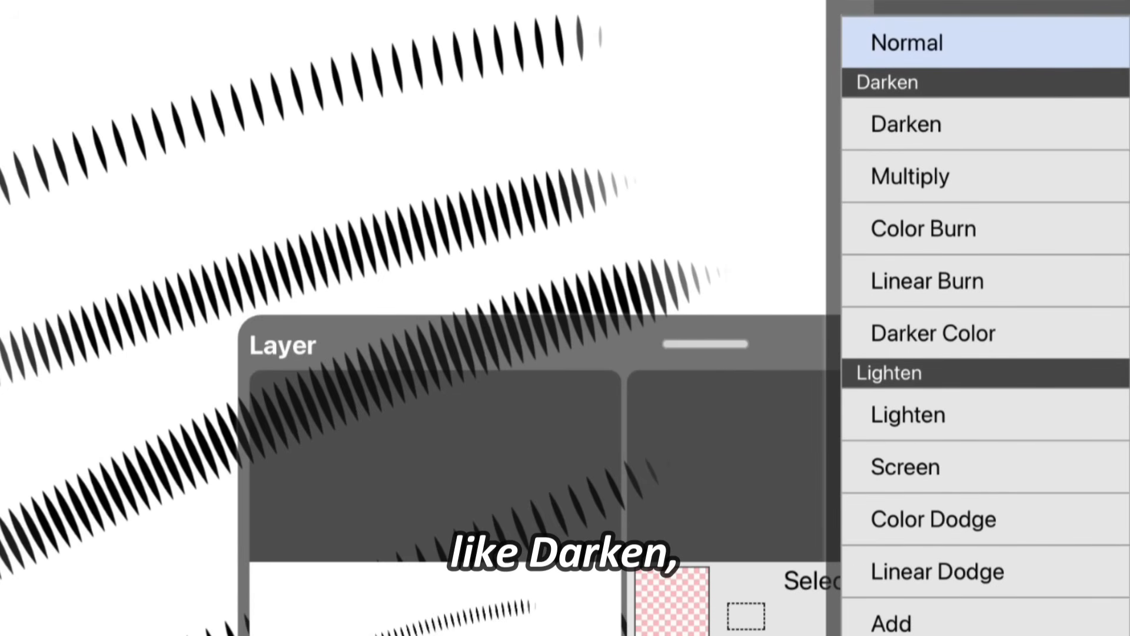
scroll(987, 324, down, 10)
scroll(986, 323, down, 1)
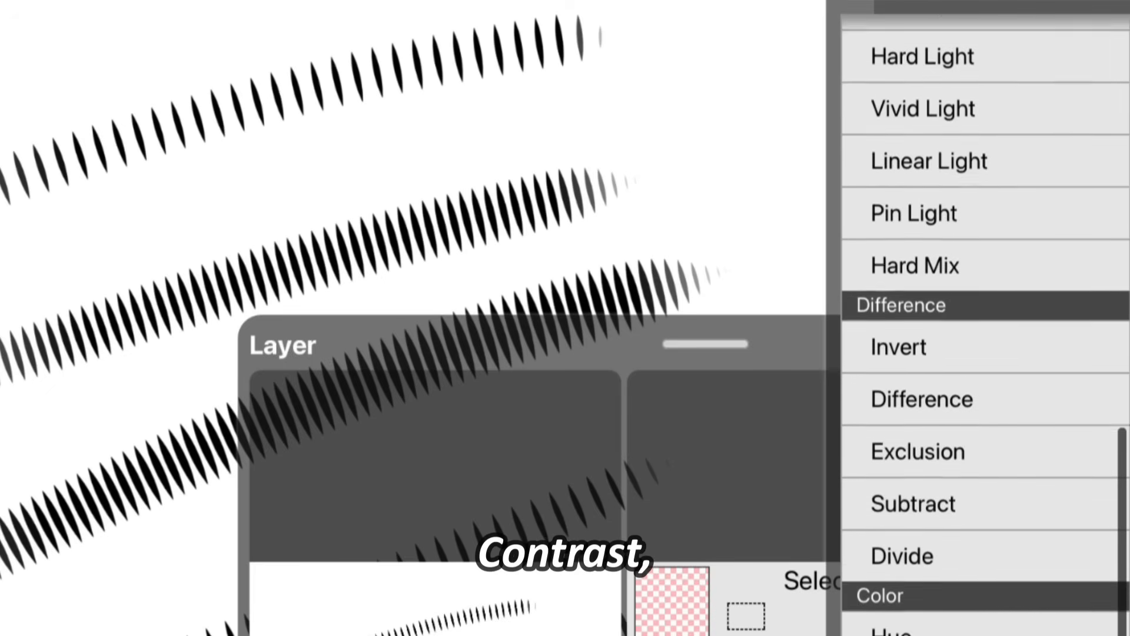
scroll(986, 324, up, 1)
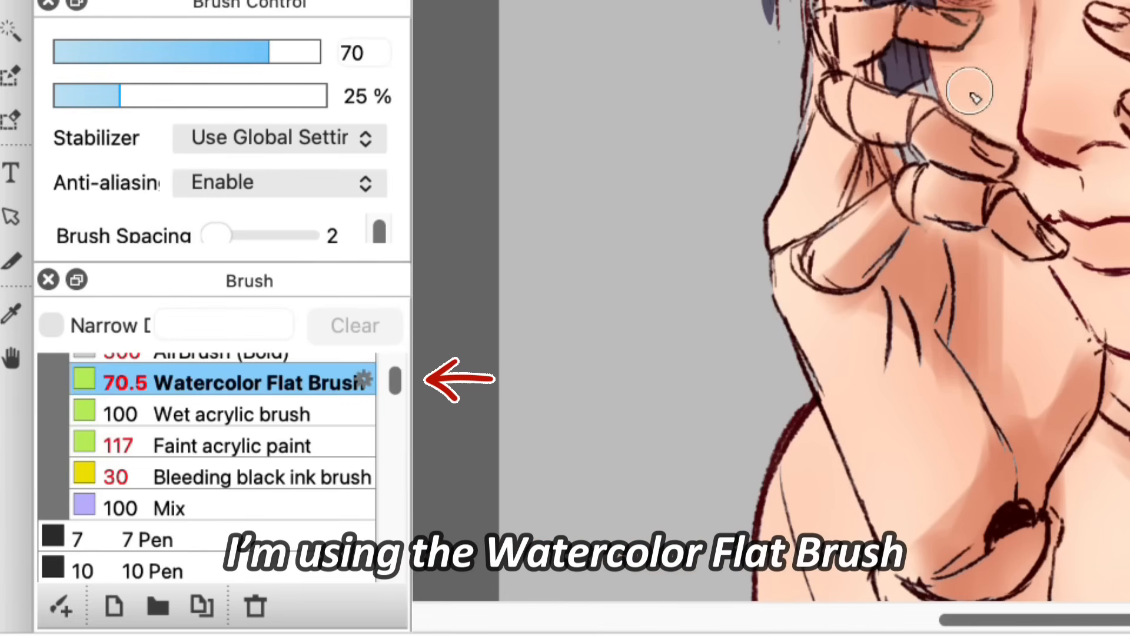
Step: Back in FireAlpaca, set the Watercolor Flat Brush to size 100 at 25% opacity and alternate it with the Mix brush for skin rendering
click(293, 53)
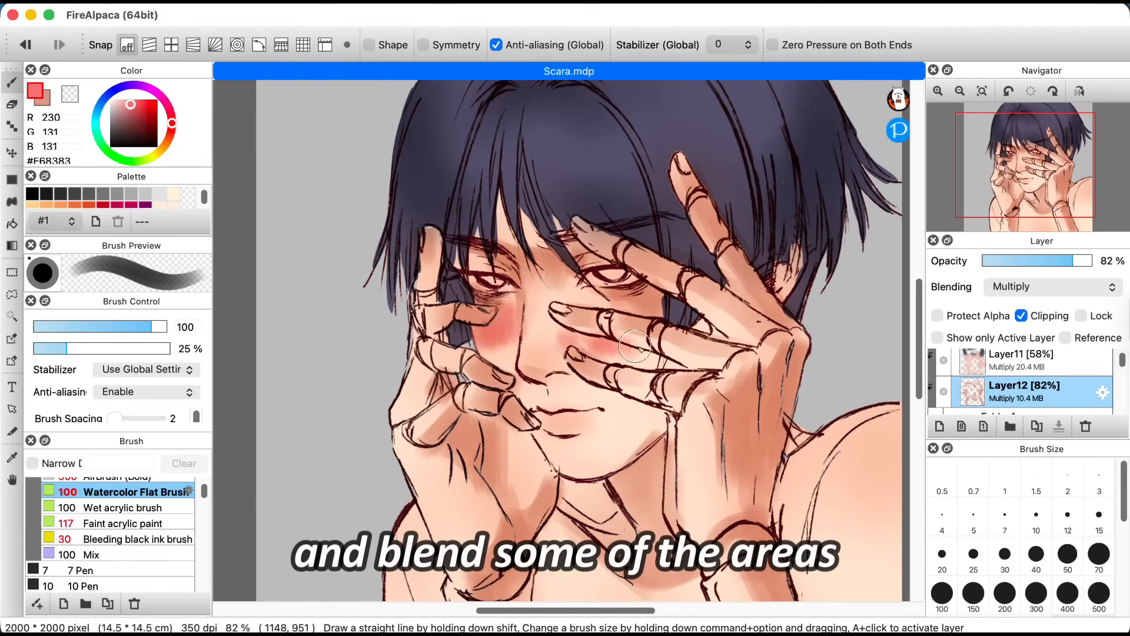
click(169, 507)
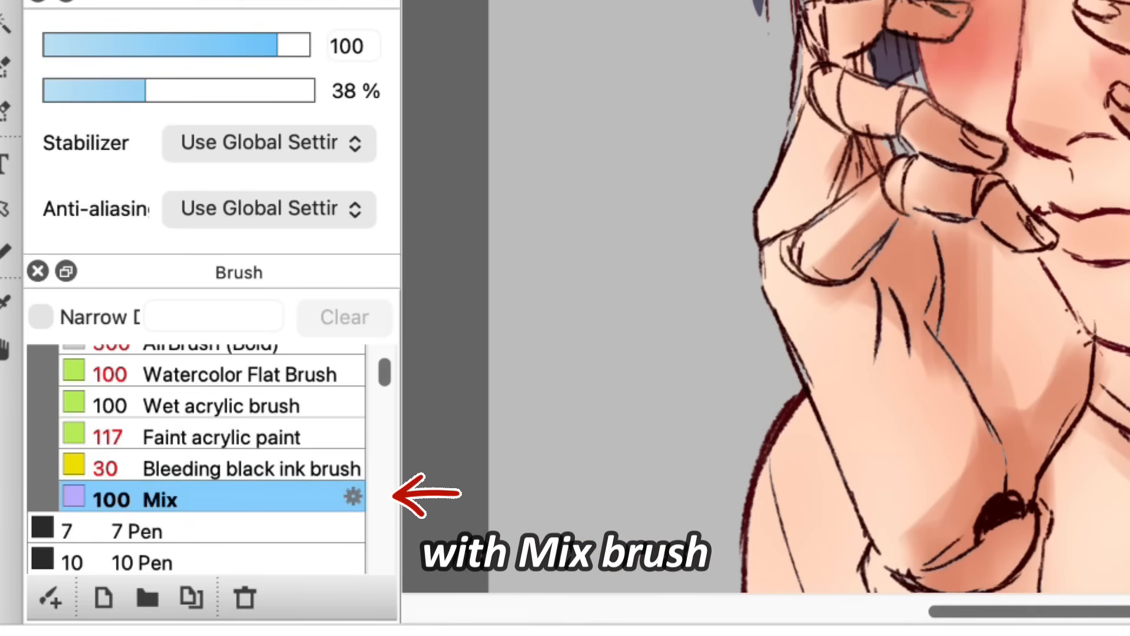
click(292, 371)
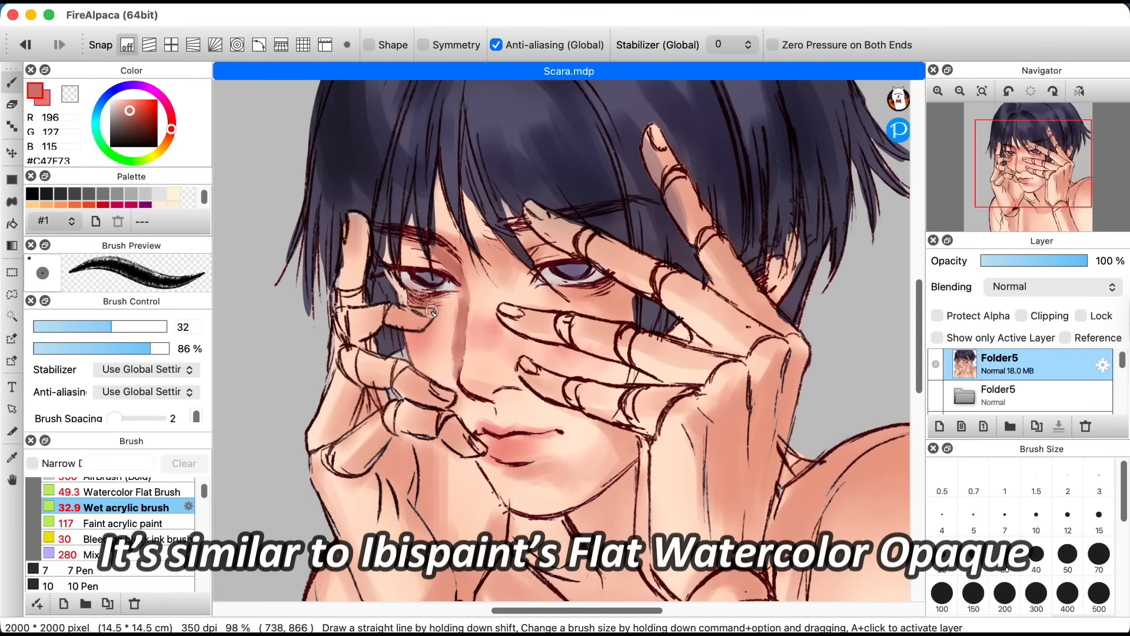
Step: Choose the Faint acrylic paint brush, sample skin pink #EDB0A3 and paint over the sketch line of the upper lip
key(i)
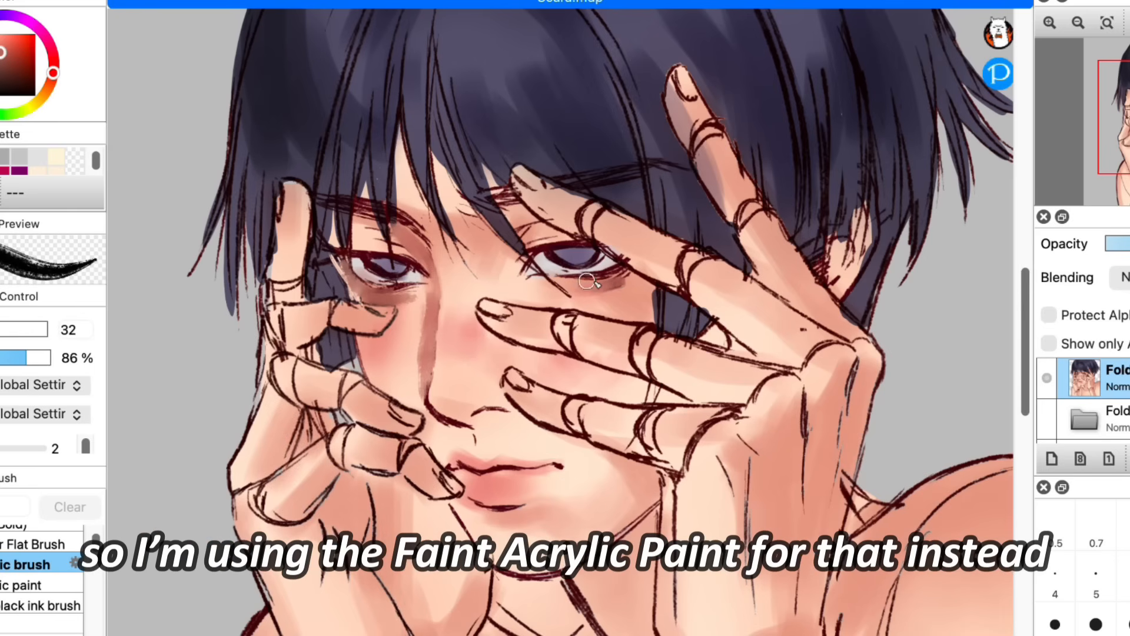
scroll(47, 474, up, 1)
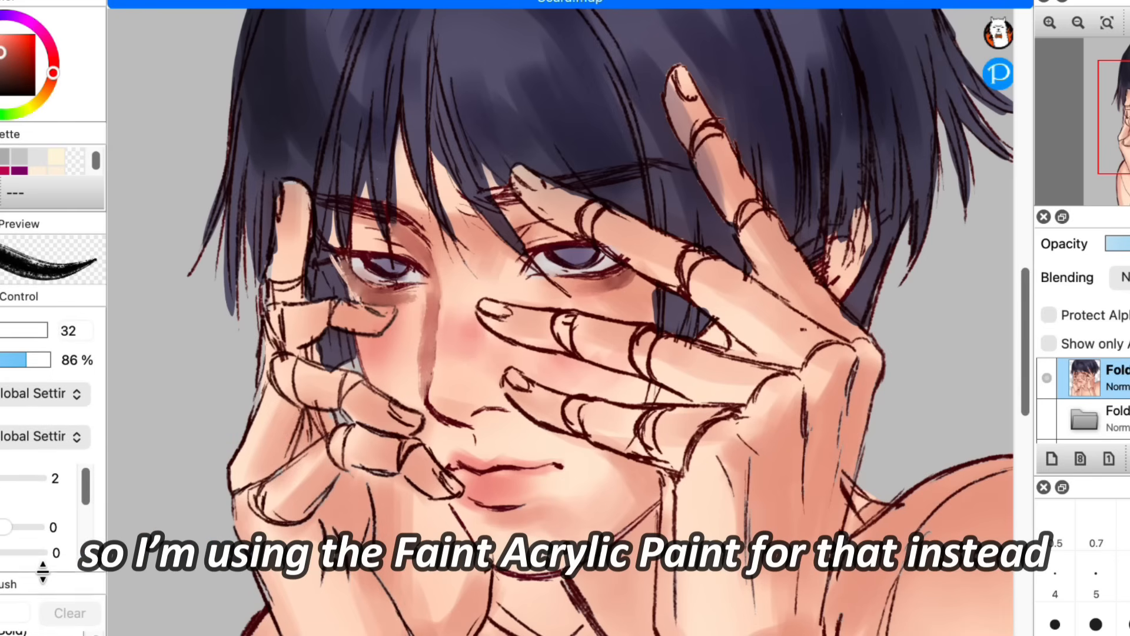
click(41, 591)
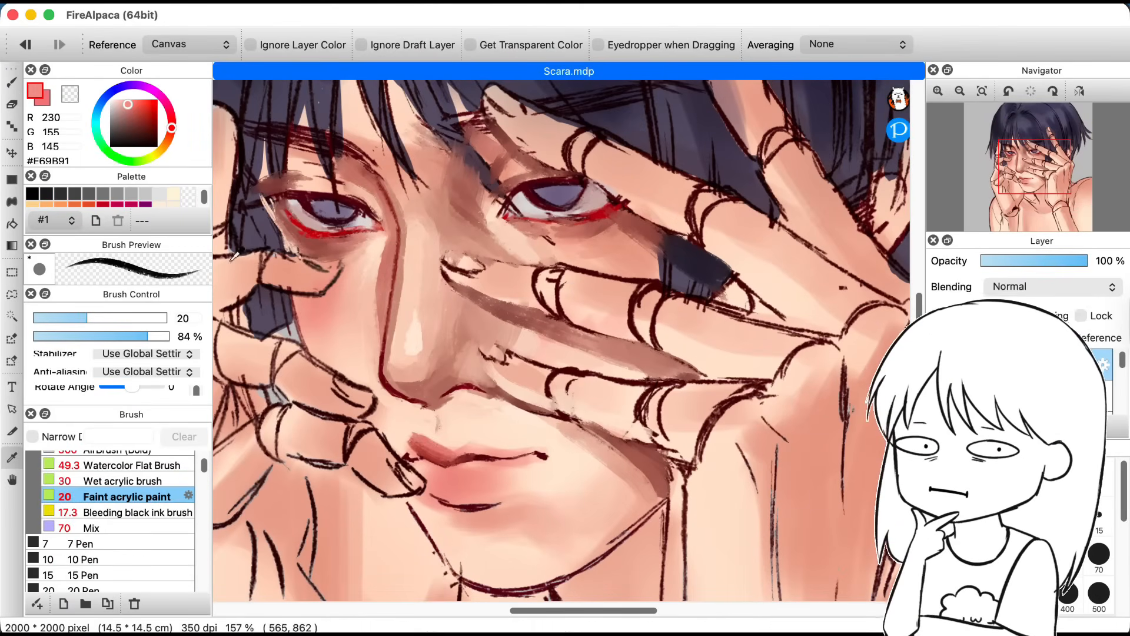
click(466, 450)
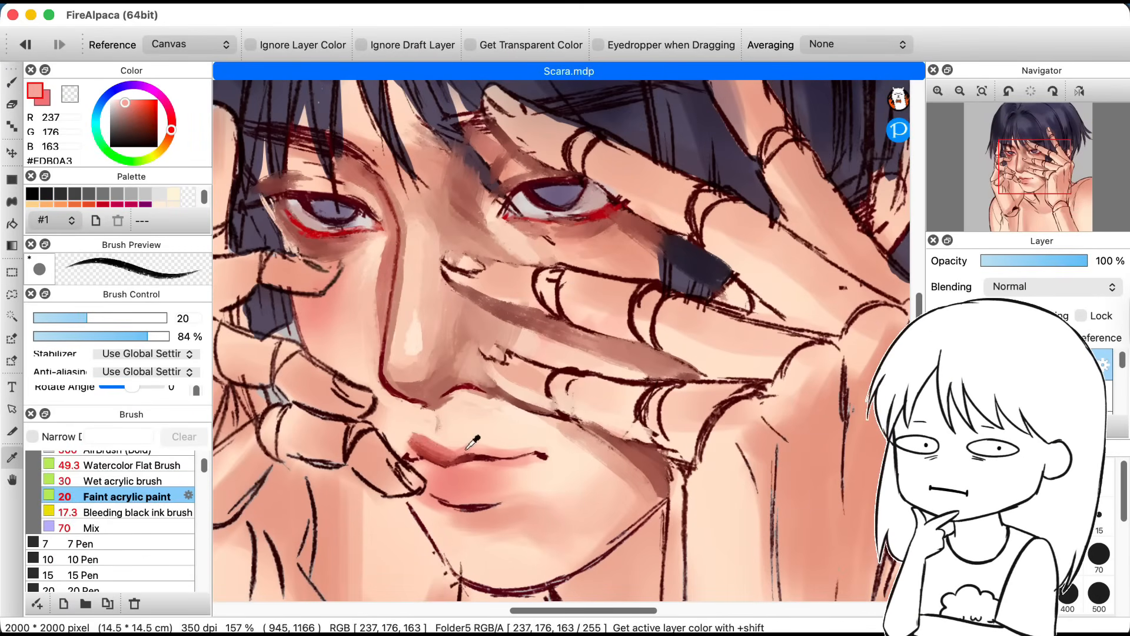
key(b)
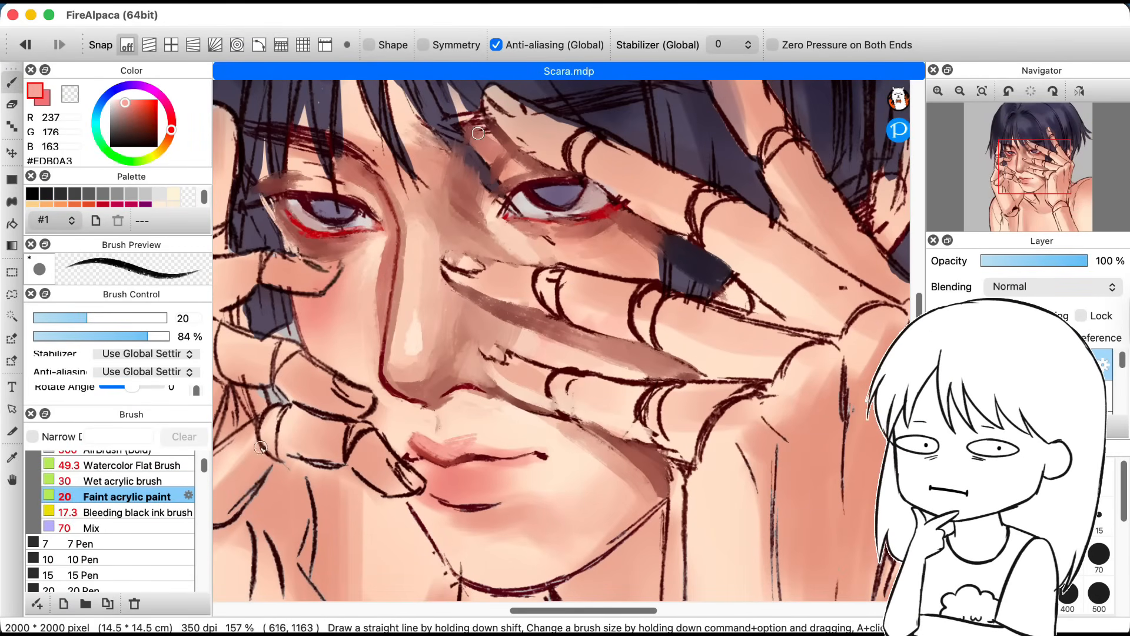
Step: Sample the light skin tone #FCE3CF and paint above the upper lip with the Wet acrylic brush at size 23
key(i)
click(432, 440)
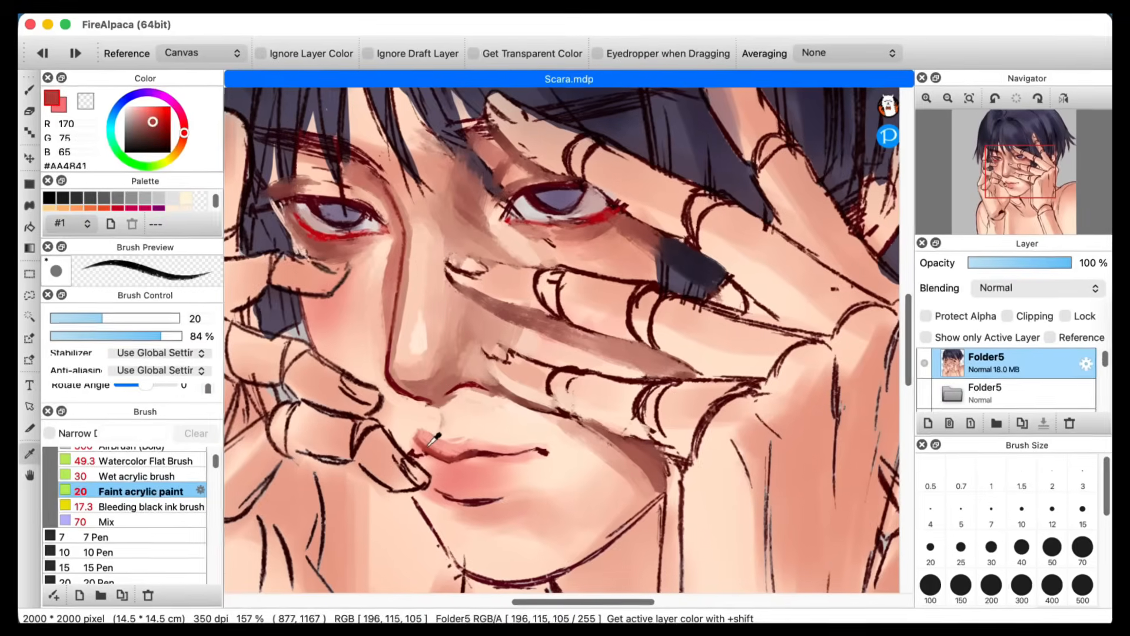
key(b)
click(165, 476)
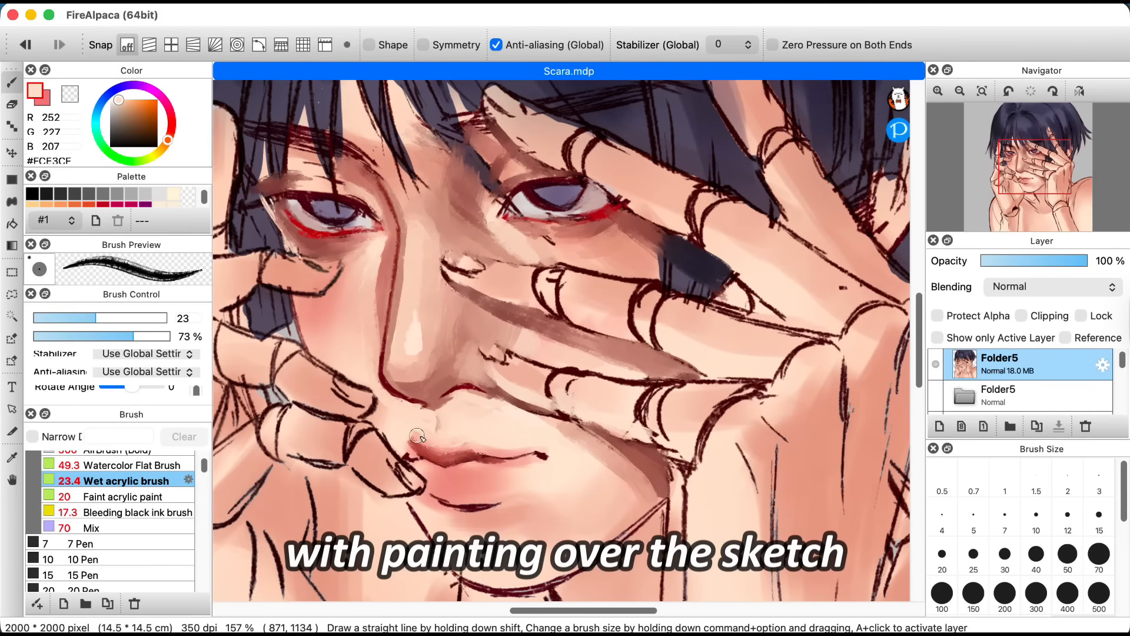
Step: Sample reds #B05449 and #7B2A28 from the mouth and deepen the lips with the Wet acrylic and Faint acrylic paint brushes
alt+click(441, 458)
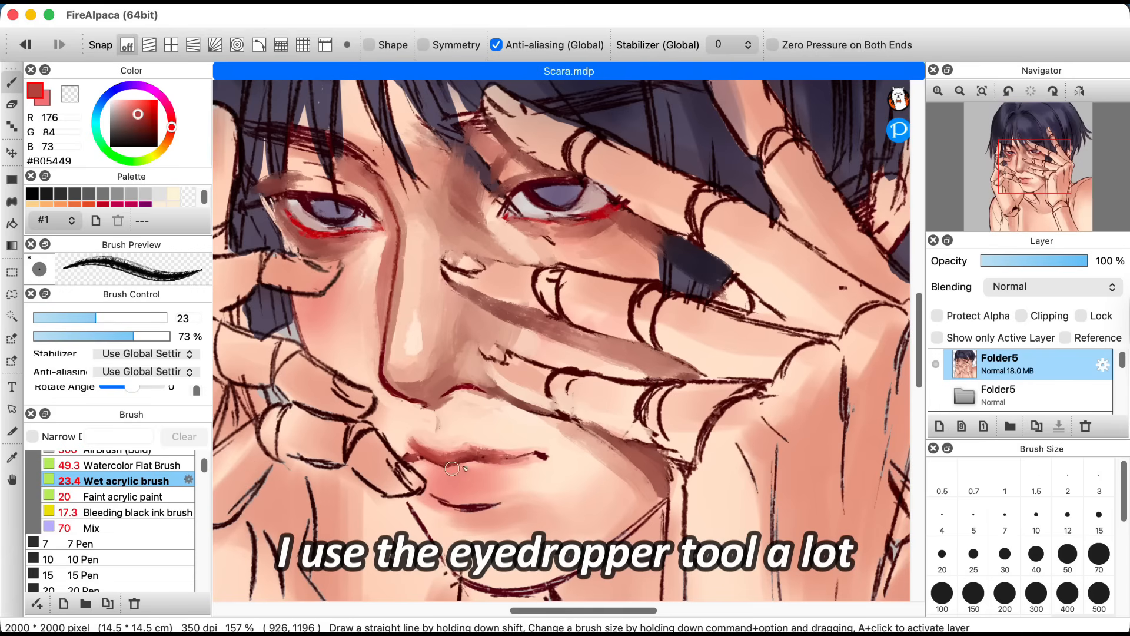
key(alt)
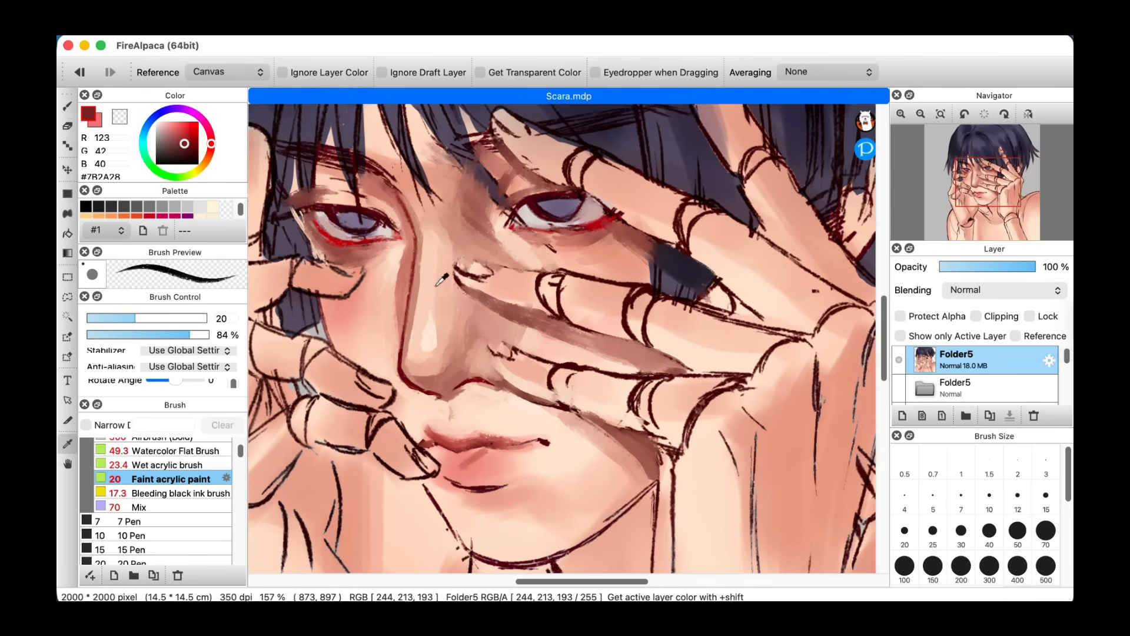
key(ctrl)
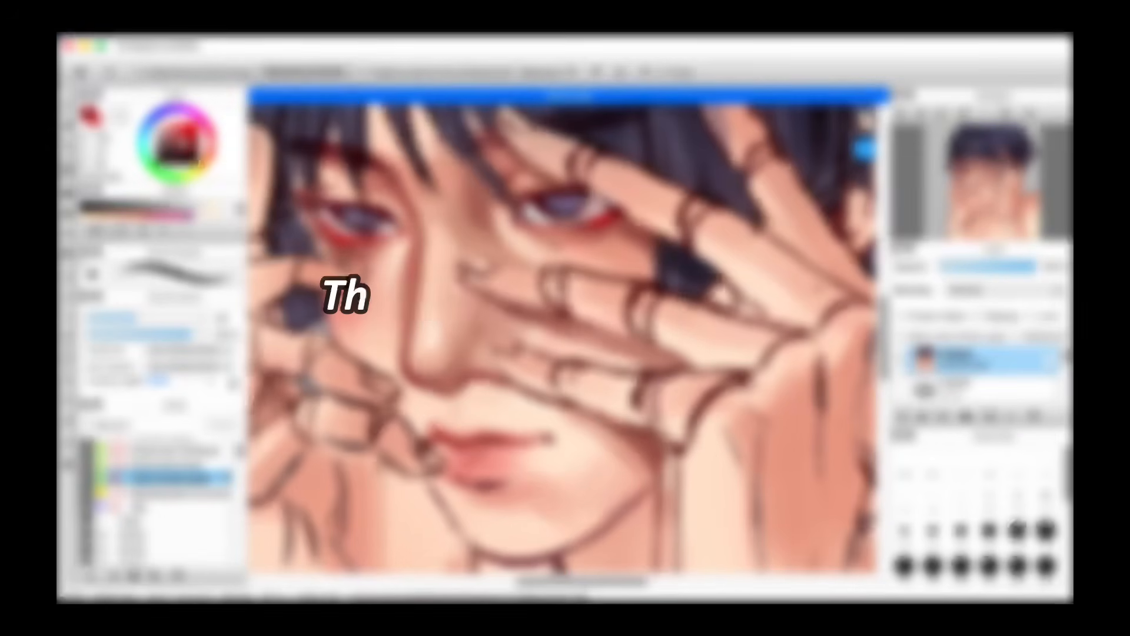
drag(468, 453, 490, 466)
alt+click(509, 433)
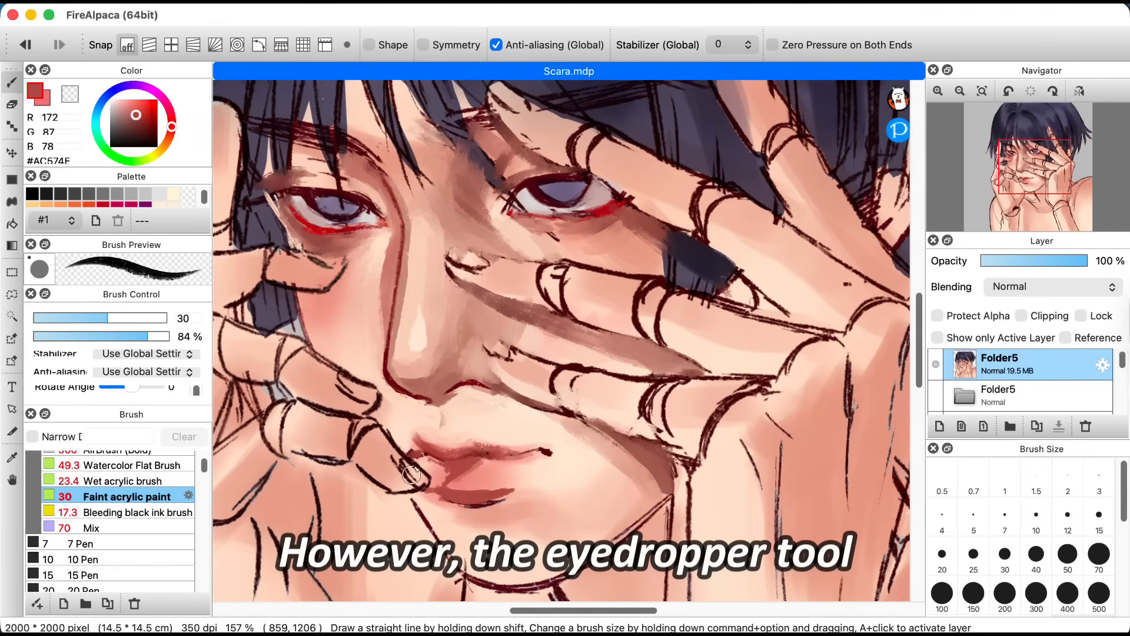
Step: Blend the lower lip with the Mix brush at size 48 and 38% opacity
click(118, 529)
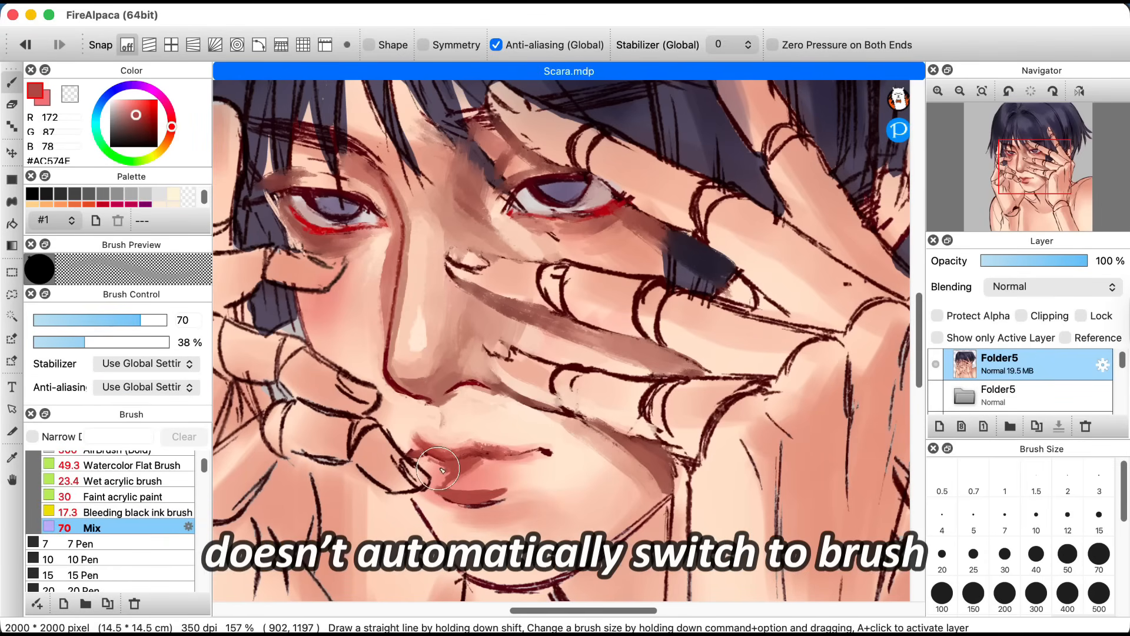
click(131, 320)
drag(132, 318, 131, 318)
mouse_move(451, 461)
mouse_down()
mouse_move(445, 472)
mouse_move(473, 494)
mouse_up()
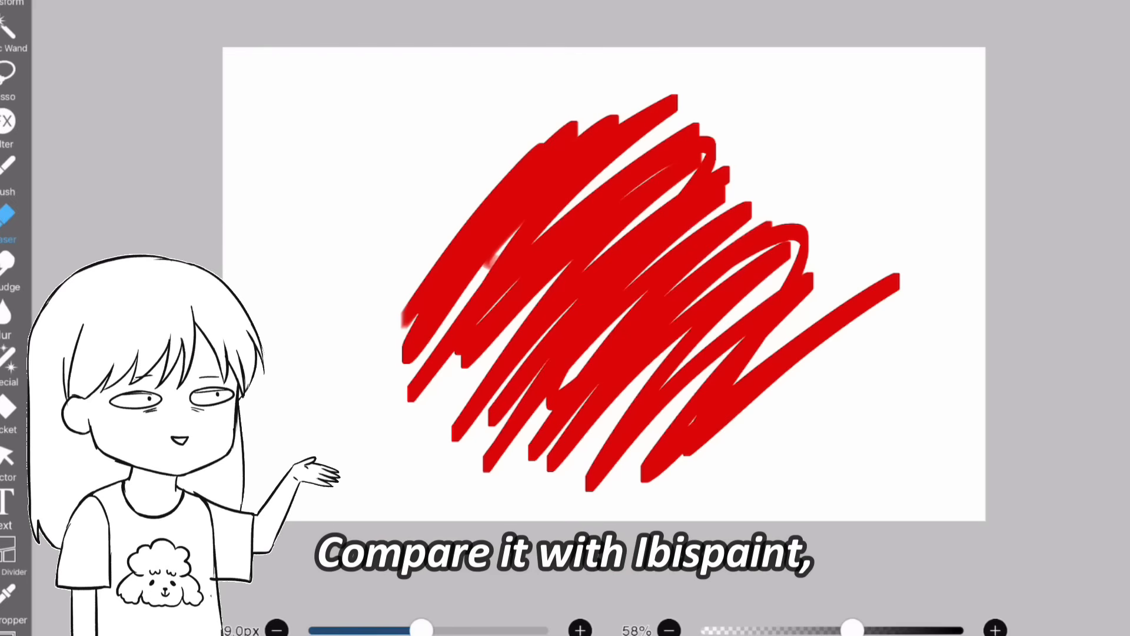
Step: Switch to ibisPaint and test its eyedropper by sampling red and blue from the canvas and scribbling with each color
click(9, 602)
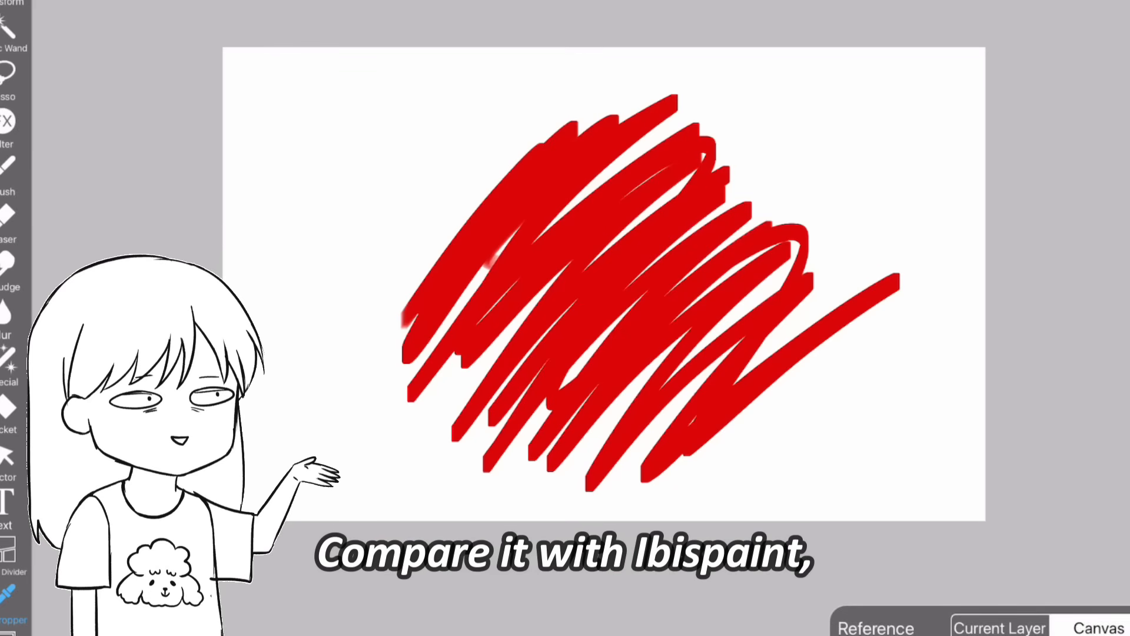
drag(545, 187, 536, 191)
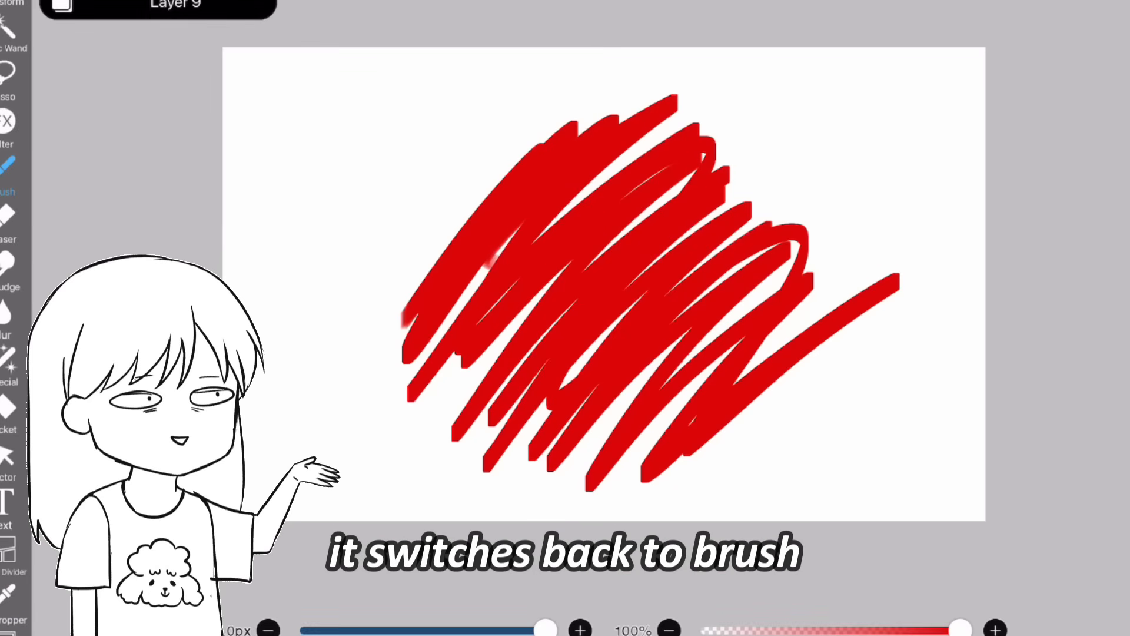
mouse_move(371, 156)
mouse_down()
mouse_move(272, 316)
mouse_move(318, 424)
mouse_move(396, 475)
mouse_move(553, 400)
mouse_up()
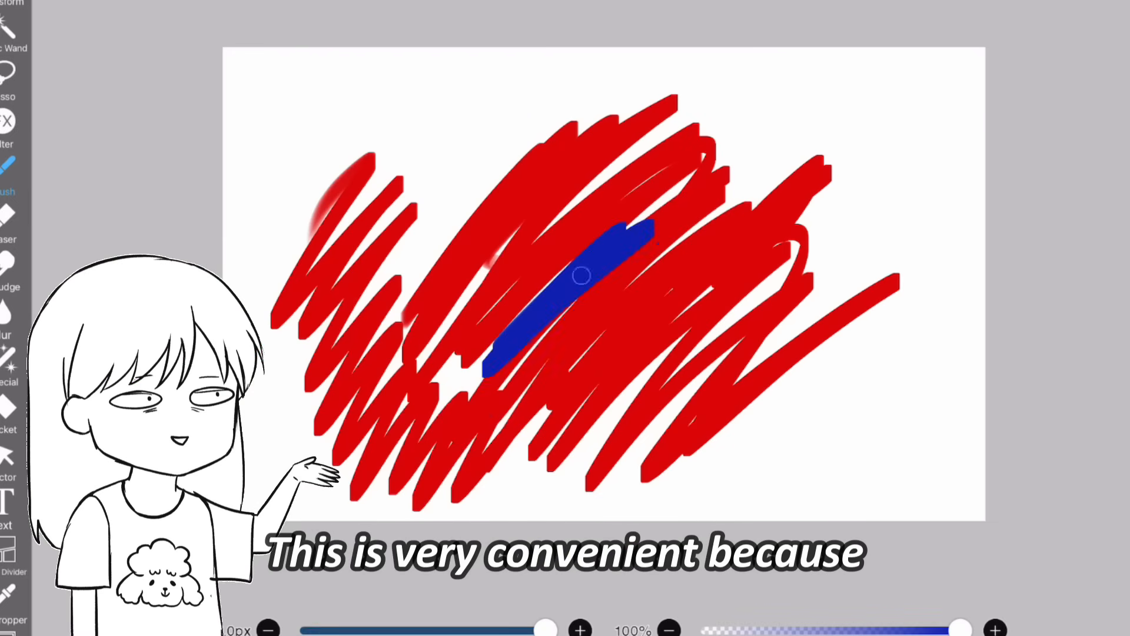
mouse_move(580, 273)
mouse_down()
mouse_move(686, 337)
mouse_move(715, 391)
mouse_up()
drag(662, 239, 662, 238)
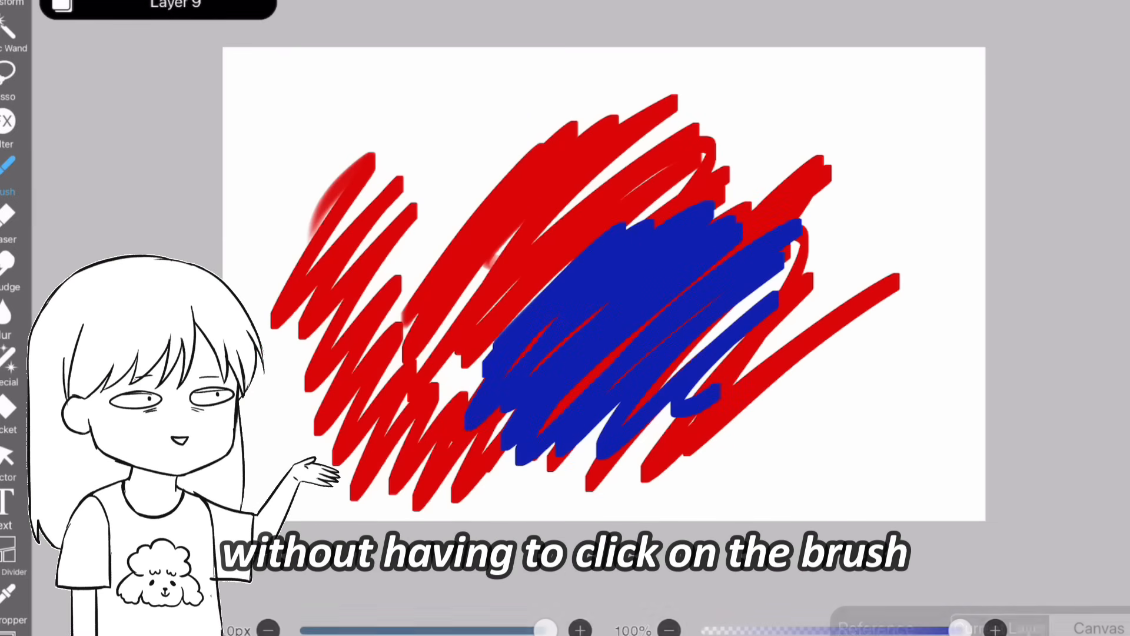
mouse_move(571, 172)
mouse_down()
mouse_move(412, 327)
mouse_move(553, 251)
mouse_up()
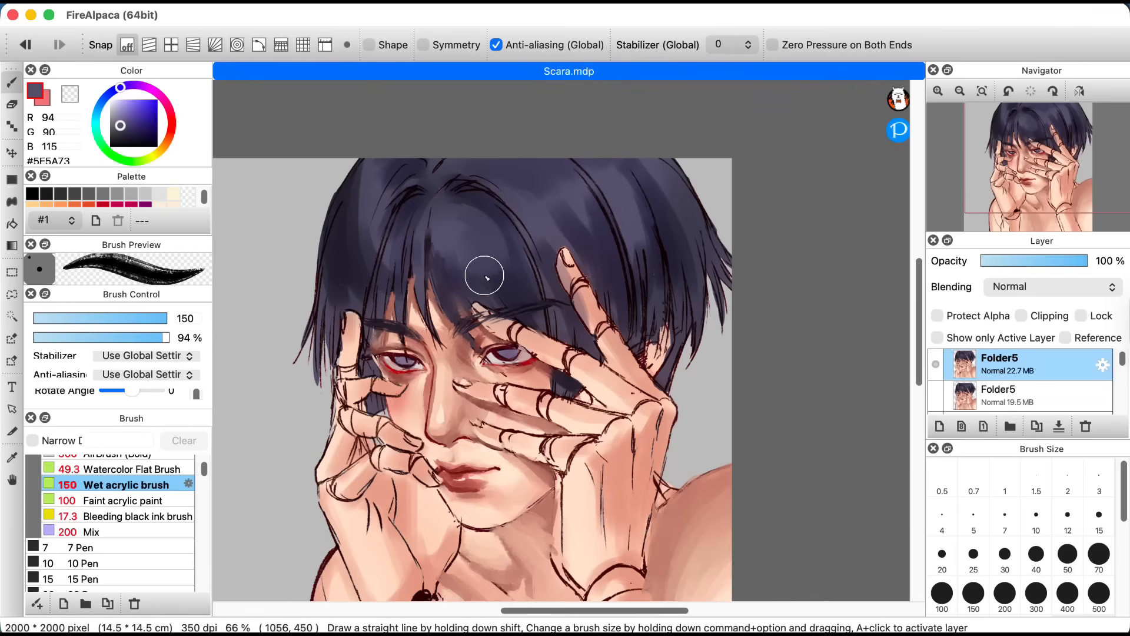
Step: Back in FireAlpaca, paint over the hair with the Wet acrylic brush at sizes 150 to 100, sampling tones such as #211F2E
alt+click(371, 282)
drag(383, 250, 368, 297)
mouse_move(509, 247)
mouse_down()
mouse_move(520, 275)
mouse_move(548, 293)
mouse_up()
key([)
key([)
key([)
mouse_move(594, 187)
mouse_down()
mouse_move(630, 258)
mouse_move(618, 271)
mouse_up()
key(])
key(])
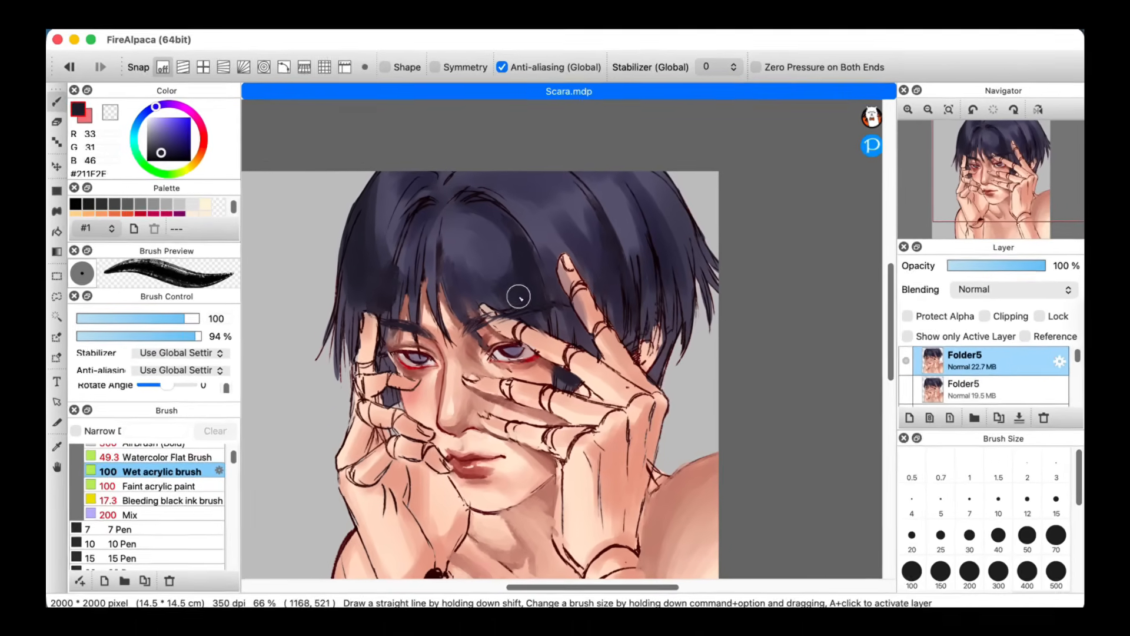
Step: Darken the central bangs above the eyebrows with the Wet acrylic brush, reducing its size to 40
alt+click(453, 289)
mouse_move(450, 295)
mouse_down()
mouse_move(423, 307)
mouse_move(457, 335)
mouse_move(454, 324)
mouse_up()
alt+click(449, 294)
key([)
key([)
key([)
Step: Touch up the bang tips between the eyebrows in #4D4963 with the Faint acrylic paint brush at size 40 and 62% opacity
click(211, 464)
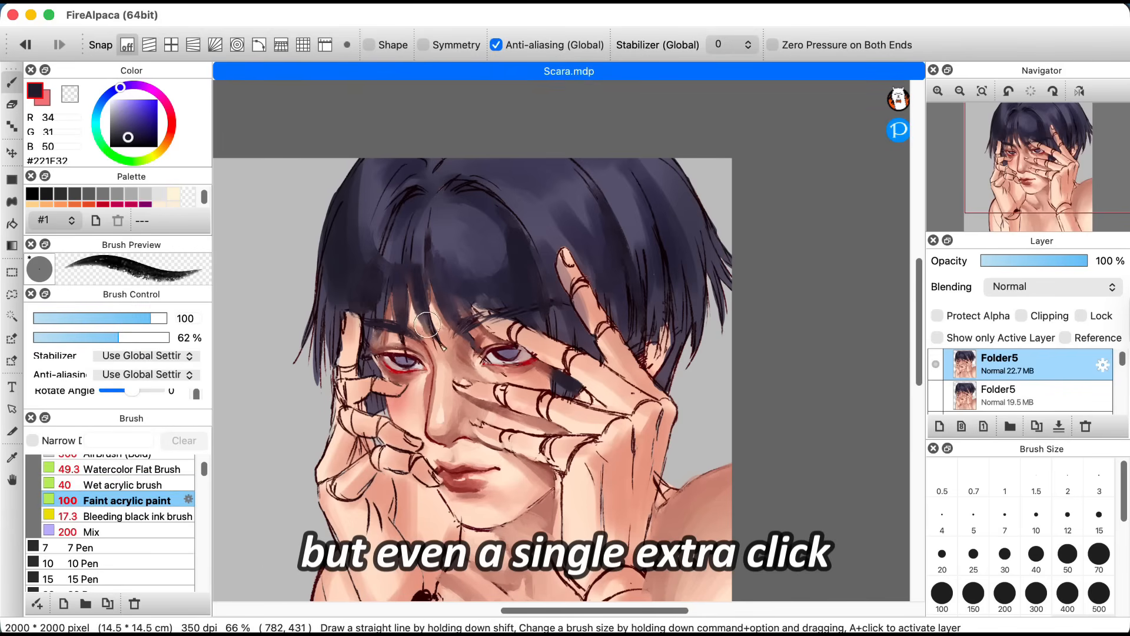
key([)
key([)
key([)
alt+click(437, 332)
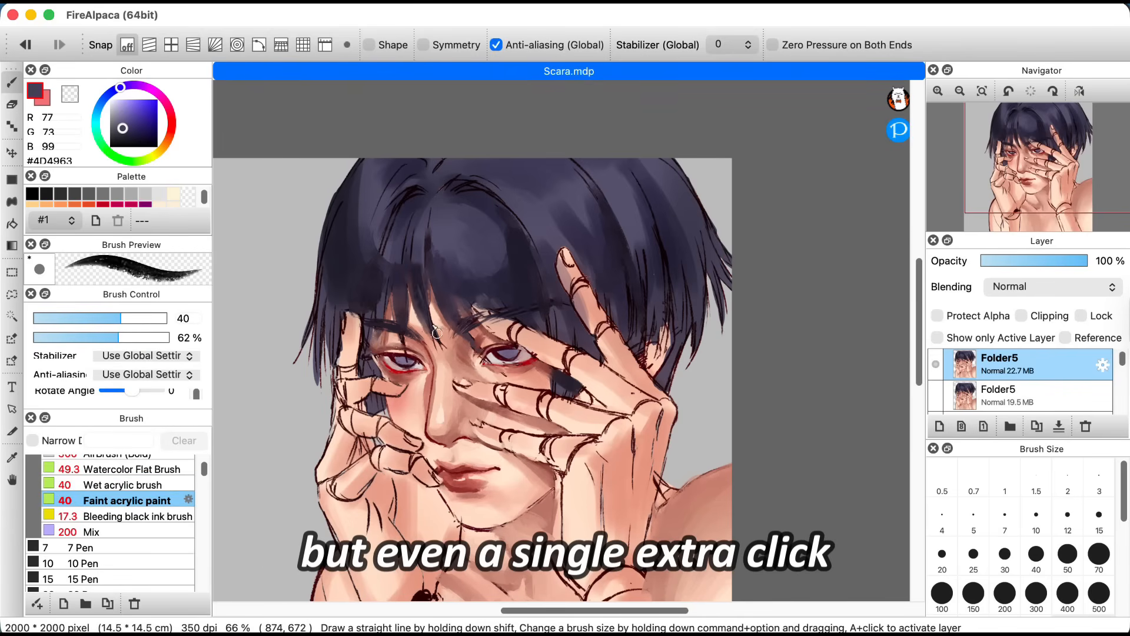
Step: Sample dark navy #211E30 and shade the hair beside the raised index finger with Faint acrylic paint at size 100
alt+click(511, 253)
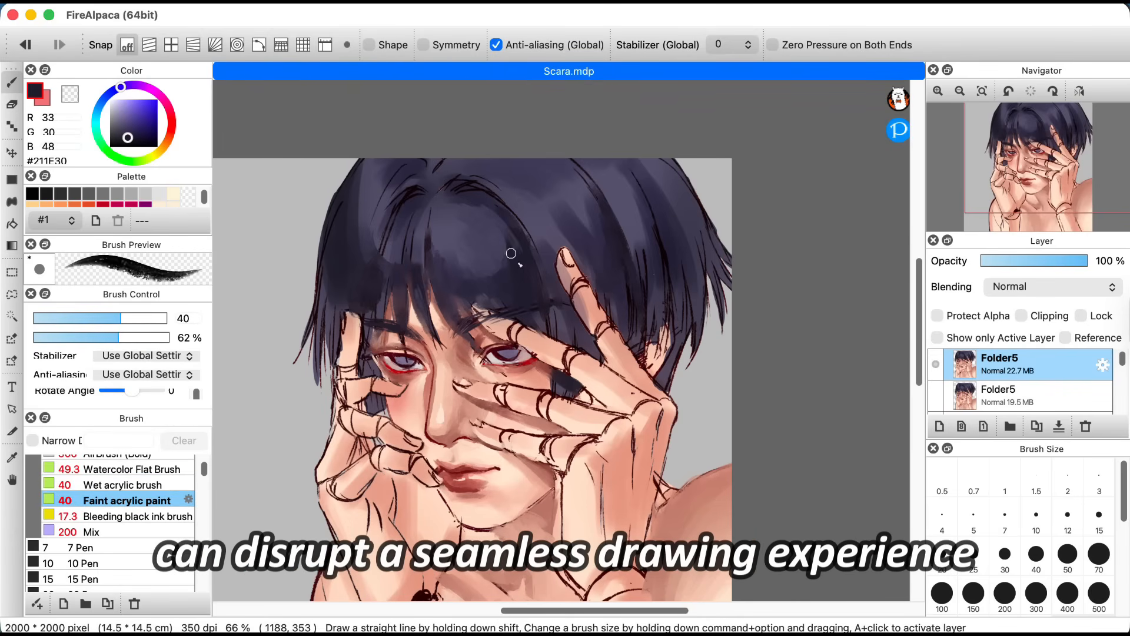
alt+click(597, 234)
alt+click(548, 255)
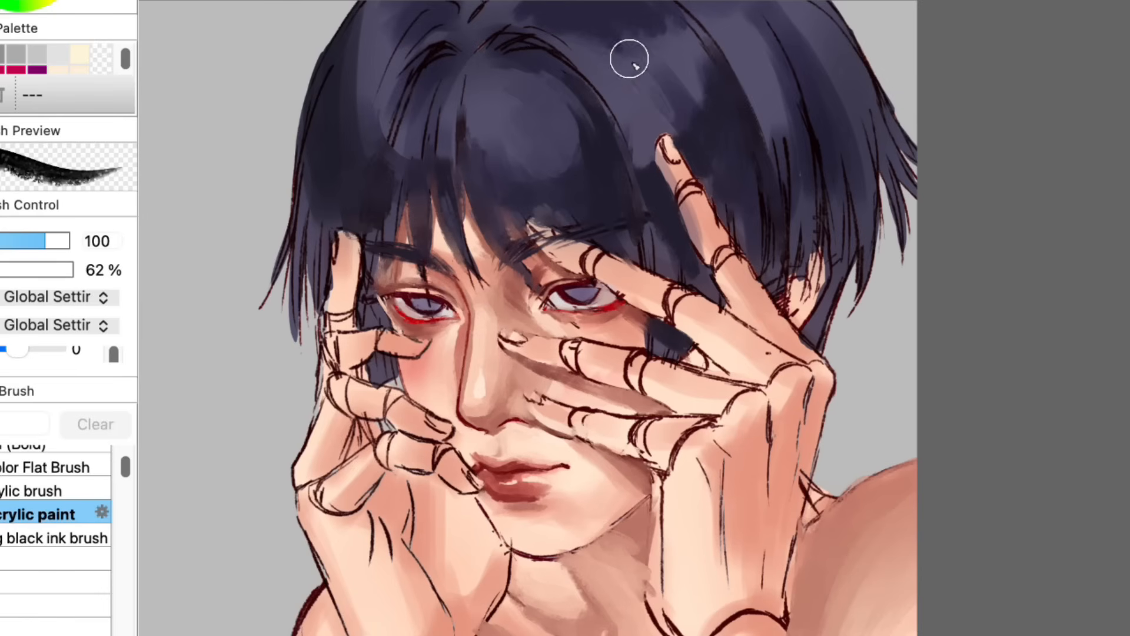
drag(615, 99, 660, 184)
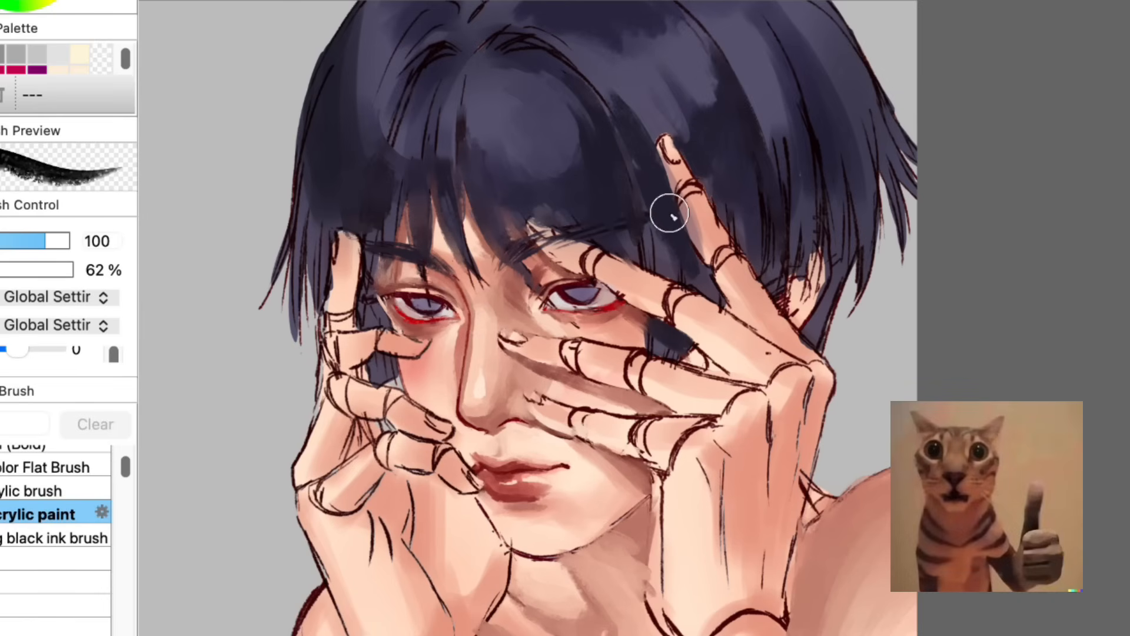
Step: Paint dark strands into the hair around the raised index fingertip with Faint acrylic paint at size 100
drag(611, 69, 673, 156)
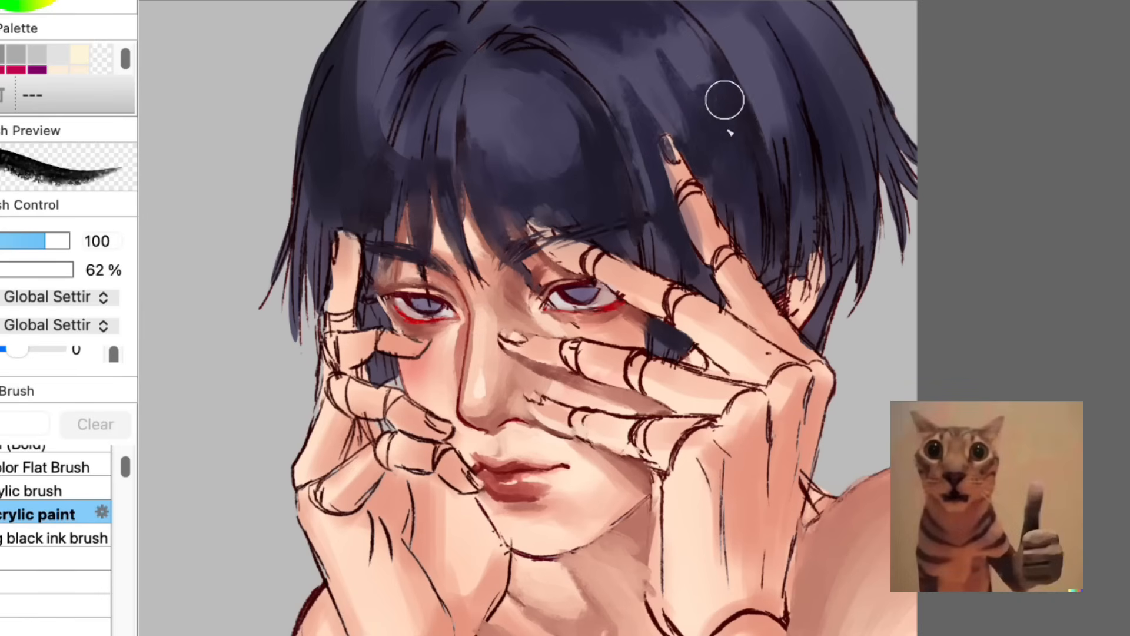
alt+click(648, 84)
alt+click(644, 232)
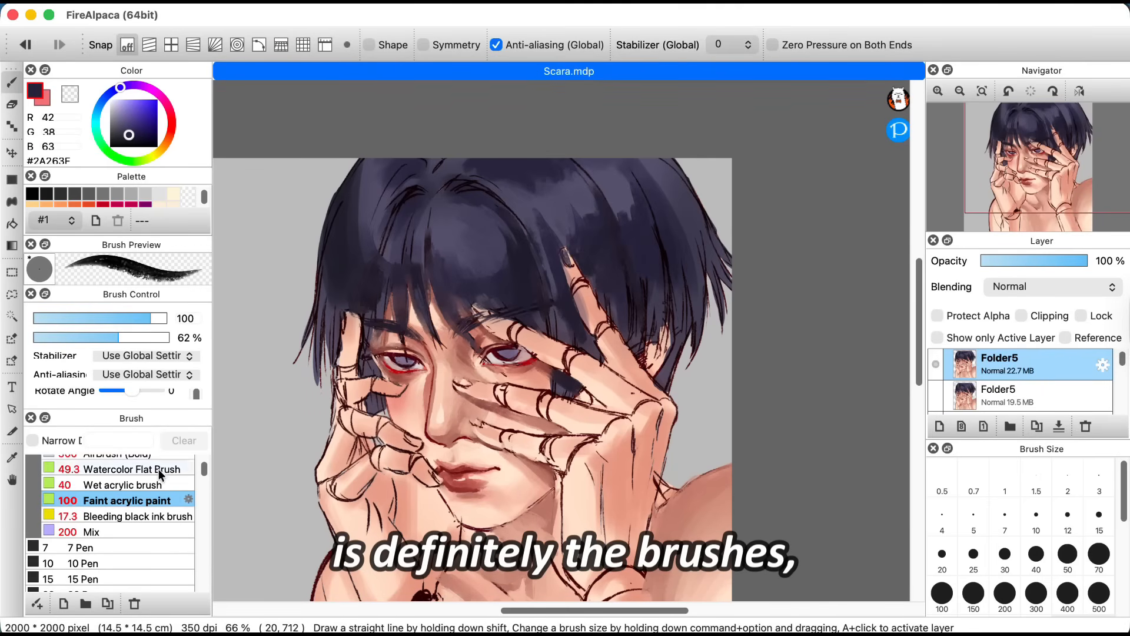
Step: Blend the hair above the raised index finger with the Mix brush reduced to size 70
click(89, 532)
key(bracketleft)
key(bracketleft)
key(bracketleft)
mouse_move(552, 215)
mouse_down()
mouse_move(575, 250)
mouse_move(547, 286)
mouse_up()
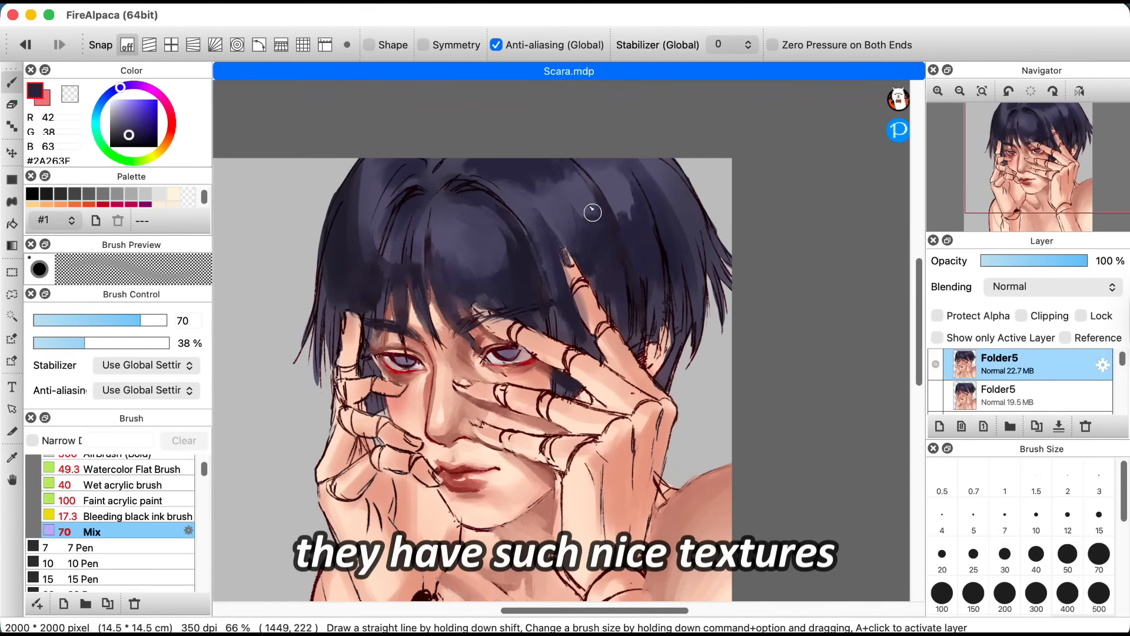
alt+click(518, 187)
Step: Paint the upper hair in #58546C with the Wet acrylic brush at size 40 and 94% opacity
click(122, 485)
drag(112, 320, 105, 320)
drag(154, 409, 155, 518)
drag(157, 464, 148, 464)
drag(157, 517, 157, 428)
key(bracketright)
key(bracketright)
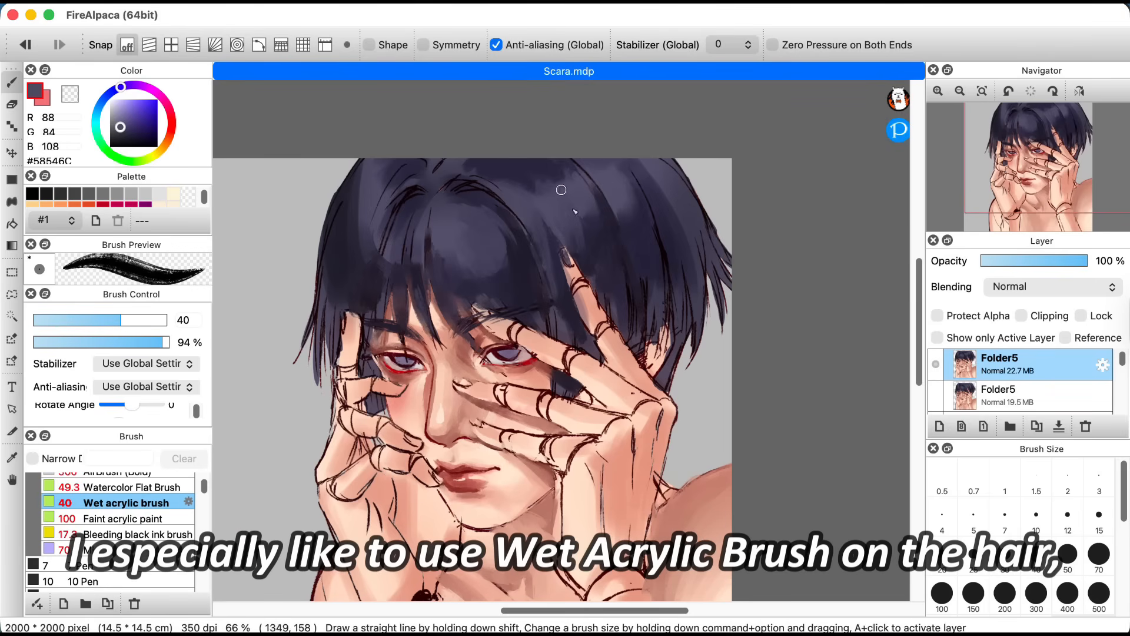
Step: Paint light and shadow across the crown with the Wet acrylic brush at size 100, sampling tones such as #3B3651, #5F5B74 and #2A273E
alt+click(524, 173)
key(bracketright)
key(bracketright)
key(bracketright)
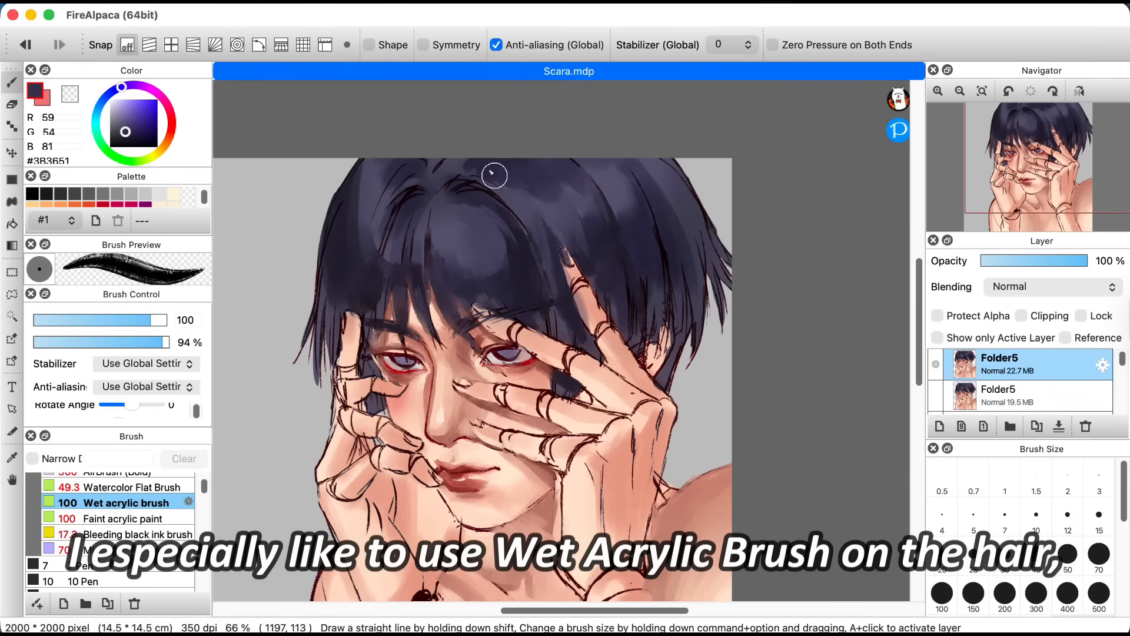
alt+click(636, 186)
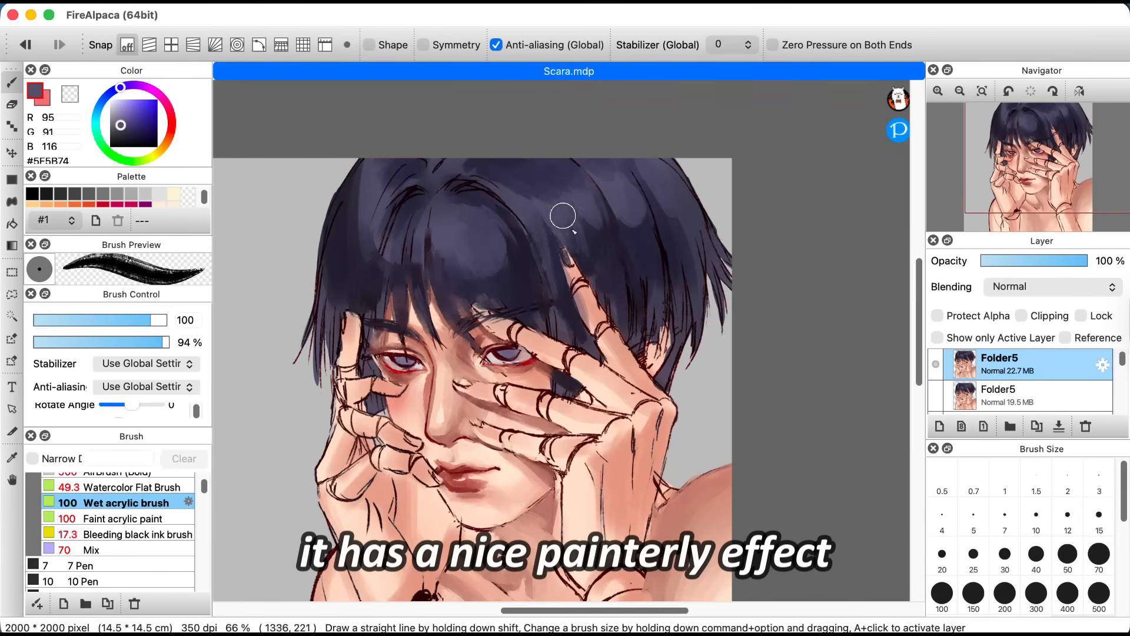
alt+click(658, 186)
alt+click(595, 195)
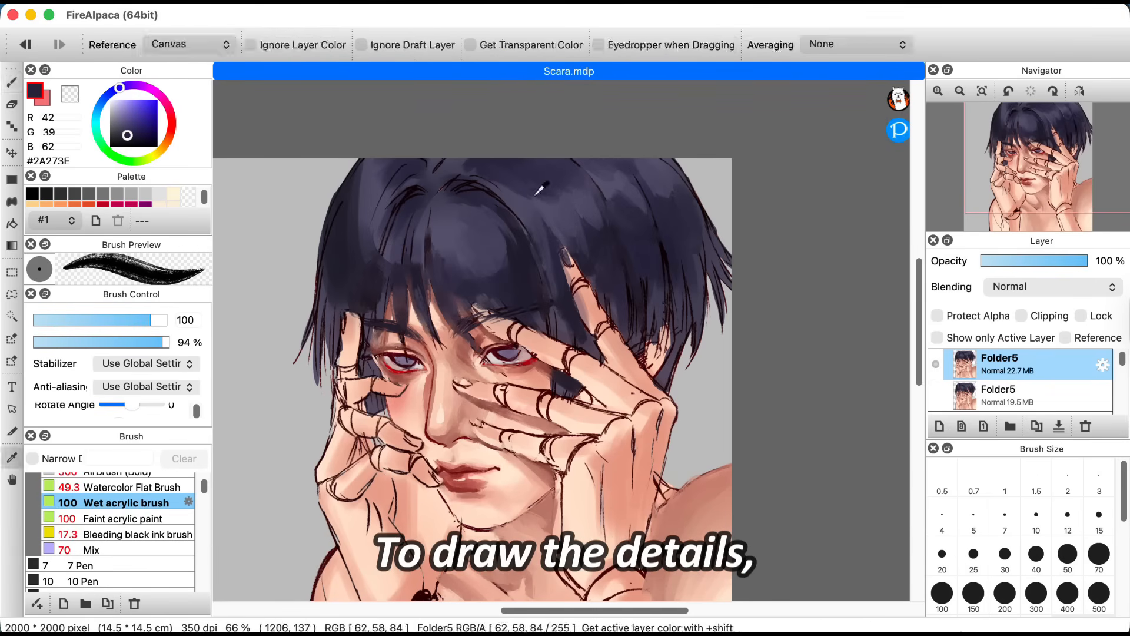
key(bracketleft)
key(bracketleft)
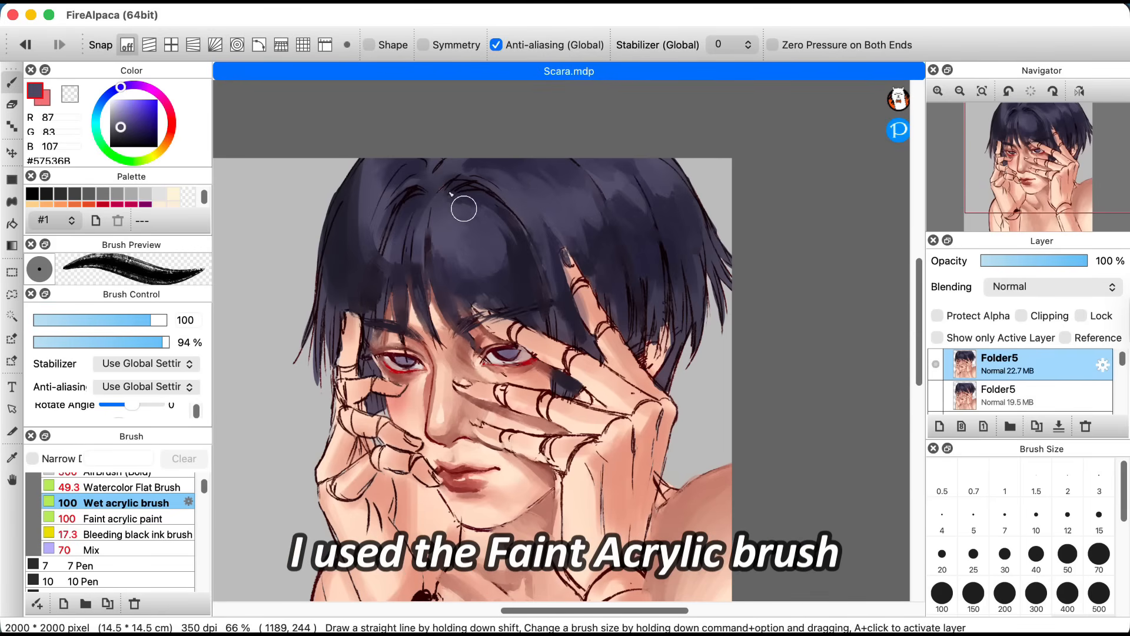
alt+click(448, 191)
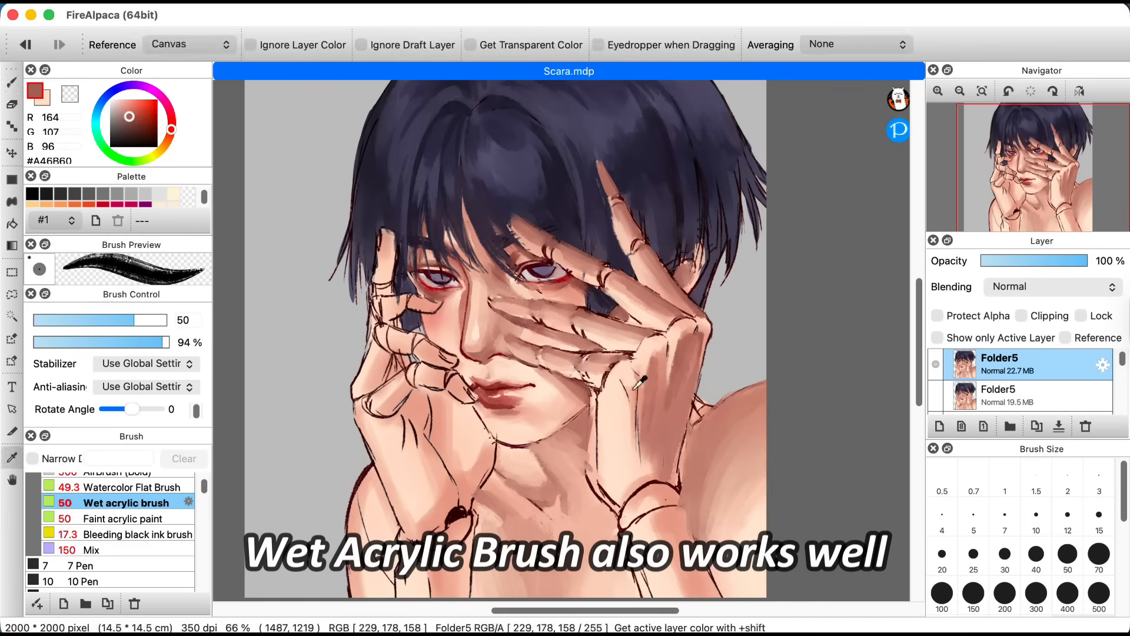
Step: Shade the lower palm and wrist joint of the hand crossing the face with the Wet acrylic brush, sampling skin tones
alt+click(650, 456)
key(bracketleft)
key(bracketleft)
alt+click(628, 421)
mouse_move(650, 456)
mouse_down()
mouse_move(629, 420)
mouse_move(645, 477)
mouse_up()
alt+click(647, 446)
Step: Paint the back of the hand and the forearm in #E7B6A1 with the Wet acrylic brush at size 150
drag(920, 354, 919, 385)
drag(677, 392, 708, 460)
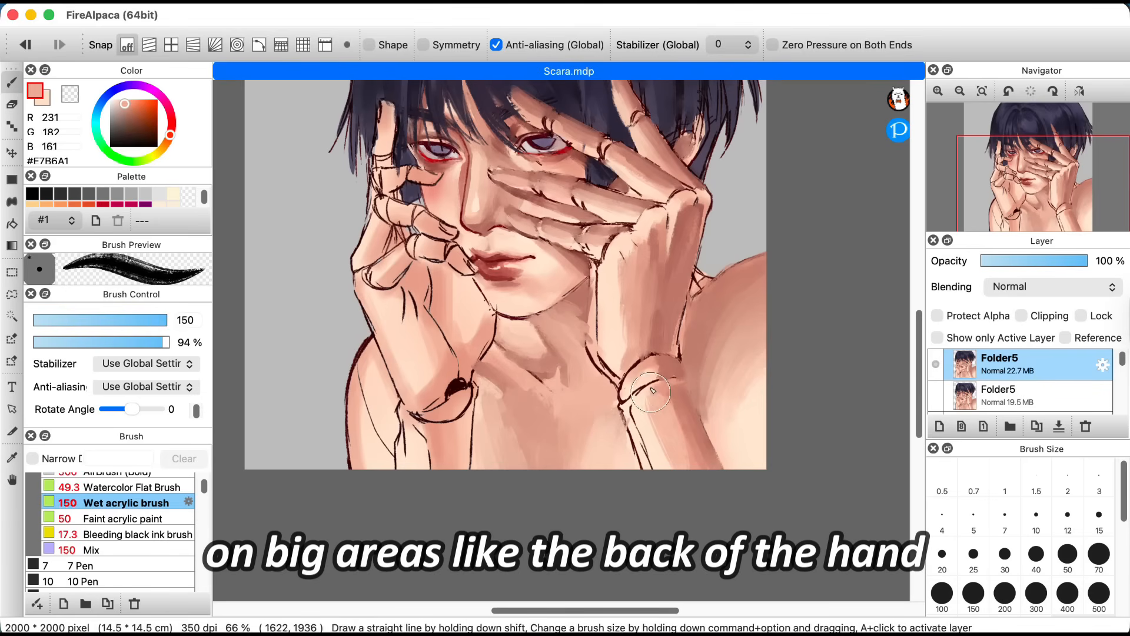
alt+click(621, 265)
scroll(641, 437, up, 3)
key(bracketleft)
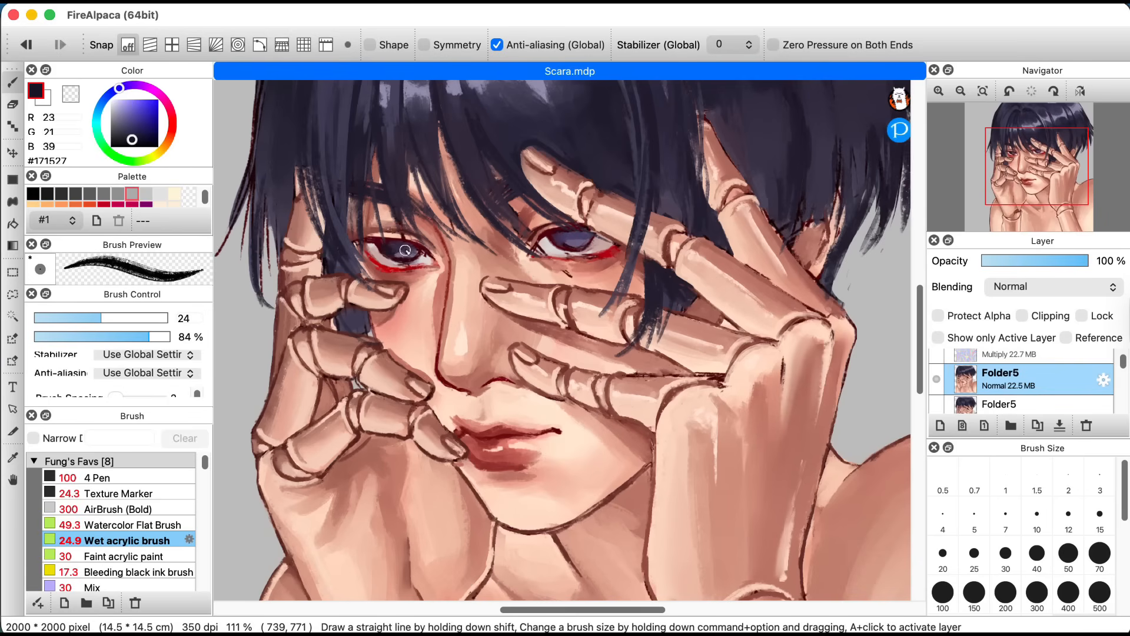
Step: Add pale #DAD6FB highlights to both irises with Faint acrylic paint at size 30
click(127, 556)
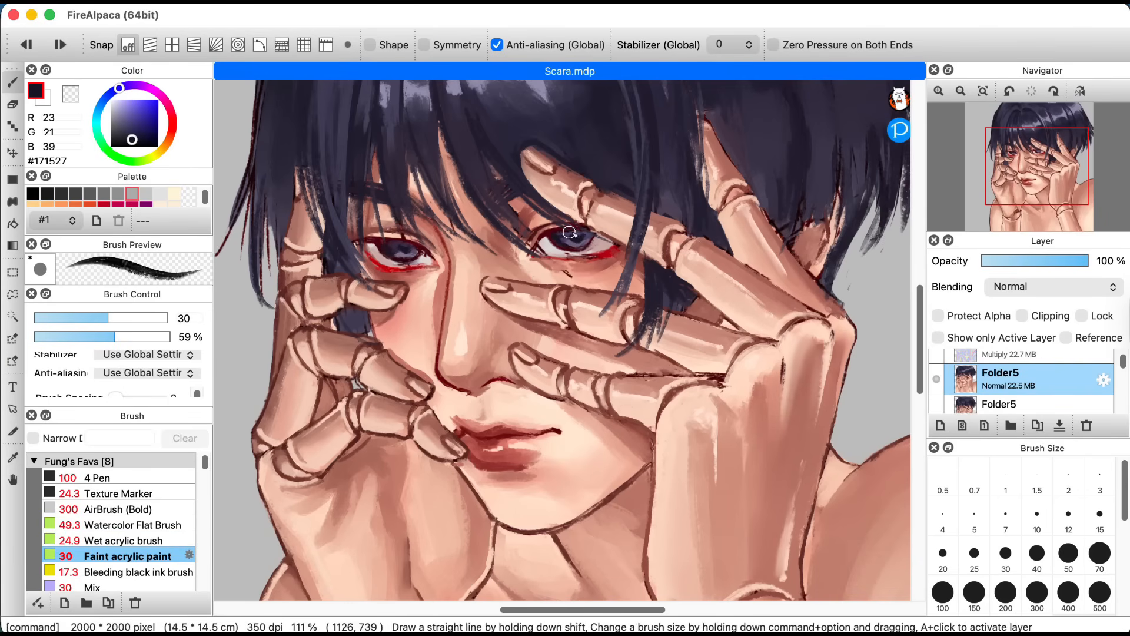
scroll(574, 240, up, 2)
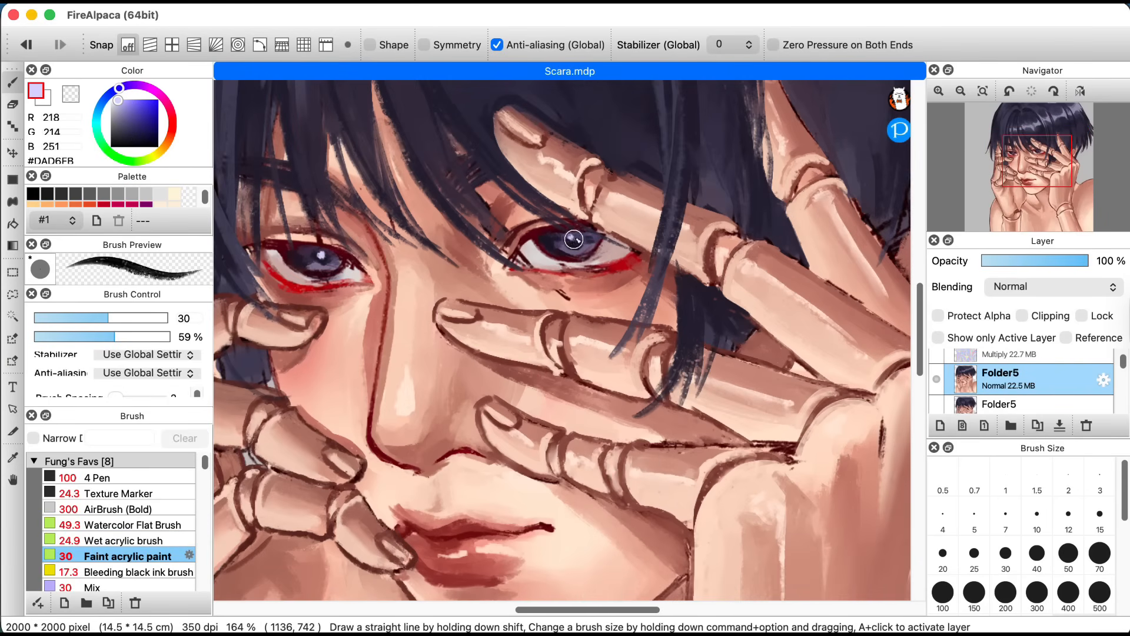
scroll(468, 339, down, 1)
Step: Add a new layer and draw eyelashes around both eyes in dark reds such as #2F0208 with the Bleeding black ink brush at size 15
alt+click(284, 263)
key(super+shift+n)
drag(283, 262, 352, 273)
key(super+z)
alt+click(385, 288)
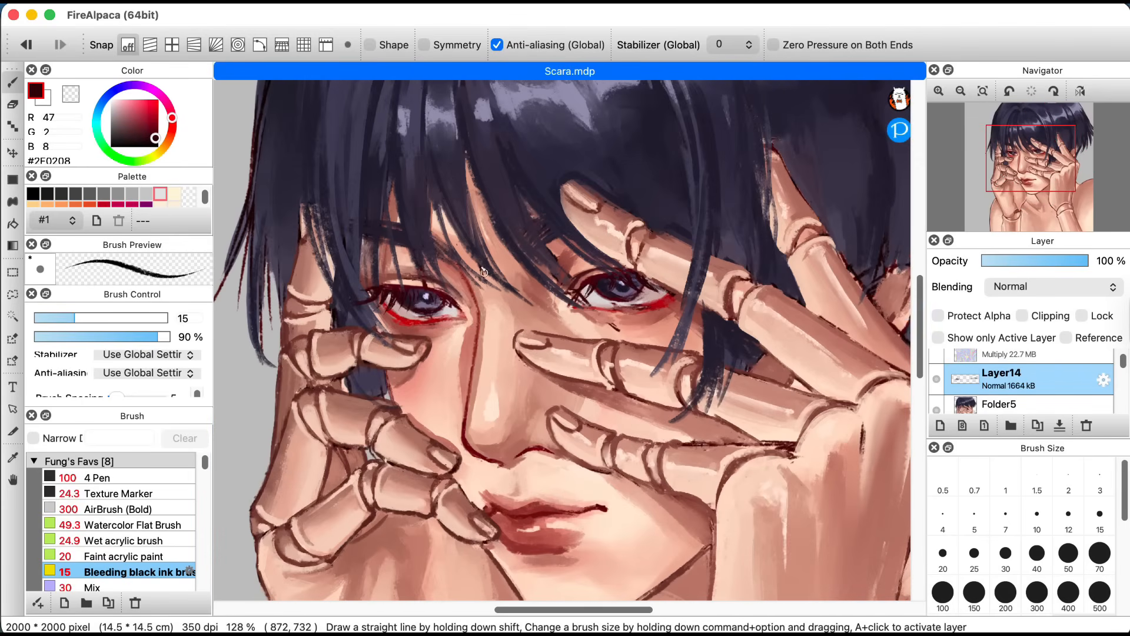
alt+click(394, 321)
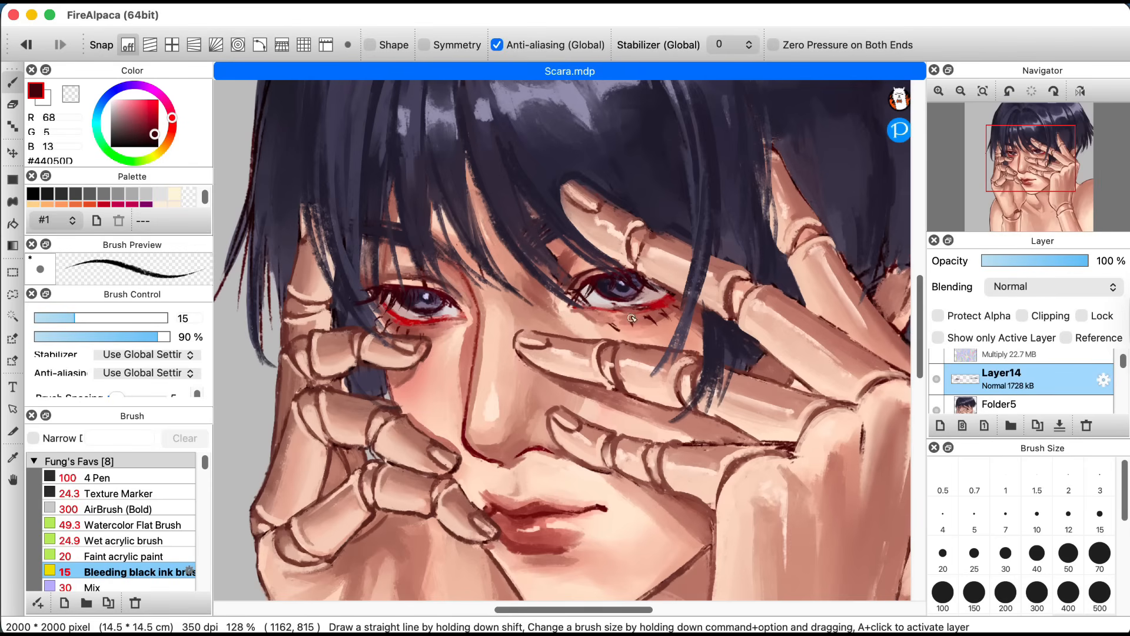
Step: Add another layer and draw loose bangs between the eyes with the Bleeding black ink brush at size 30, touching up with Faint acrylic paint
click(940, 425)
key(])
drag(471, 162, 589, 309)
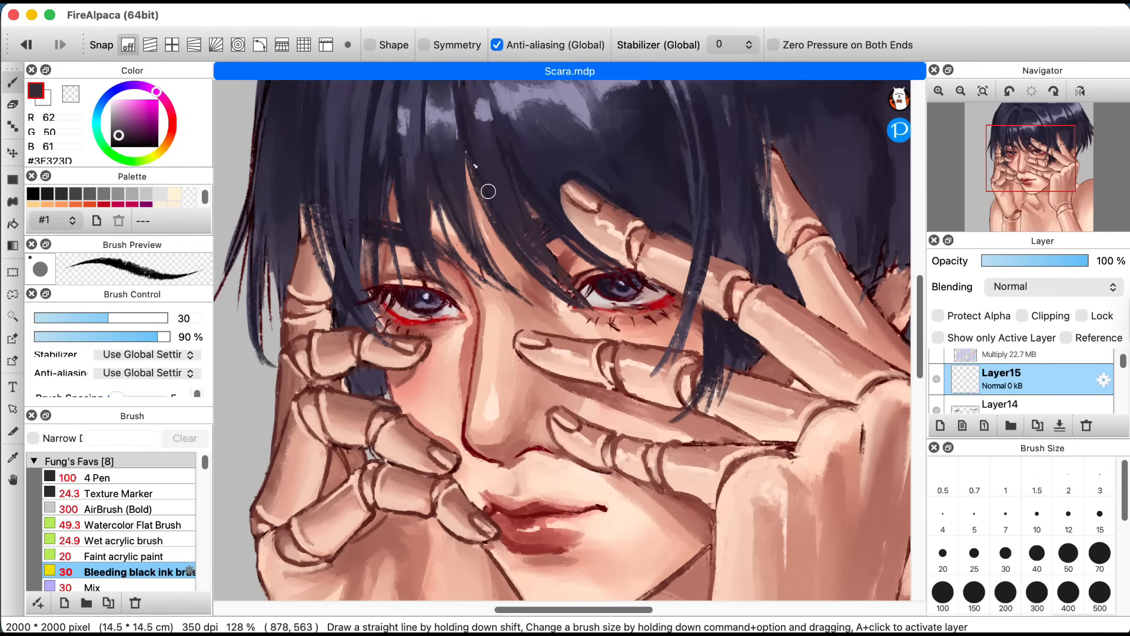
drag(490, 189, 615, 324)
click(127, 556)
alt+click(499, 204)
Step: Paint the loose bangs over the forehead and fingers with the Wet acrylic brush in sampled hair tones such as #504C65
click(128, 540)
drag(498, 178, 532, 237)
drag(534, 174, 576, 233)
drag(618, 147, 650, 213)
scroll(636, 212, up, 2)
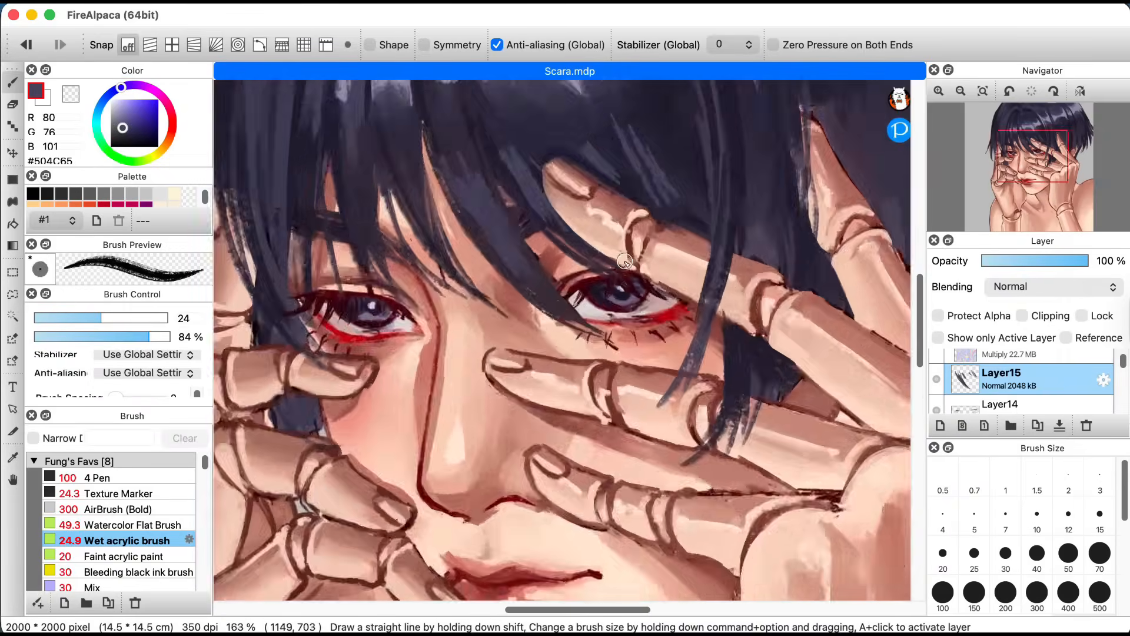
scroll(641, 212, down, 5)
key(])
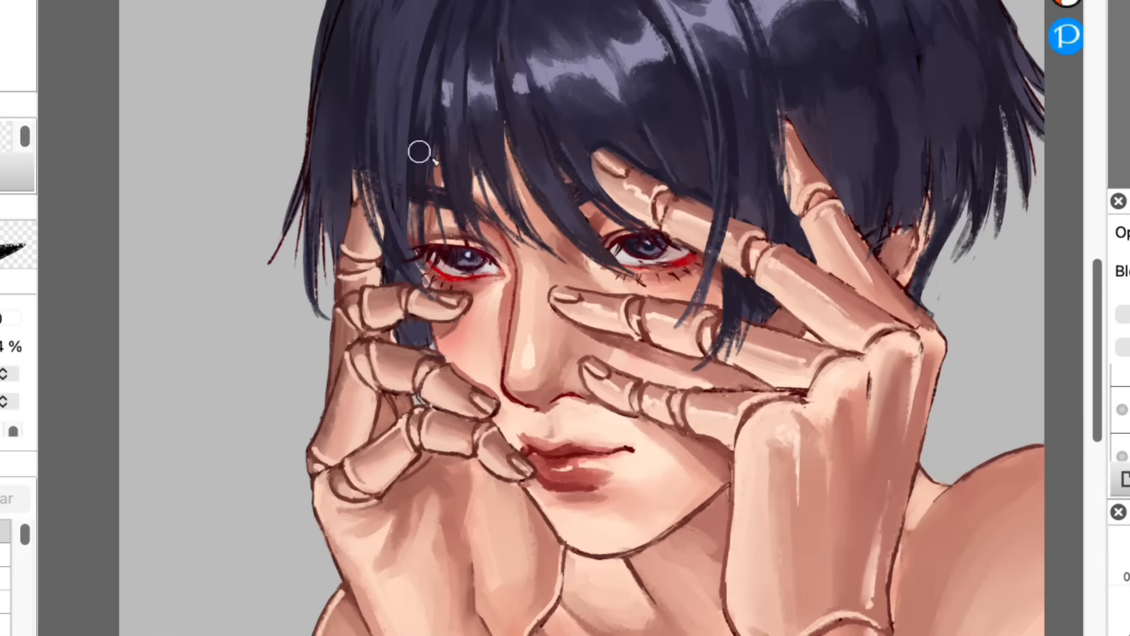
Step: Turn on clipping for the layer and retouch the area around the eye with a smaller brush
click(1022, 316)
scroll(472, 263, up, 3)
alt+click(487, 269)
key([)
key([)
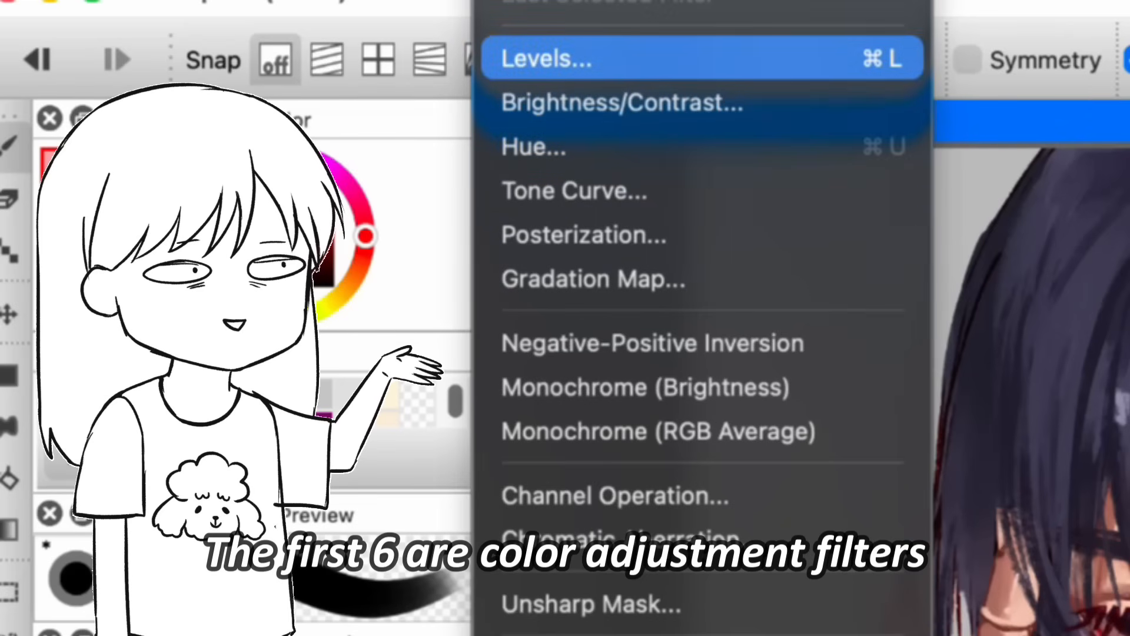
Step: Try the Levels and Brightness/Contrast filters on the portrait's Folder10 layer
click(546, 59)
mouse_move(977, 278)
mouse_down()
mouse_move(987, 278)
mouse_move(965, 278)
mouse_move(990, 278)
mouse_move(971, 278)
mouse_up()
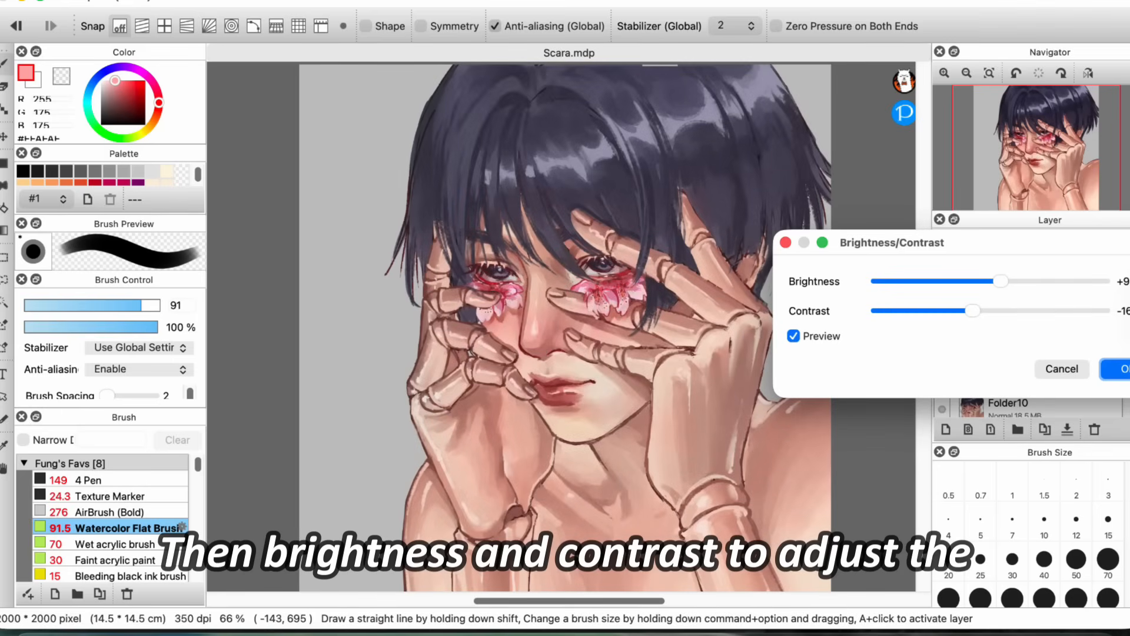
drag(1001, 280, 978, 284)
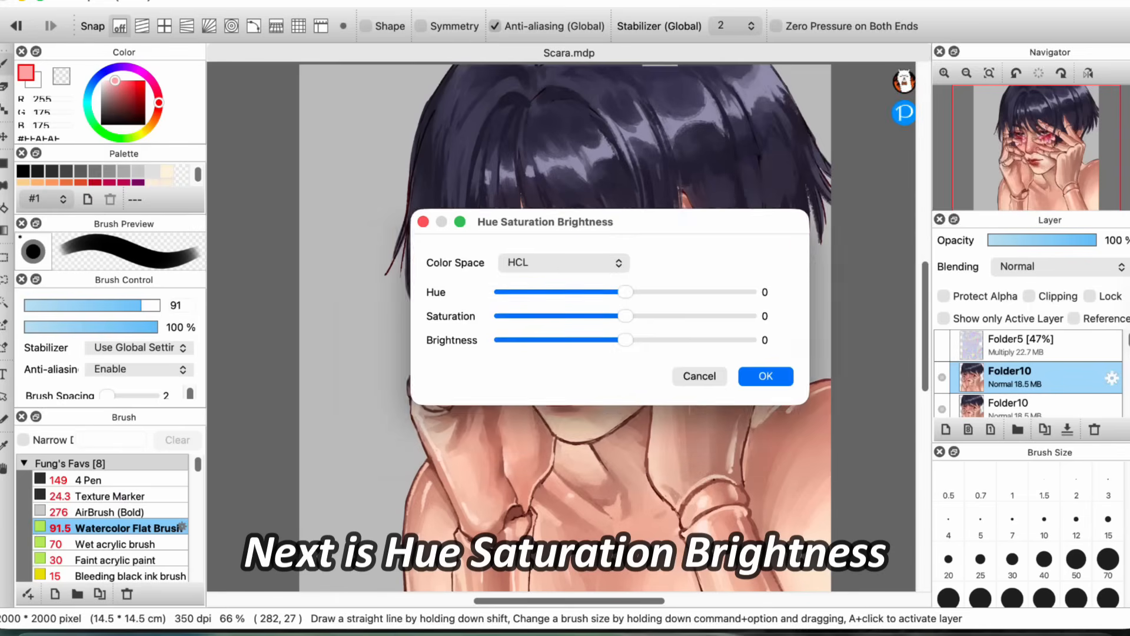
Step: Try the Hue Saturation Brightness filter in HCL with hue +9 and saturation +27, and open the colour space choices
drag(610, 222, 809, 78)
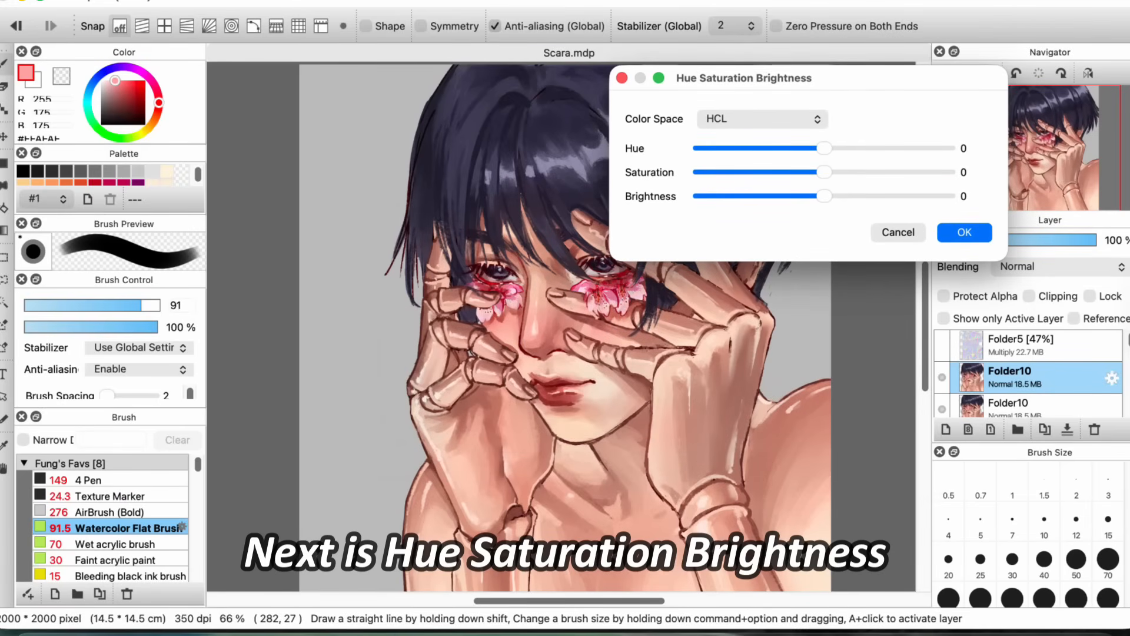
drag(824, 148, 718, 148)
drag(791, 183, 875, 200)
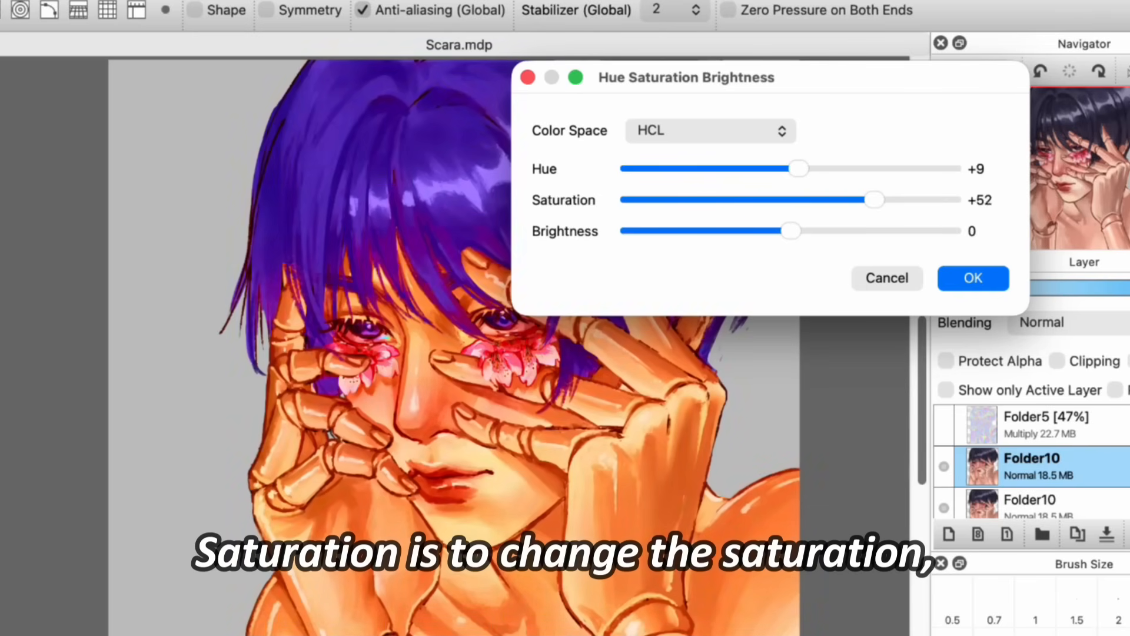
drag(797, 200, 791, 230)
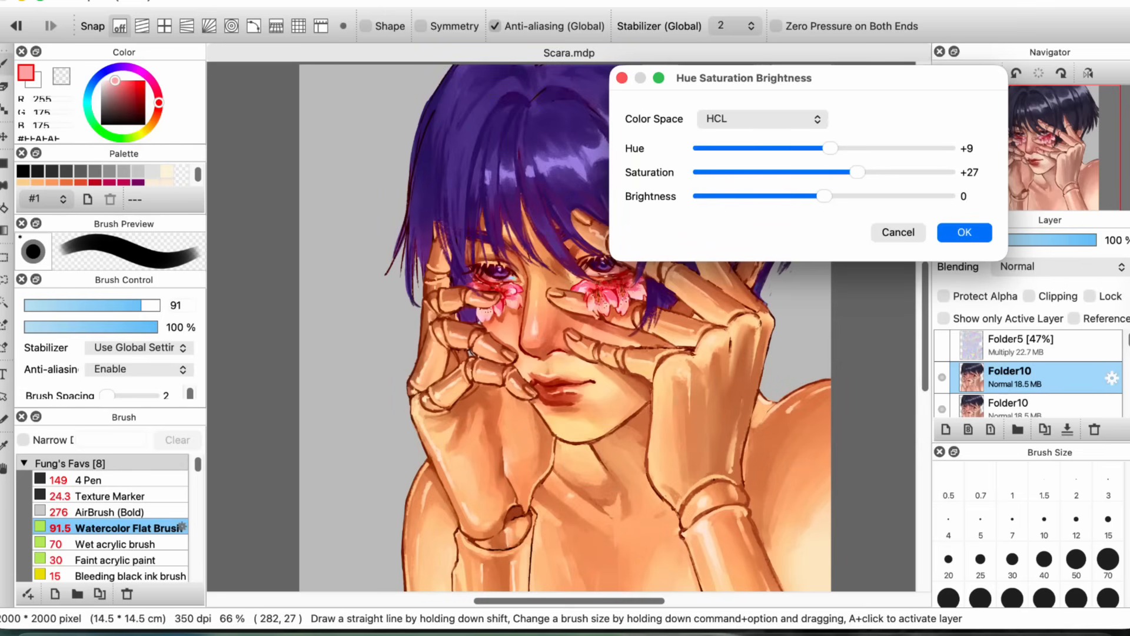
click(762, 119)
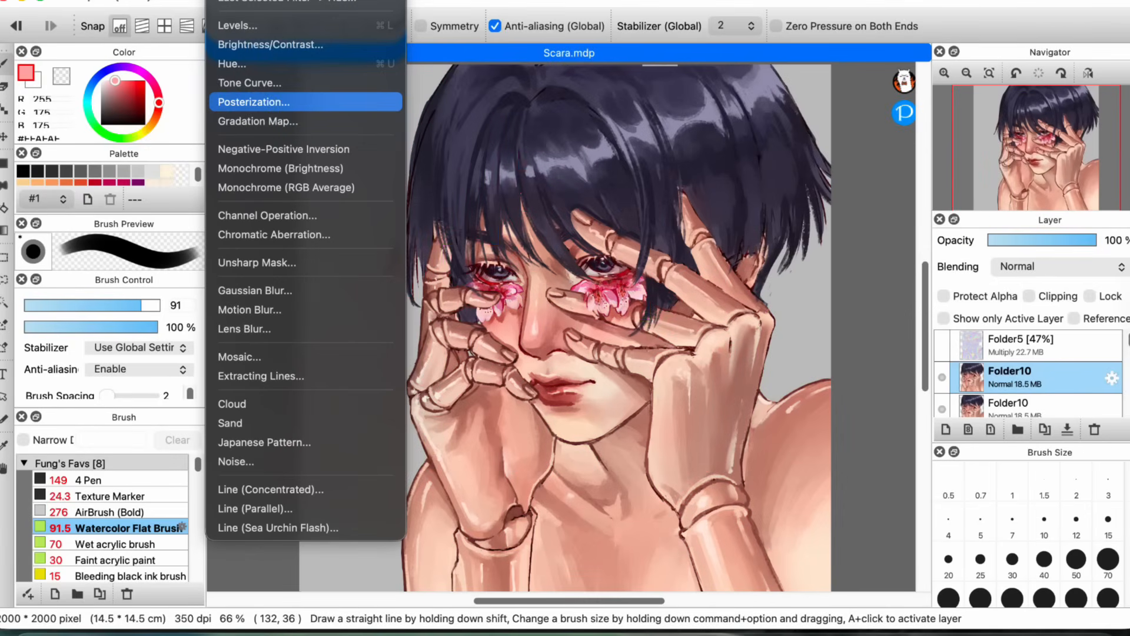
Step: Apply a random zigzag Tone Curve to the upper Folder10 layer and set it to Color blending at 21% opacity
click(277, 81)
drag(566, 193, 923, 75)
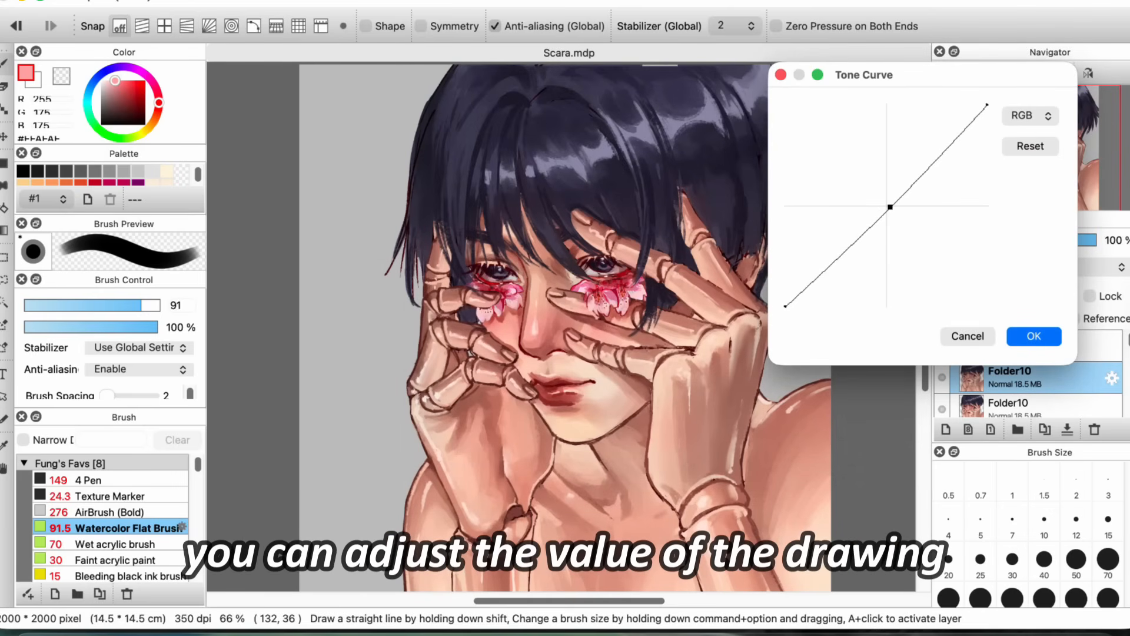
drag(836, 258, 836, 269)
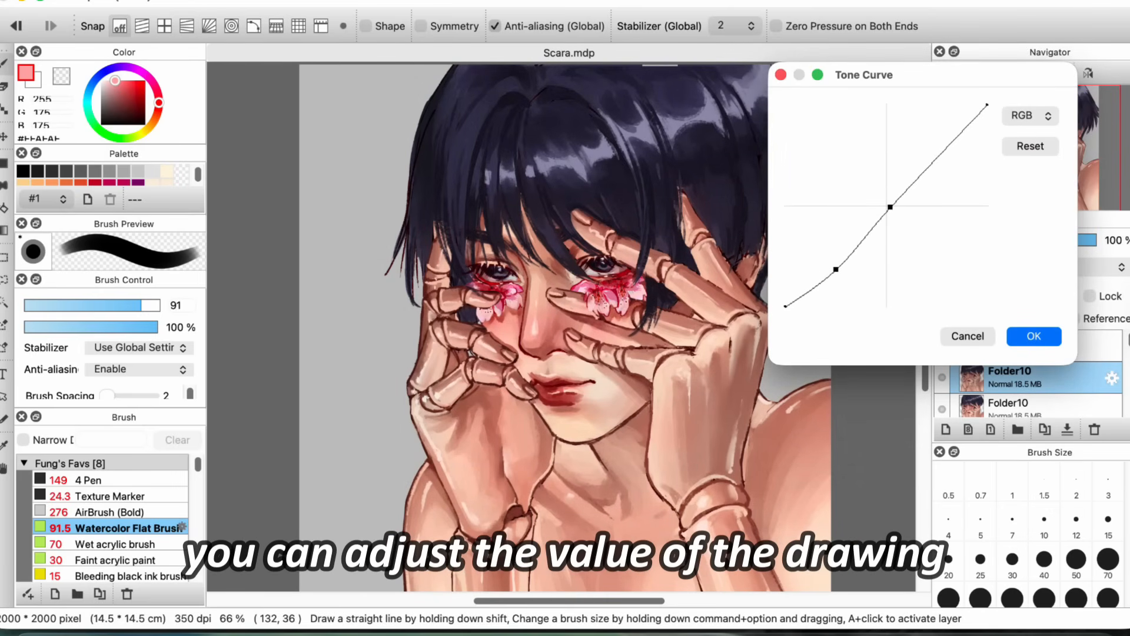
drag(889, 206, 883, 199)
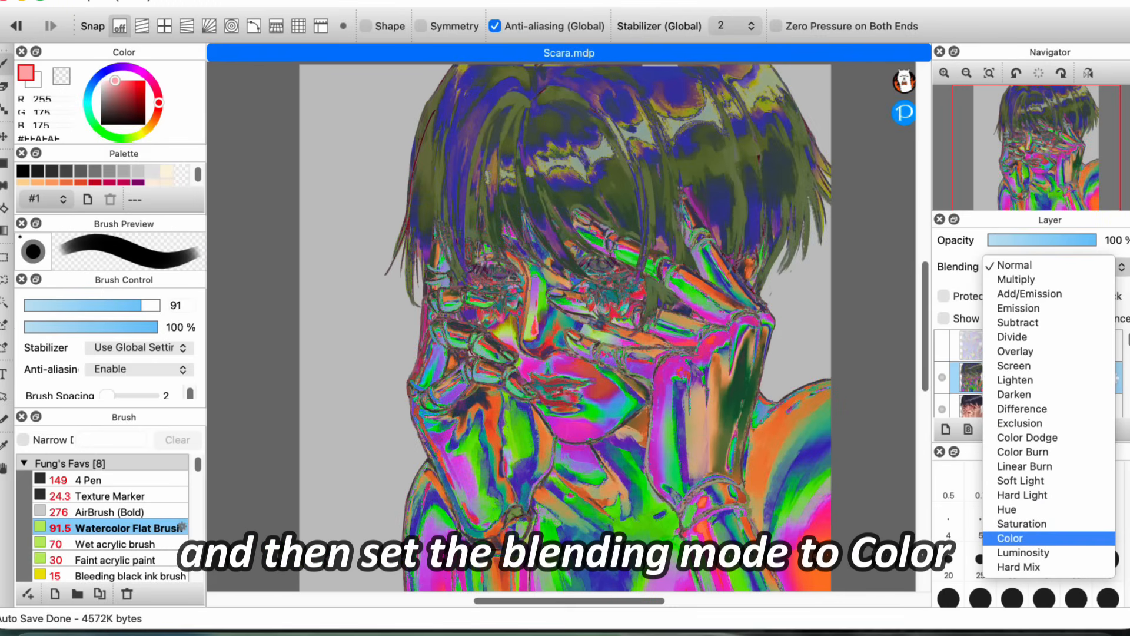
click(1010, 538)
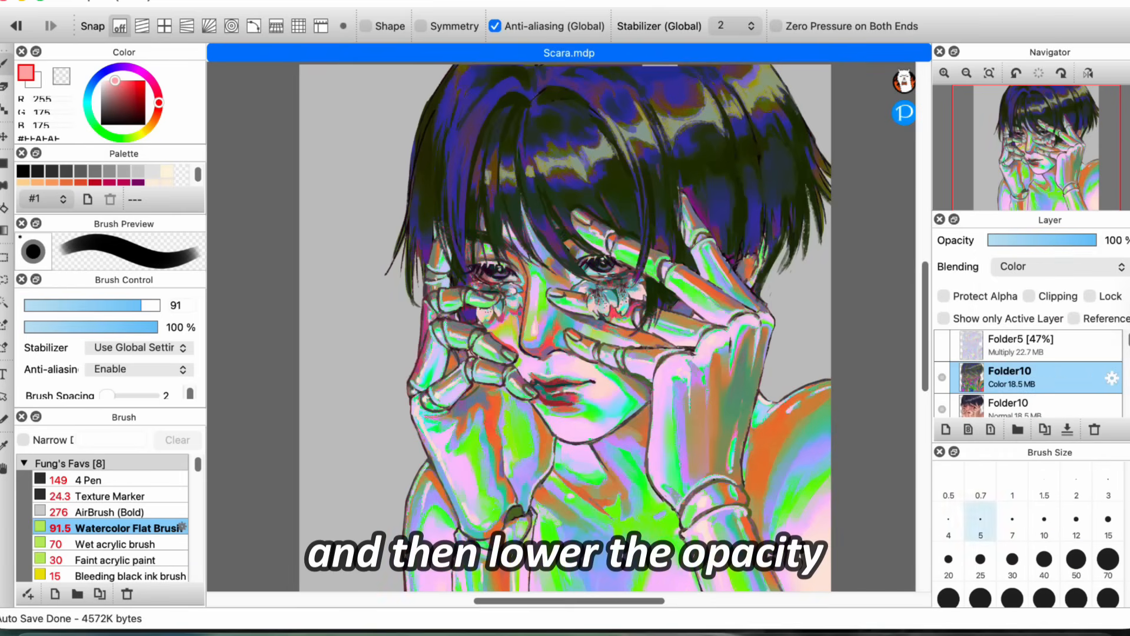
click(1039, 240)
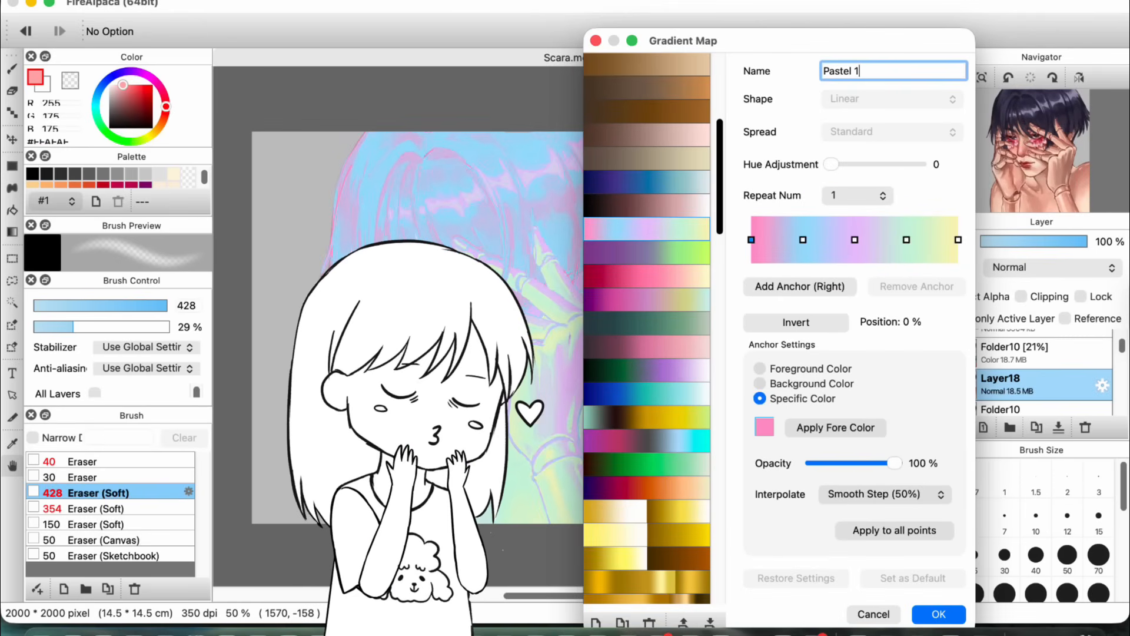
Step: Browse the Gradient Map presets on Layer18, preview several including Lollipop, and shift the Lollipop gradient's hue
scroll(647, 328, down, 5)
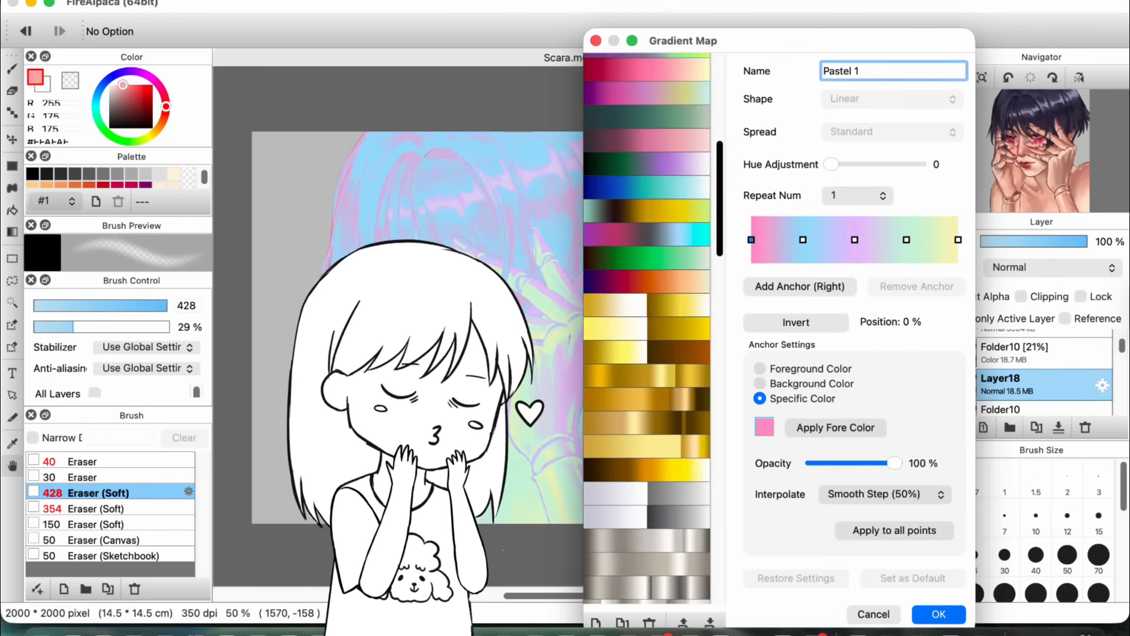
scroll(648, 328, down, 10)
scroll(647, 328, up, 15)
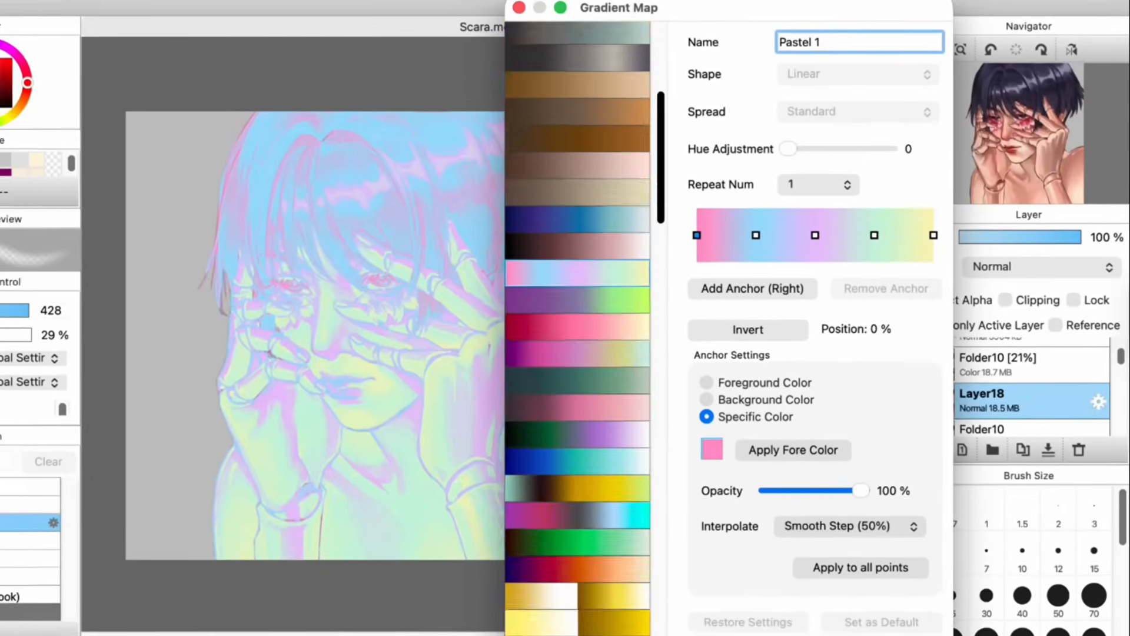
scroll(547, 329, up, 10)
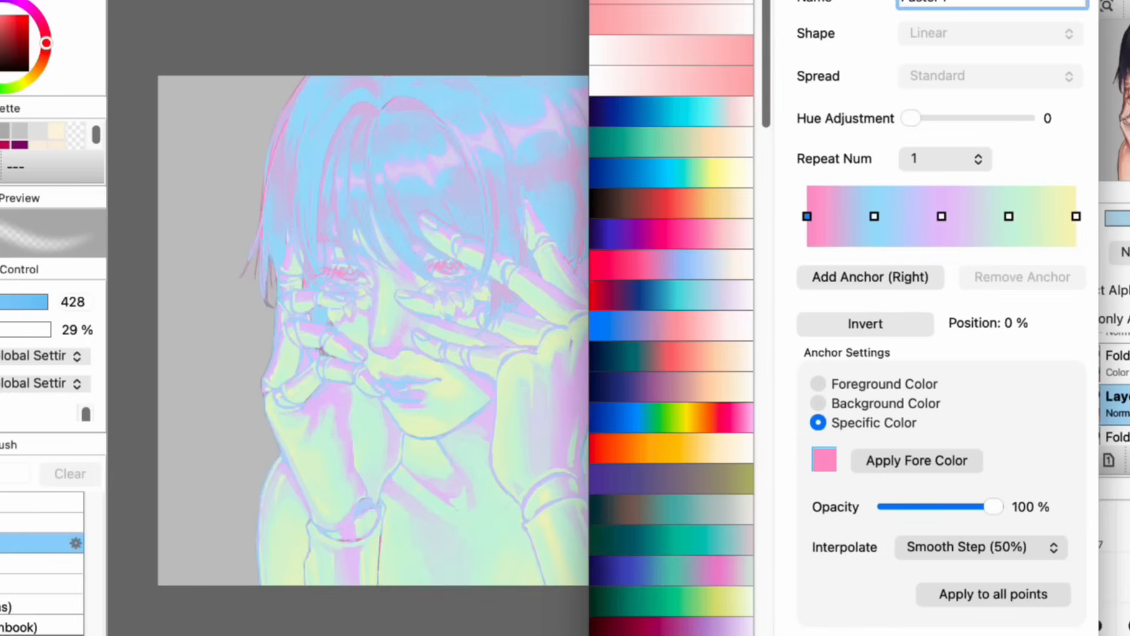
click(406, 174)
click(405, 244)
click(405, 279)
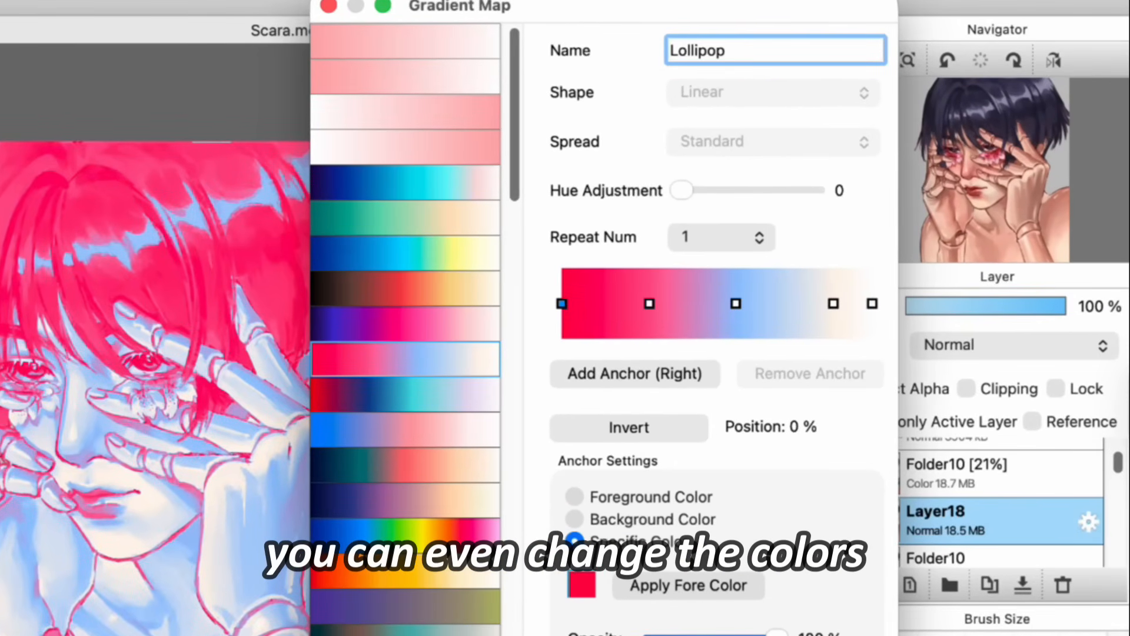
drag(682, 190, 791, 190)
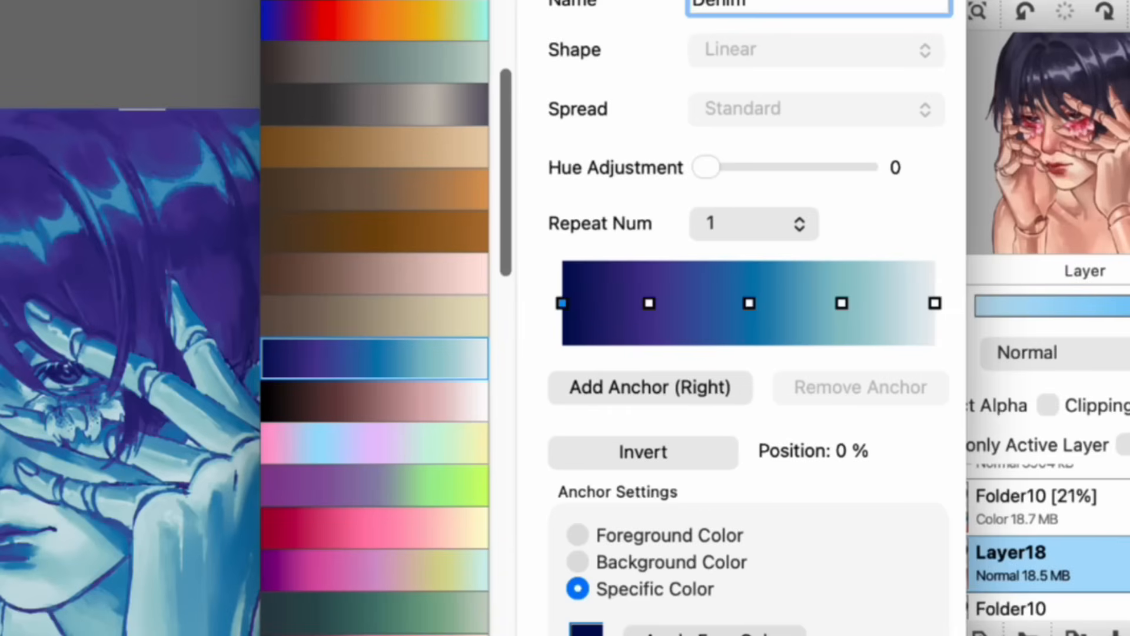
Step: Try different repeat counts, including 5 and 3, for the Denim gradient map on Layer18 and apply the repeated map
click(754, 224)
click(732, 367)
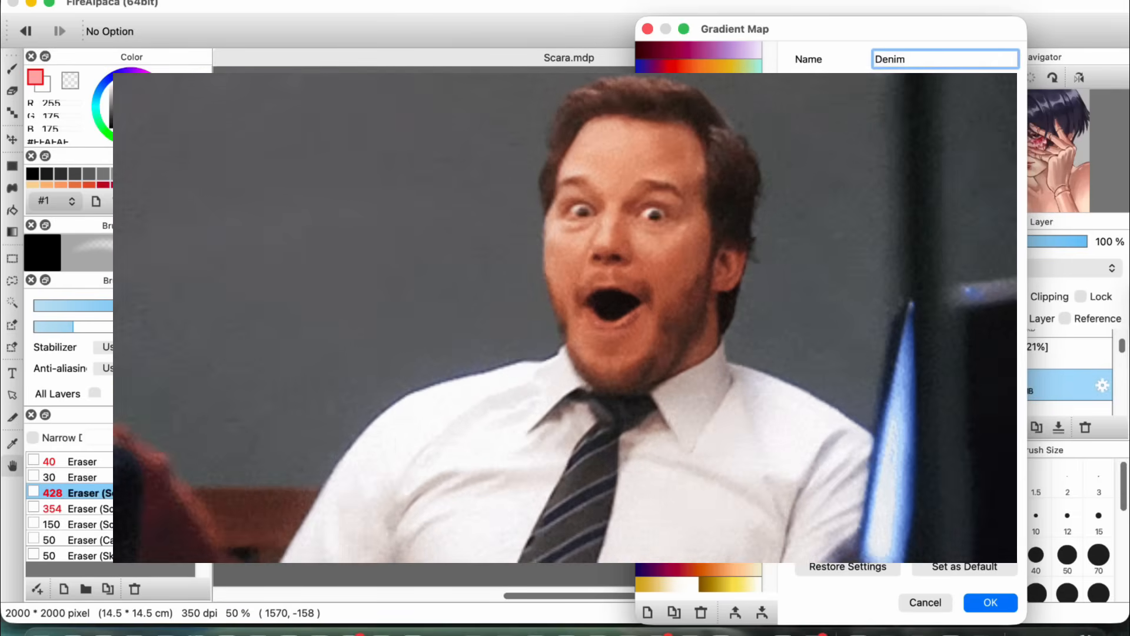
click(904, 183)
click(895, 168)
click(904, 183)
click(898, 126)
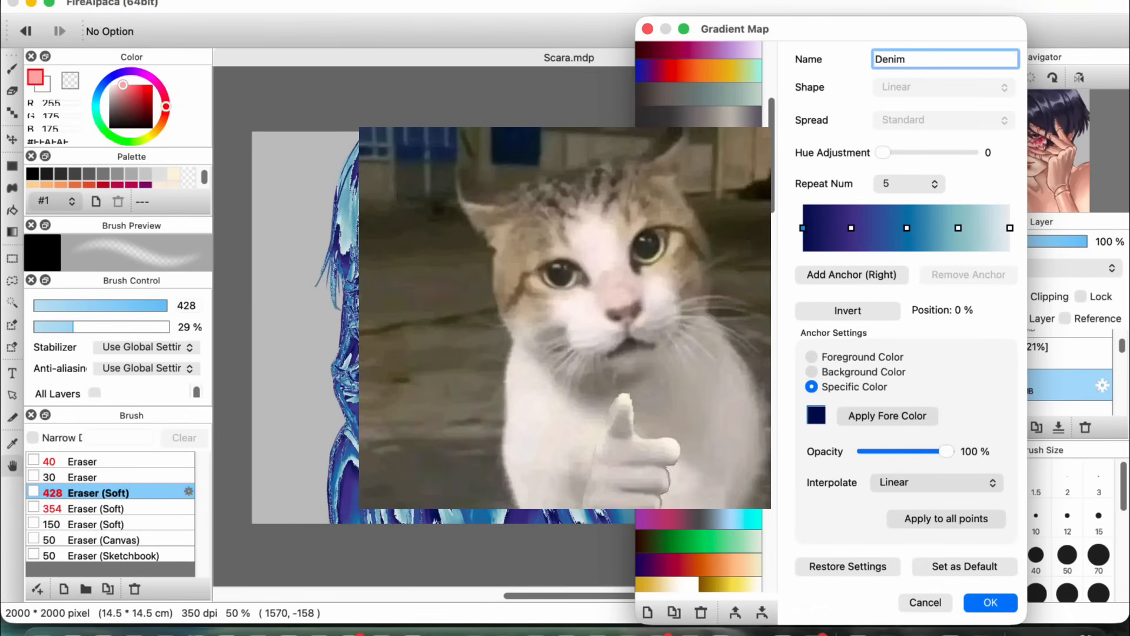
click(909, 183)
click(877, 169)
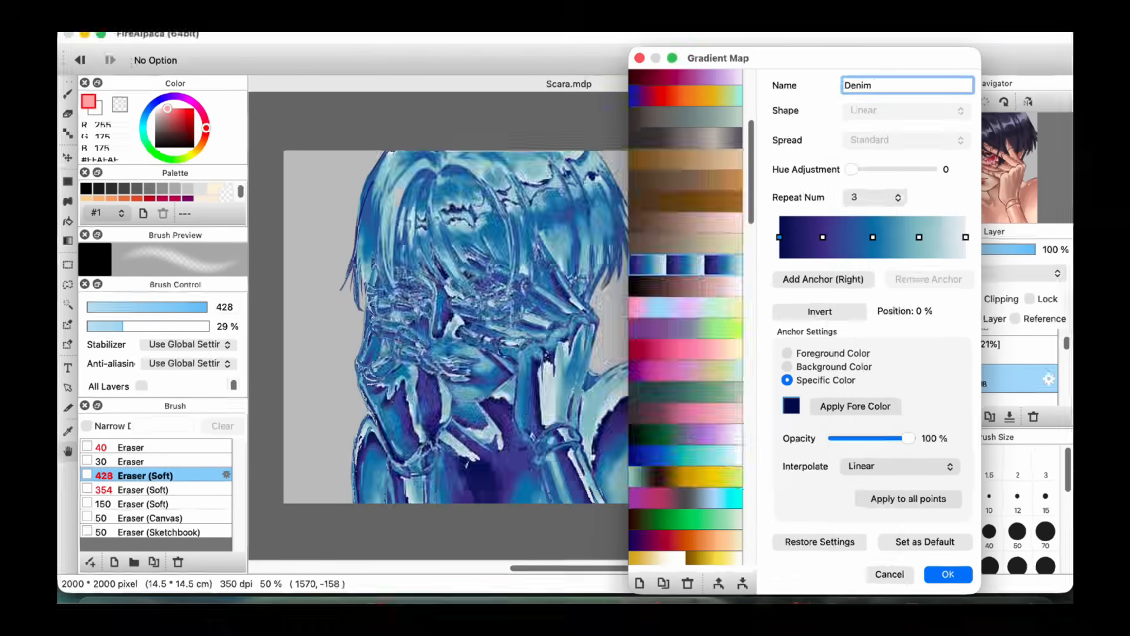
click(909, 183)
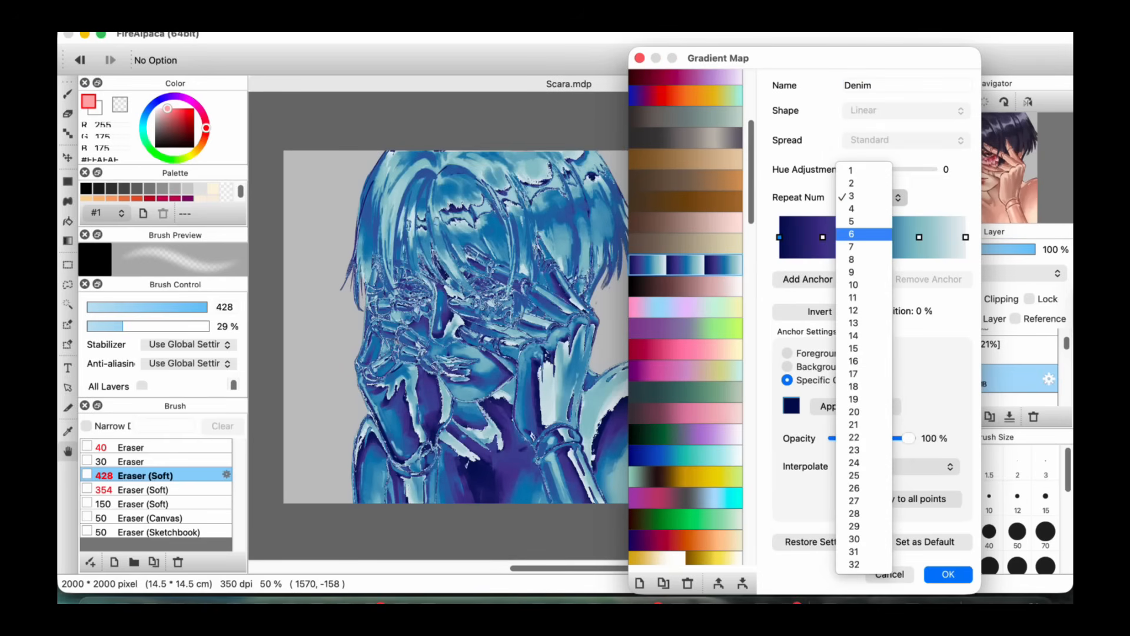
click(851, 222)
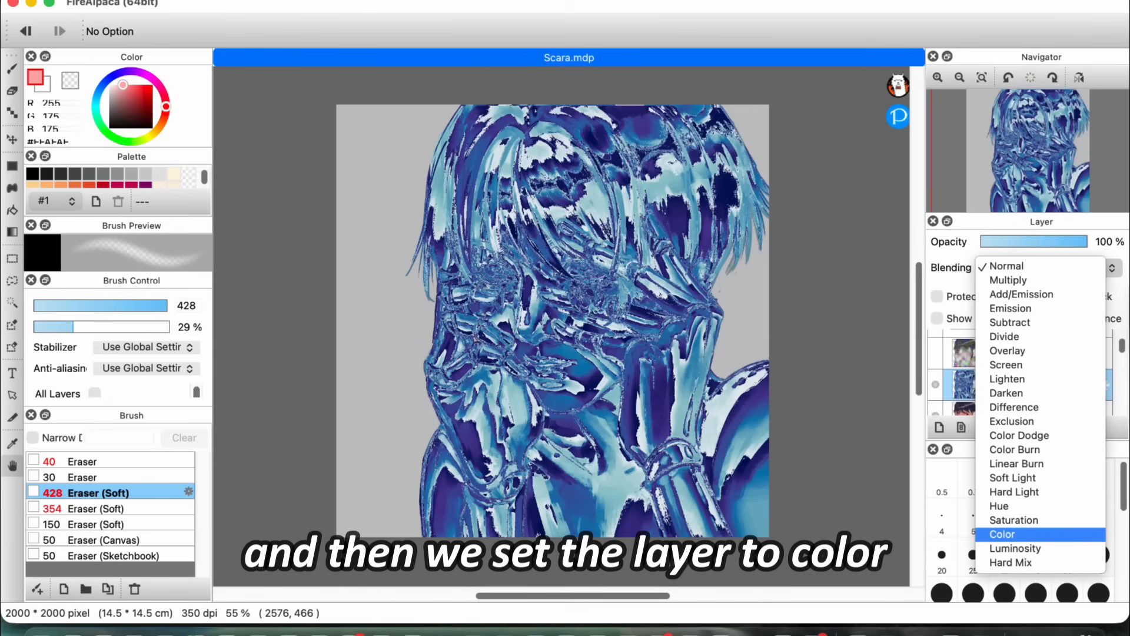
Step: Set Layer18 to Color blending and the gradient-mapped Folder10 layer to Soft Light
click(1003, 534)
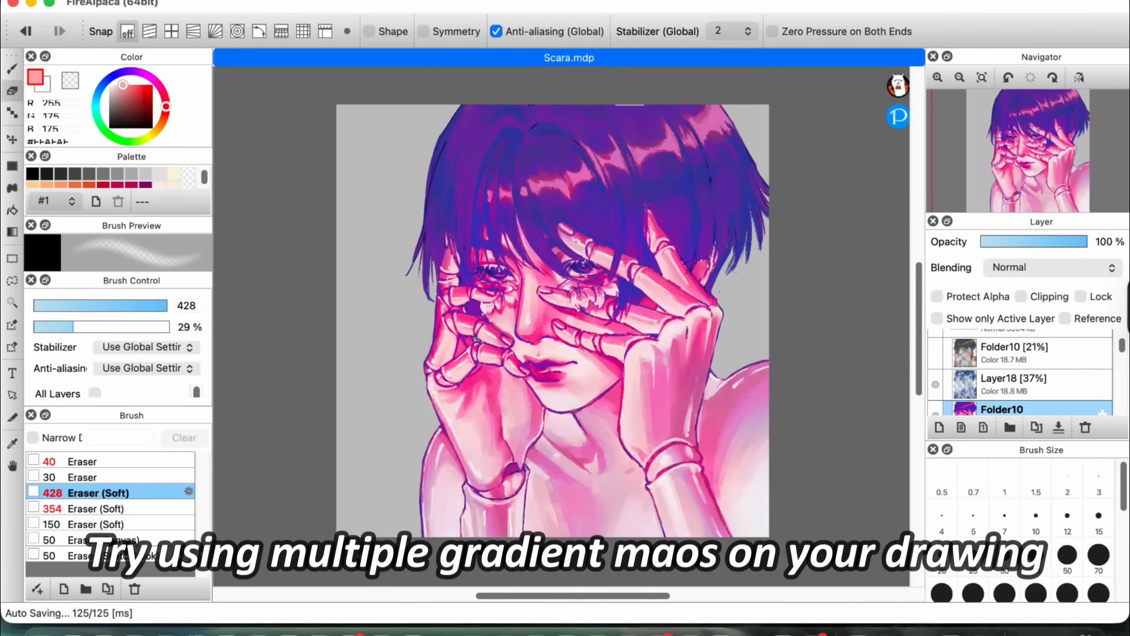
click(1053, 267)
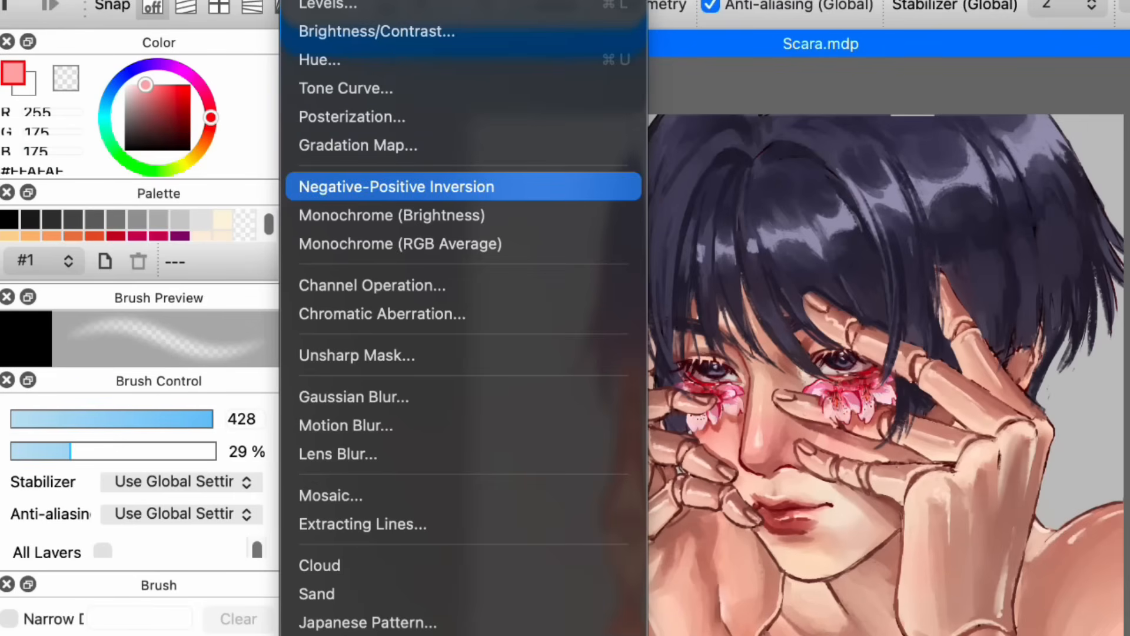
Step: Try the Negative-Positive Inversion, Monochrome (RGB Average) and Channel Operation filters on the Folder10 portrait layer
click(397, 187)
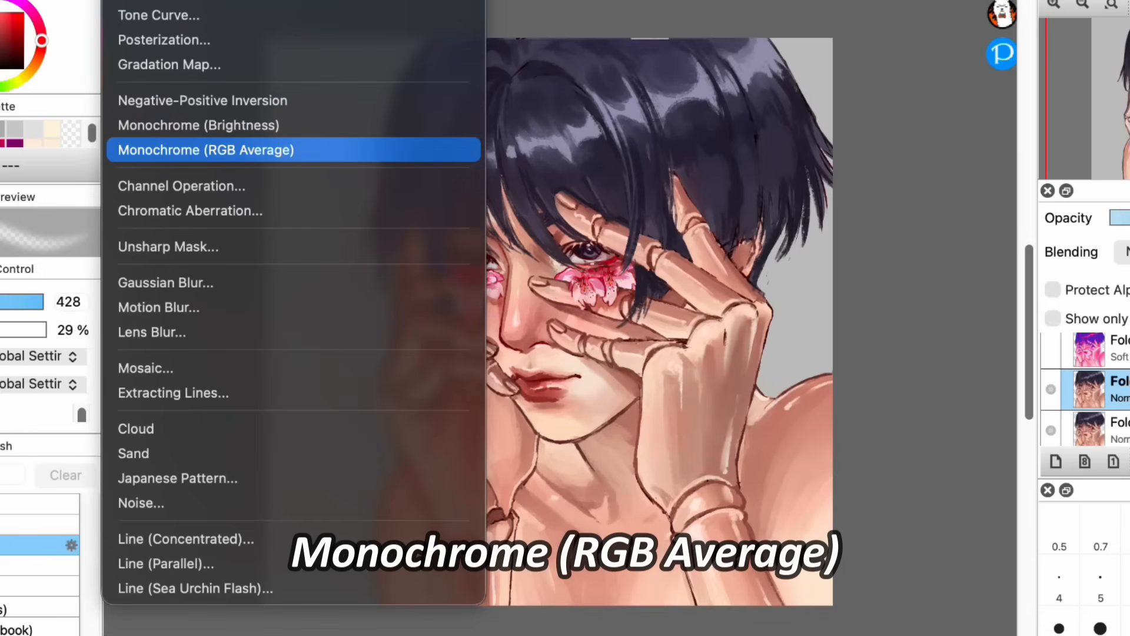
click(206, 149)
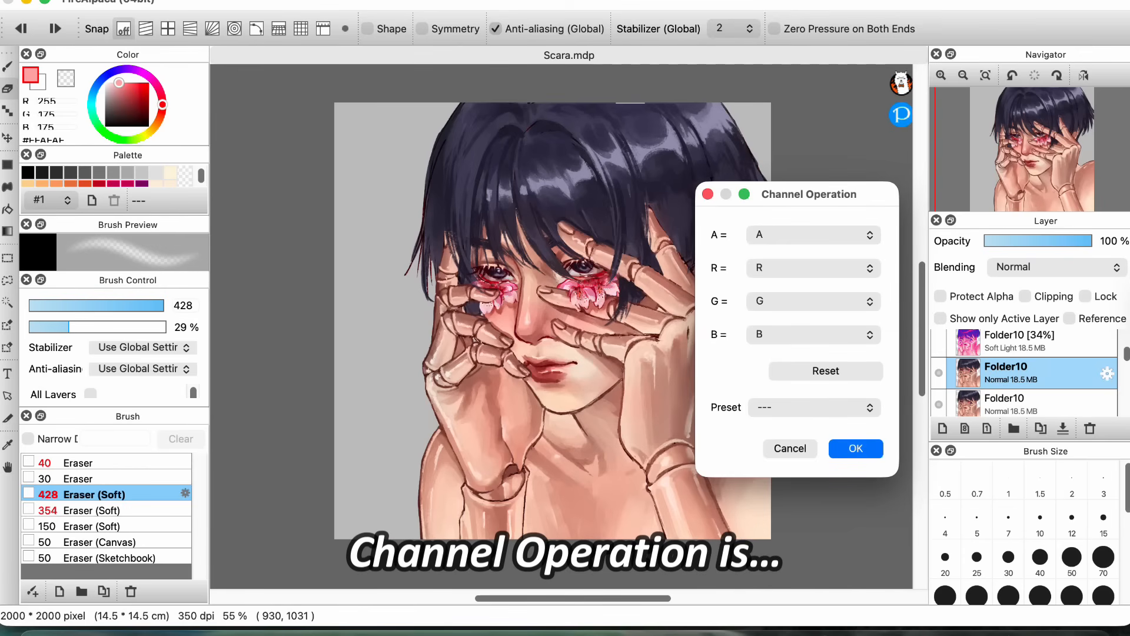
click(814, 235)
click(766, 276)
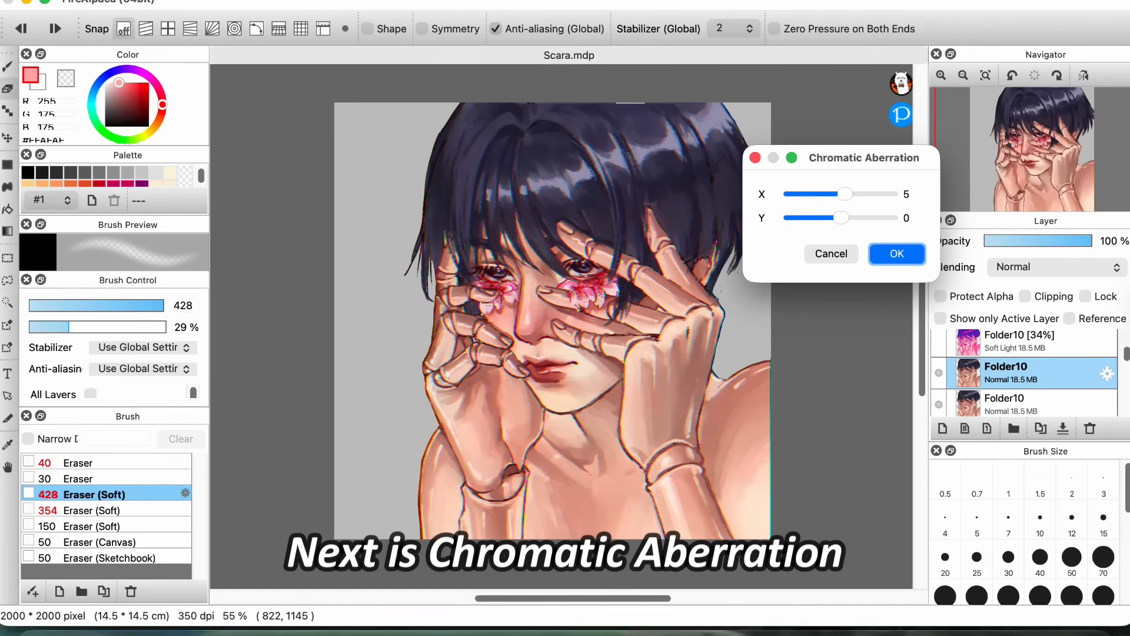
Step: Try Chromatic Aberration with X at 37, followed by the Gaussian Blur and Lens Blur filters, on the Folder10 portrait
drag(846, 195, 870, 194)
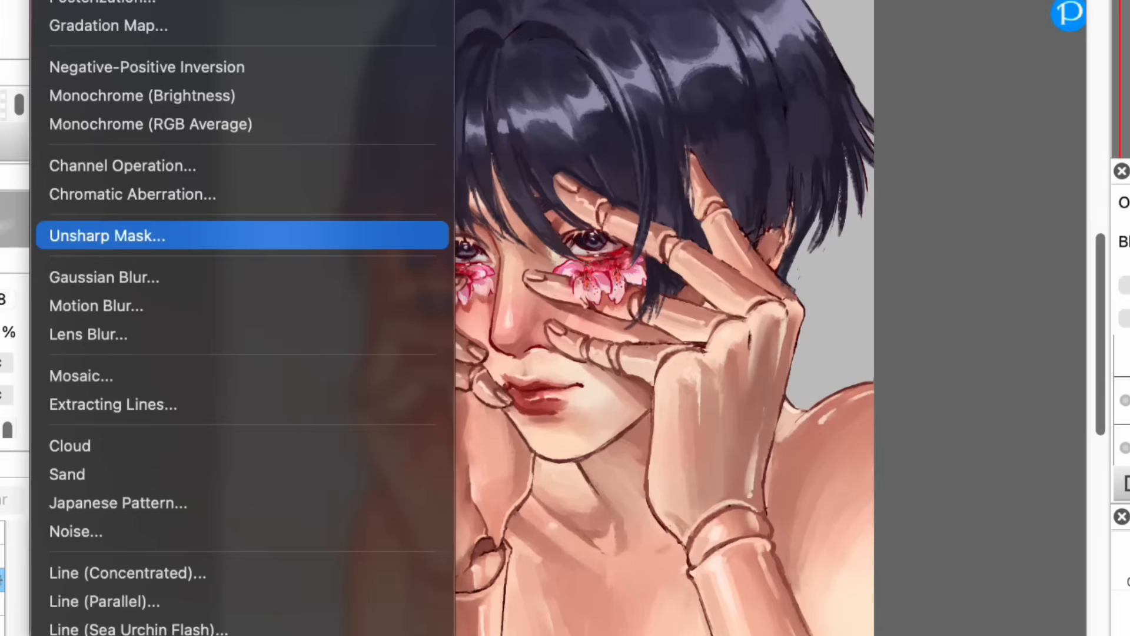
click(100, 232)
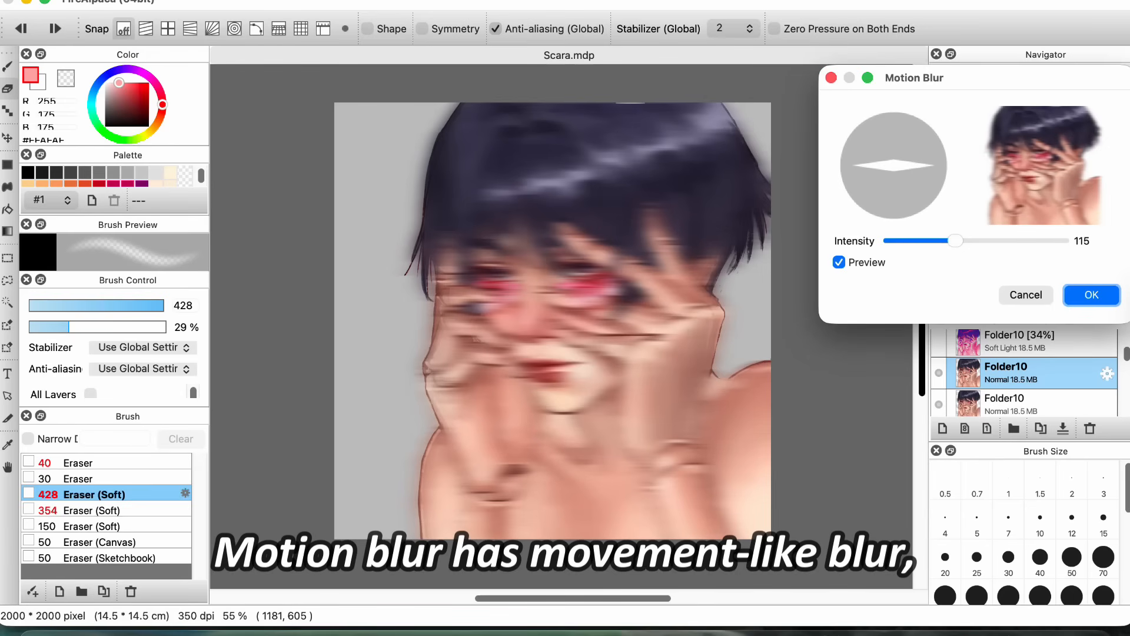
click(926, 142)
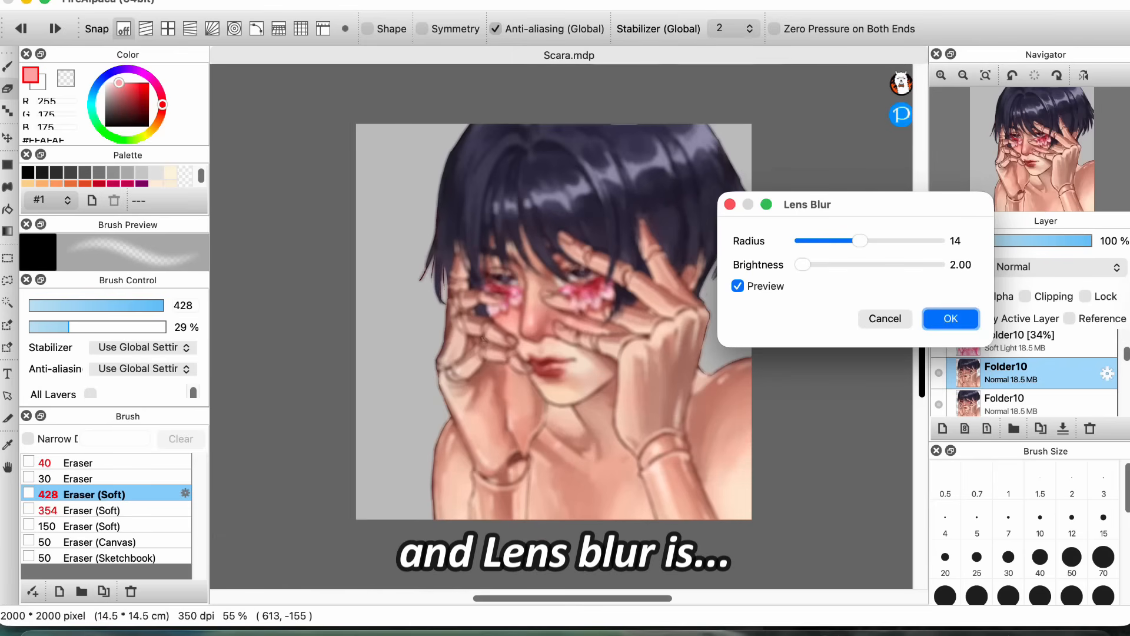
drag(861, 240, 874, 241)
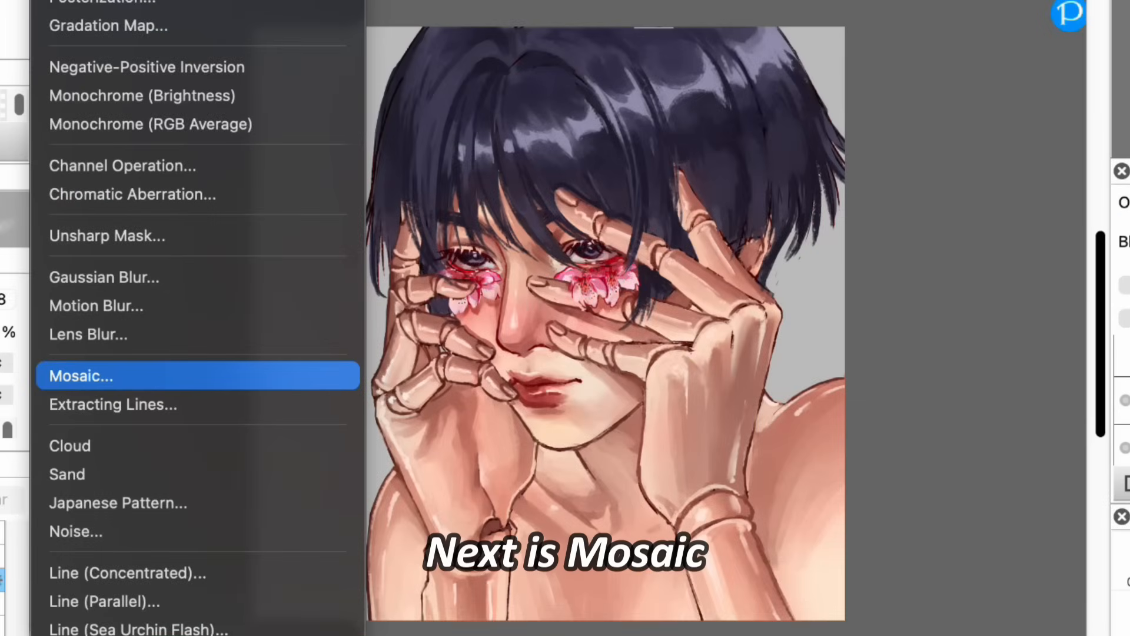
Step: Try the Mosaic filter with a size above 16 and shift the input midpoint in Extracting Lines on the Folder10 portrait
click(199, 376)
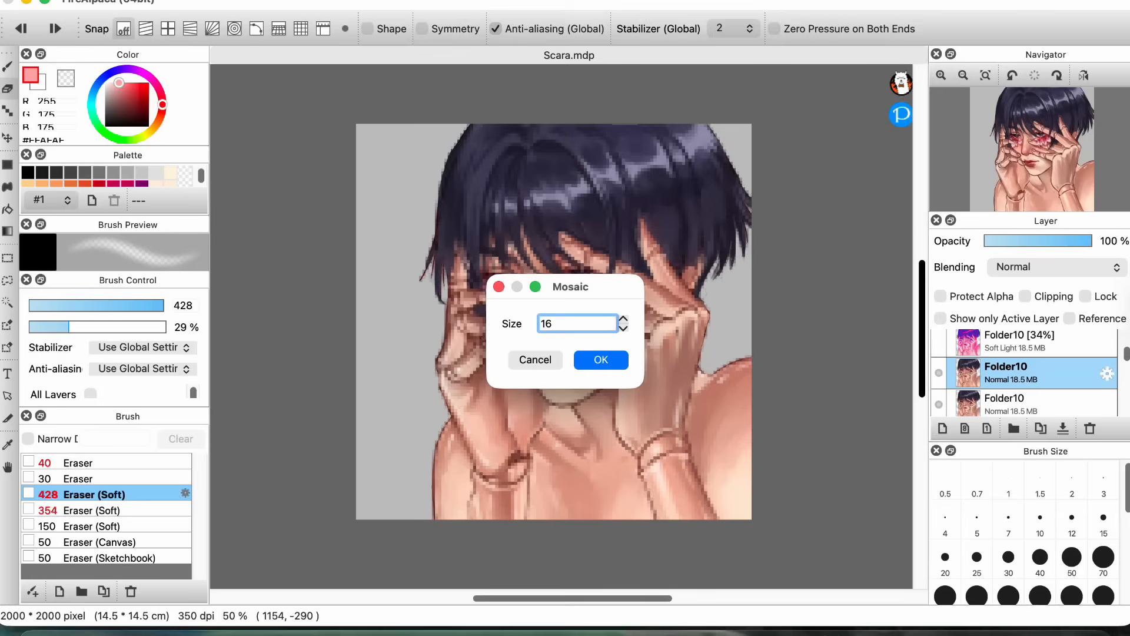
drag(568, 286, 782, 201)
key(Up)
key(Up)
key(Up)
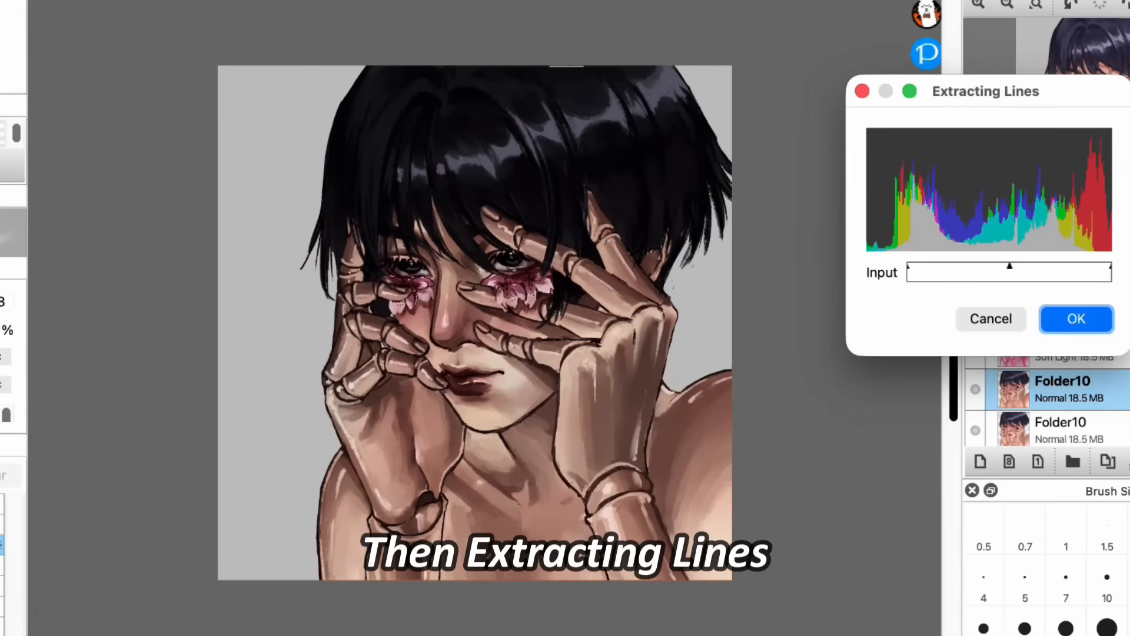
drag(1011, 267, 992, 267)
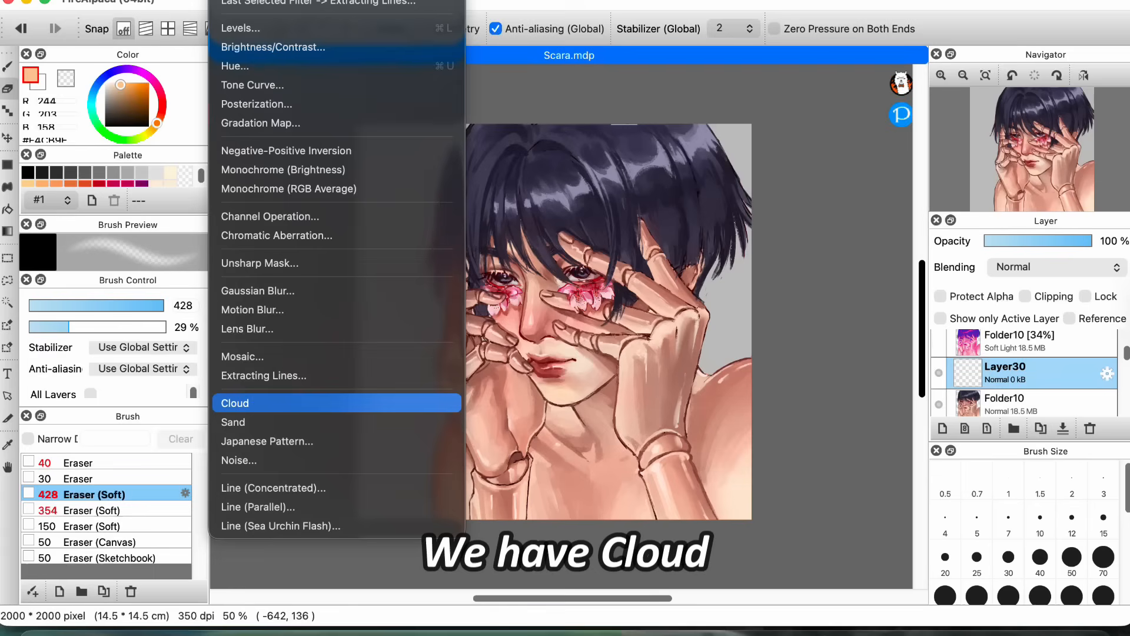
Step: Fill Layer30 with a light orange Cloud render and replace it with a pinkish-red Sand render
click(470, 199)
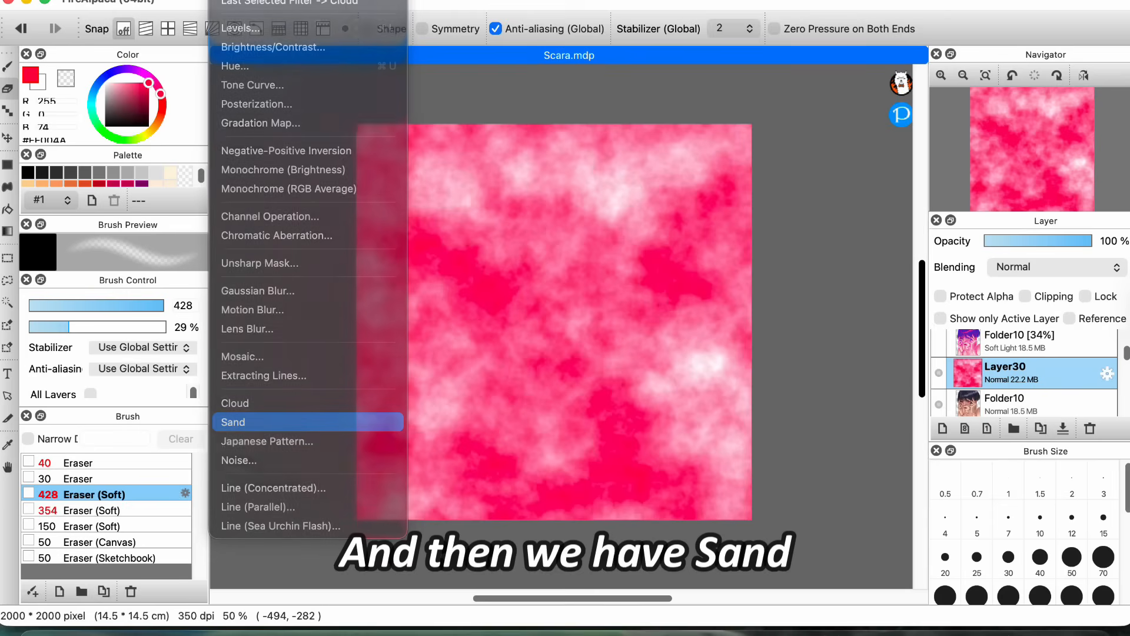
click(265, 490)
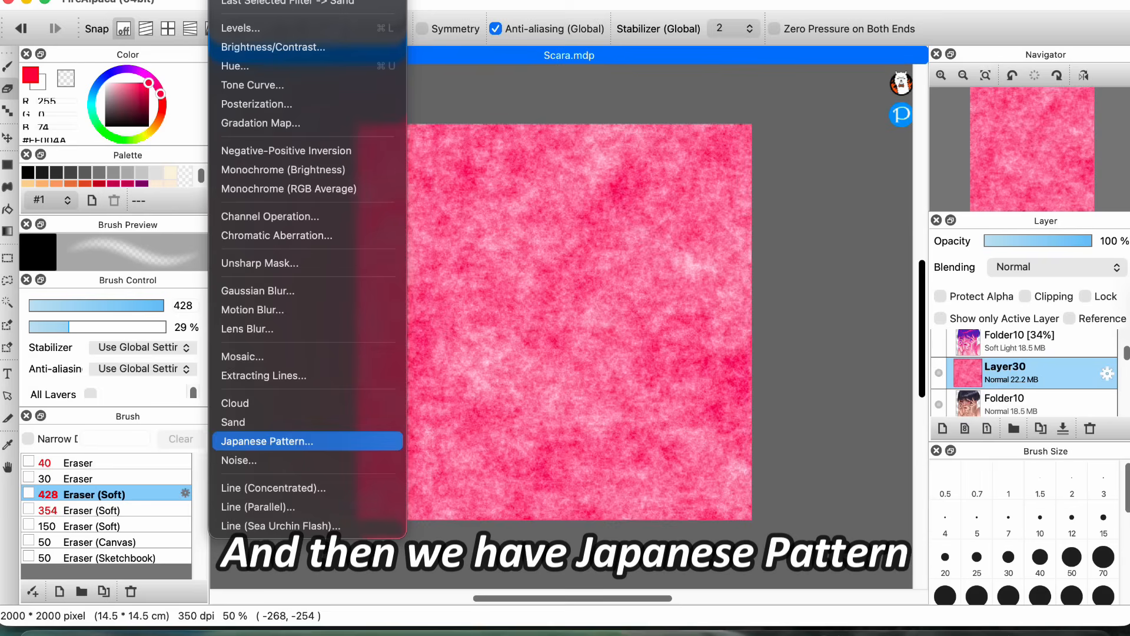
Step: Preview several Japanese Pattern designs on Layer30, including Sippou 2 at size 117, and try Noise with the Monochrome type
click(265, 439)
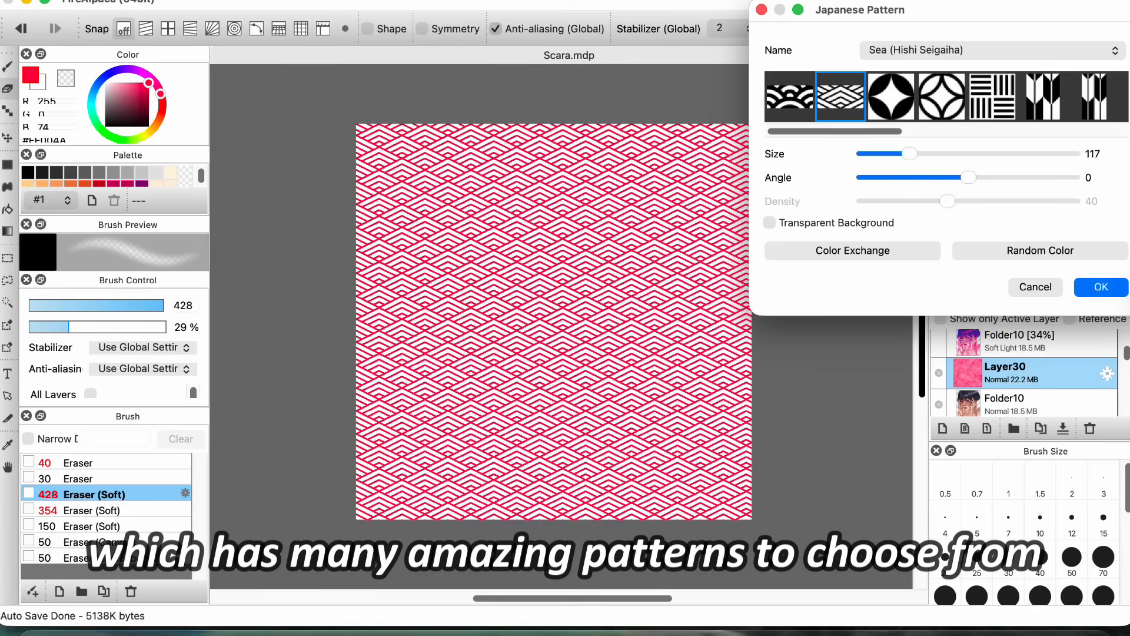
click(891, 96)
click(942, 96)
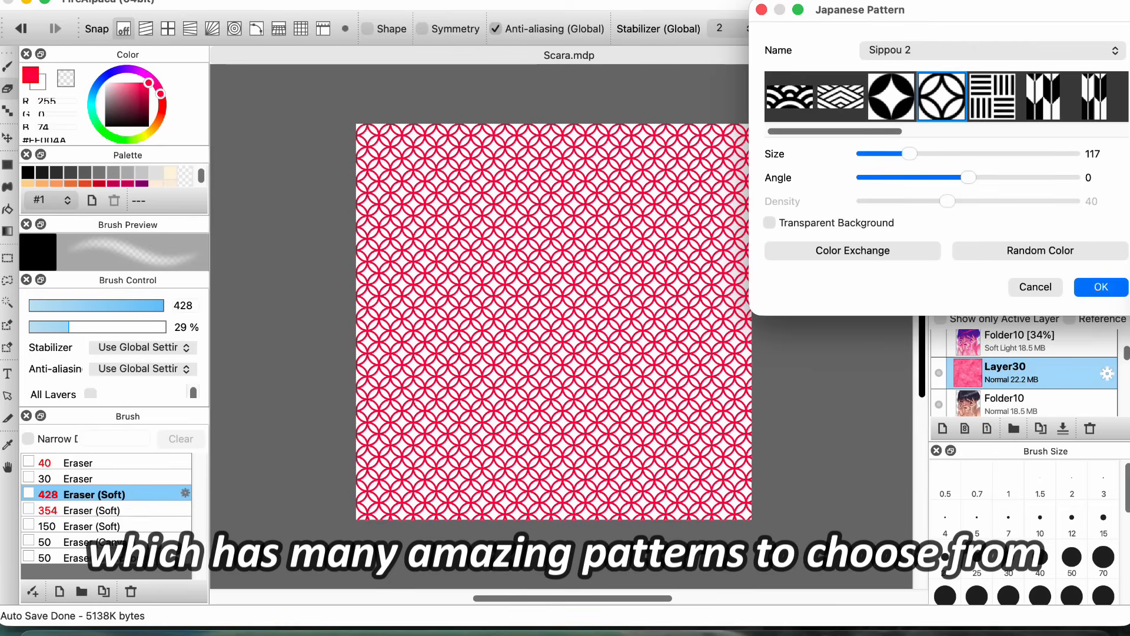
click(992, 96)
click(1043, 96)
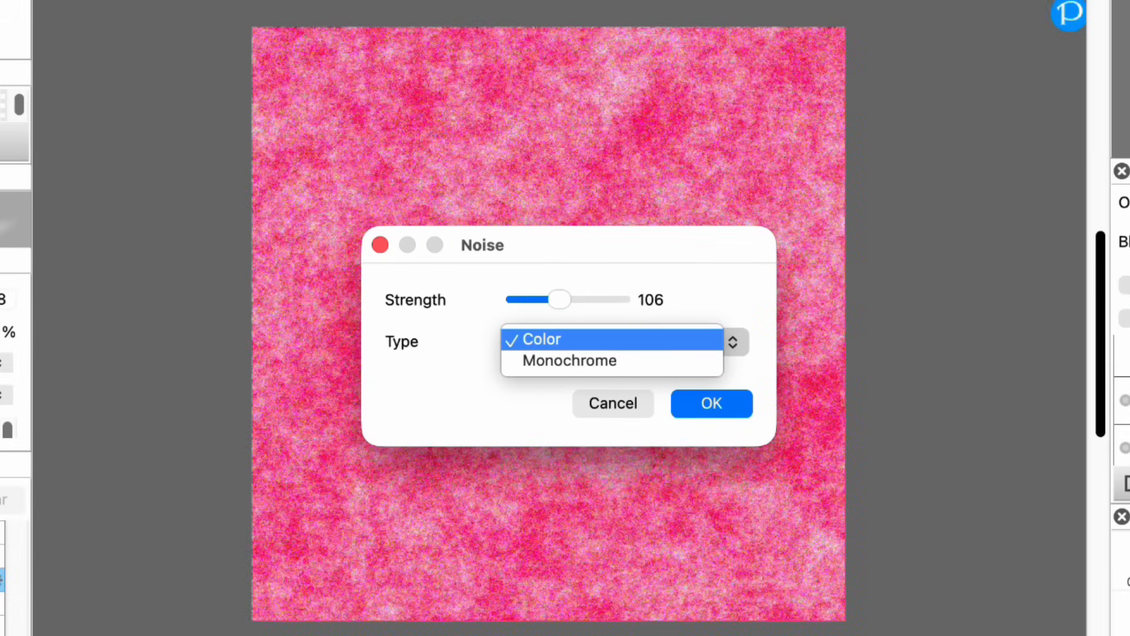
click(570, 361)
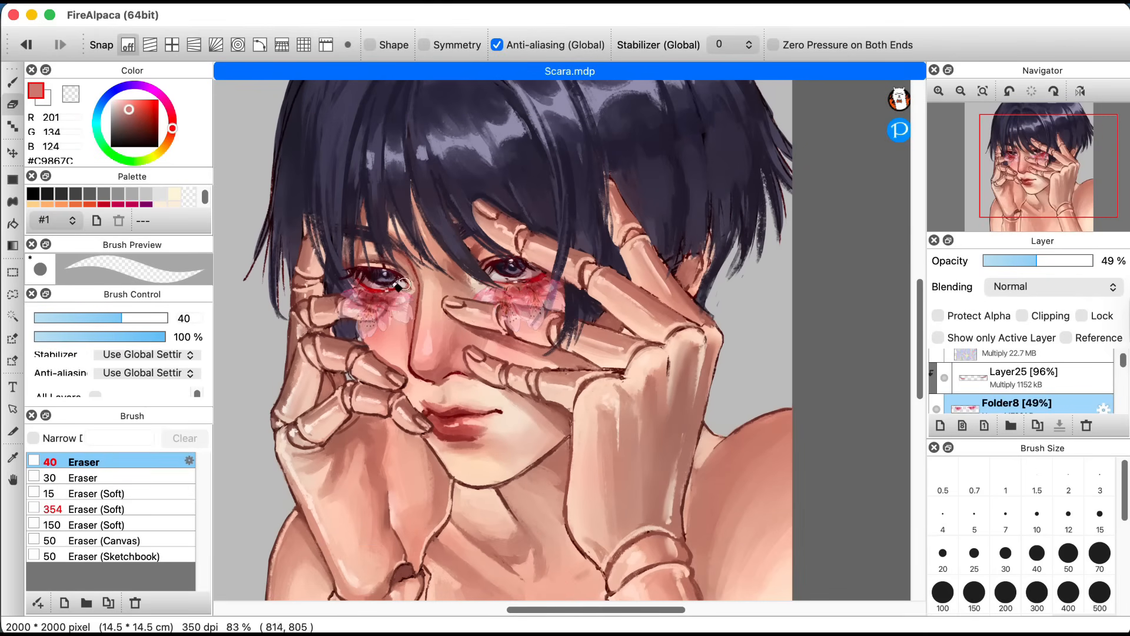
Step: Set Folder8's opacity to 100% and adjust the soft eraser to size 107 with 61% opacity
scroll(389, 321, up, 3)
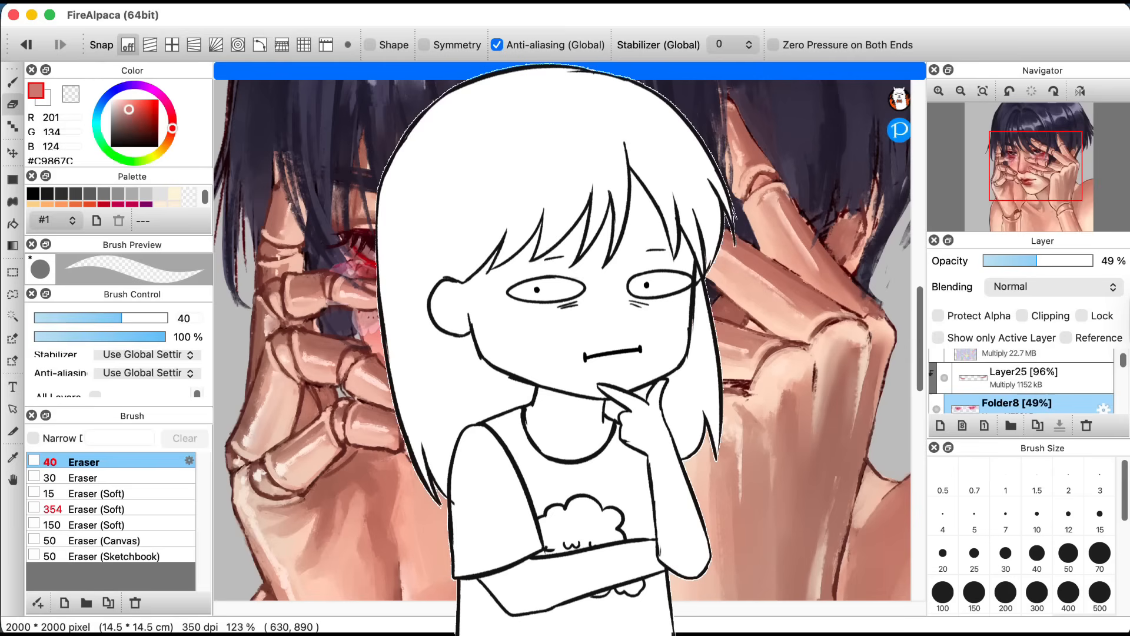
drag(1052, 262, 1094, 266)
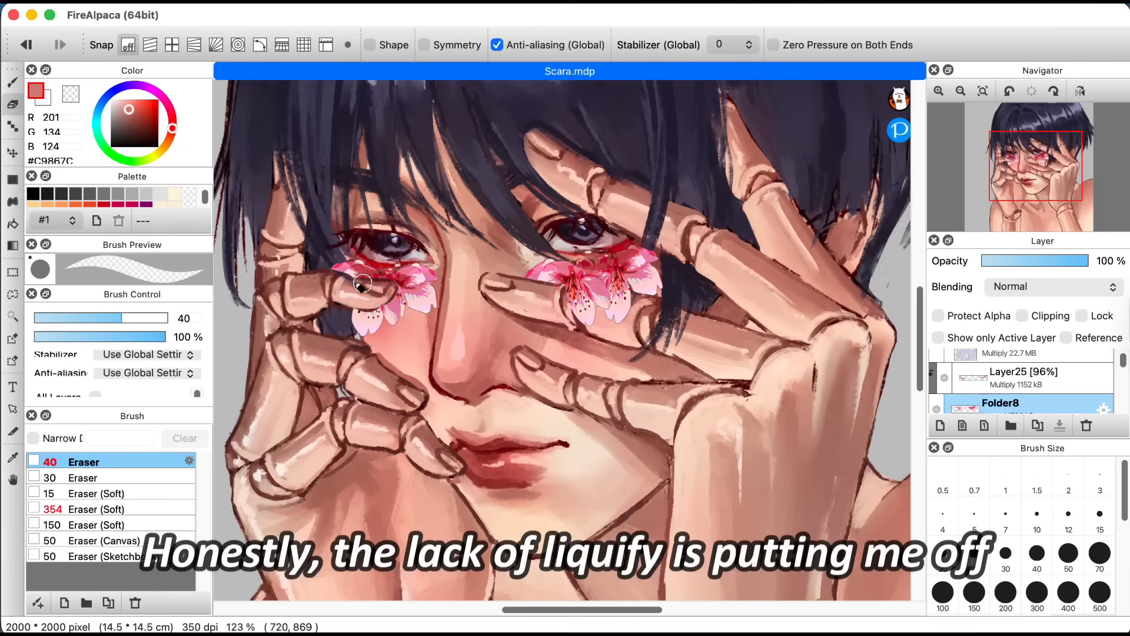
click(121, 494)
drag(165, 336, 117, 337)
drag(99, 318, 155, 319)
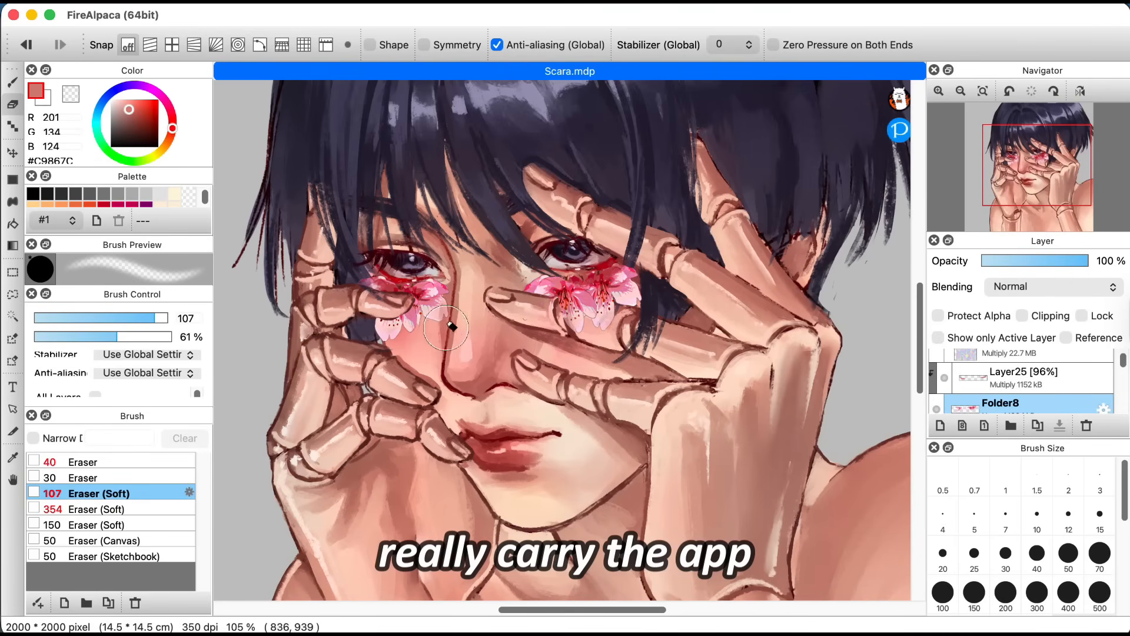
scroll(1122, 368, down, 1)
scroll(1123, 366, up, 1)
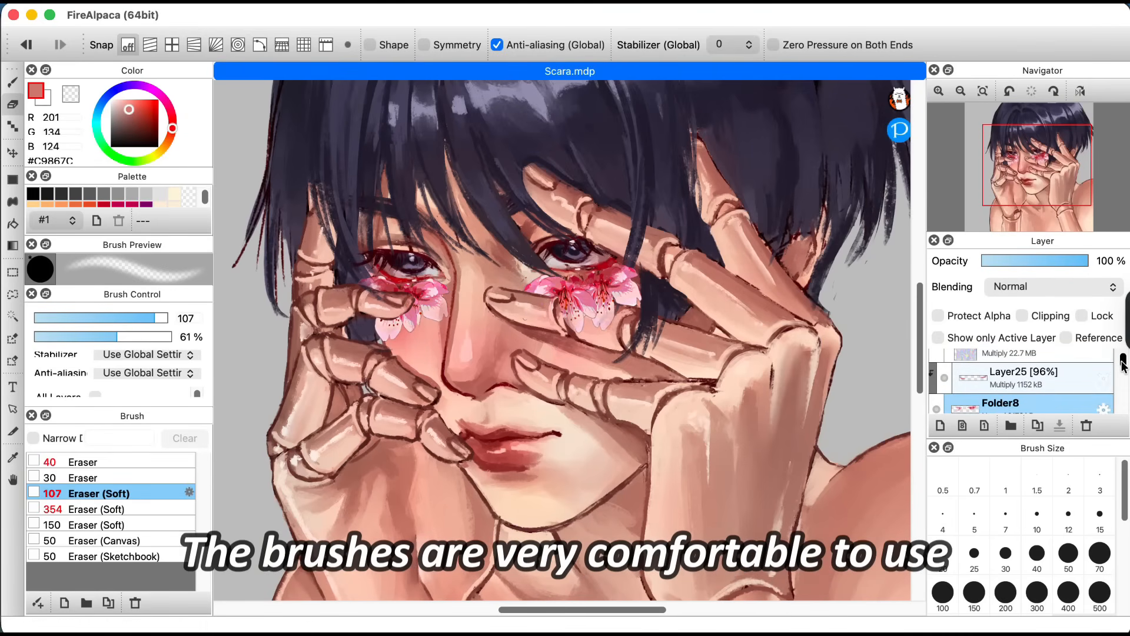
Step: Turn off clipping on Layer25 and sample the skin tone #C5897C from the portrait
click(1057, 389)
click(1025, 315)
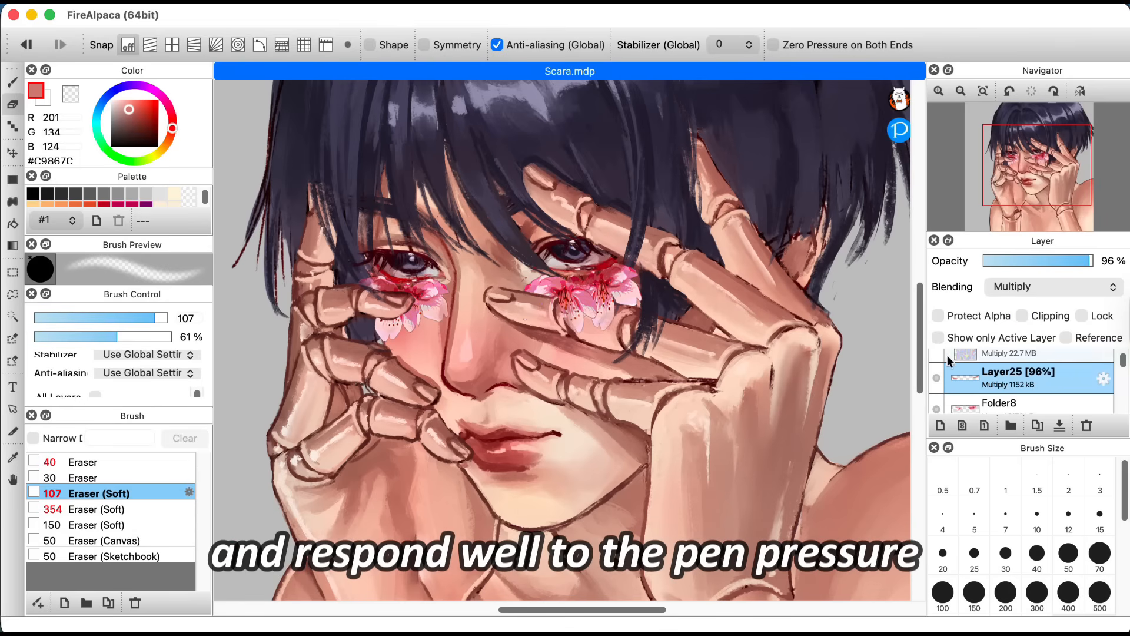
key(alt)
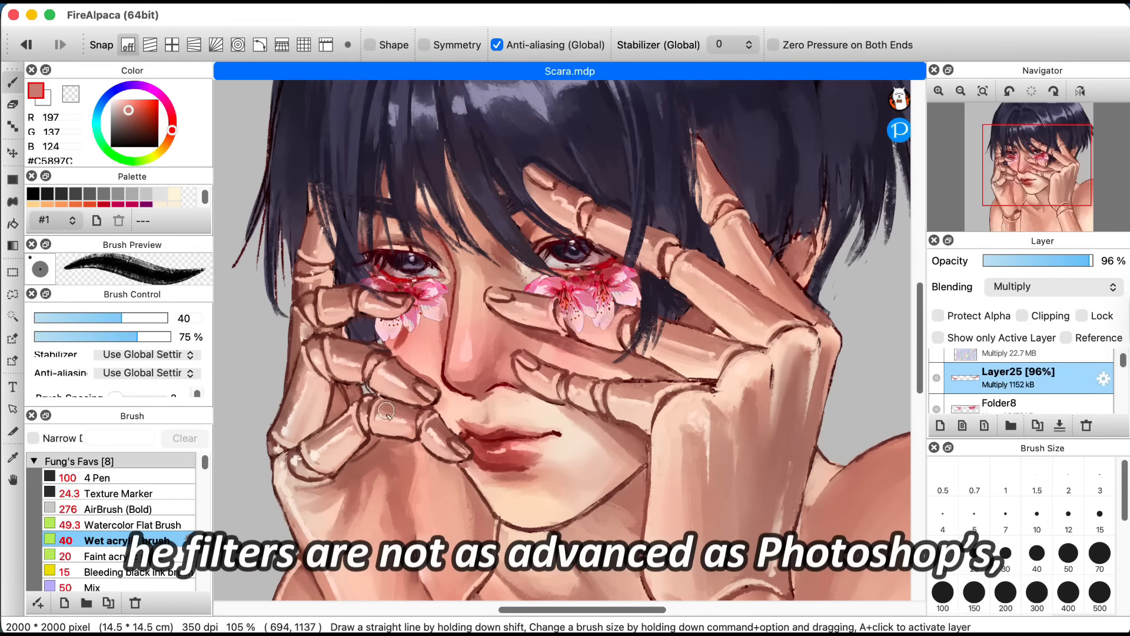
key(super+minus)
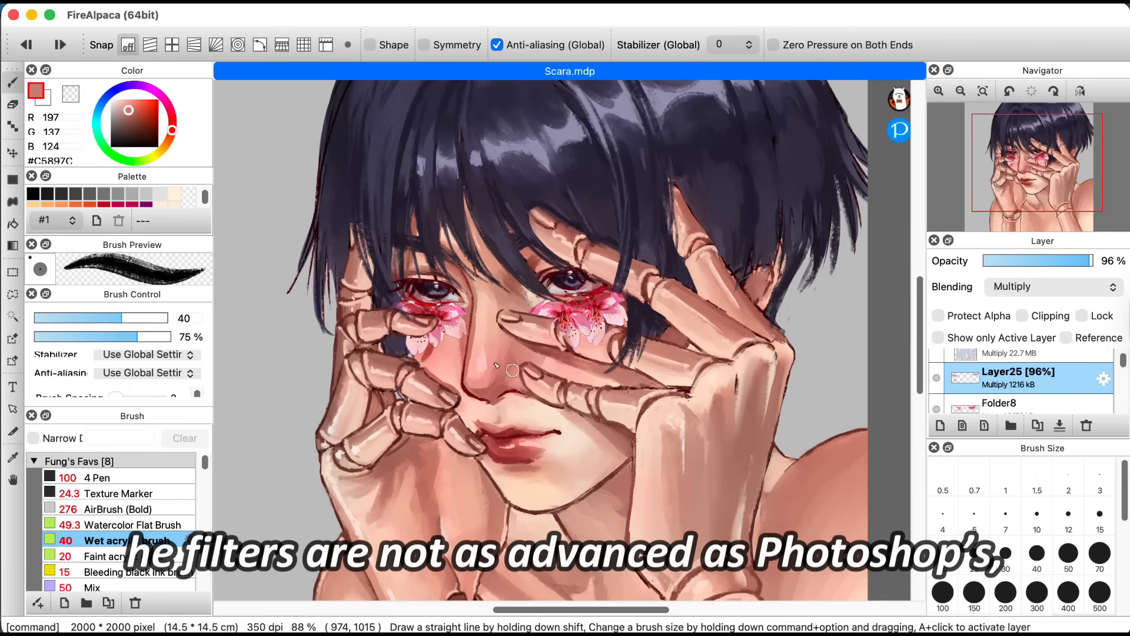
Step: Undo the last stroke and shade beneath the petals on Layer25 with the Wet acrylic brush at size 24.9 and 62% opacity
key(super+z)
scroll(429, 380, up, 2)
click(118, 336)
drag(121, 318, 100, 318)
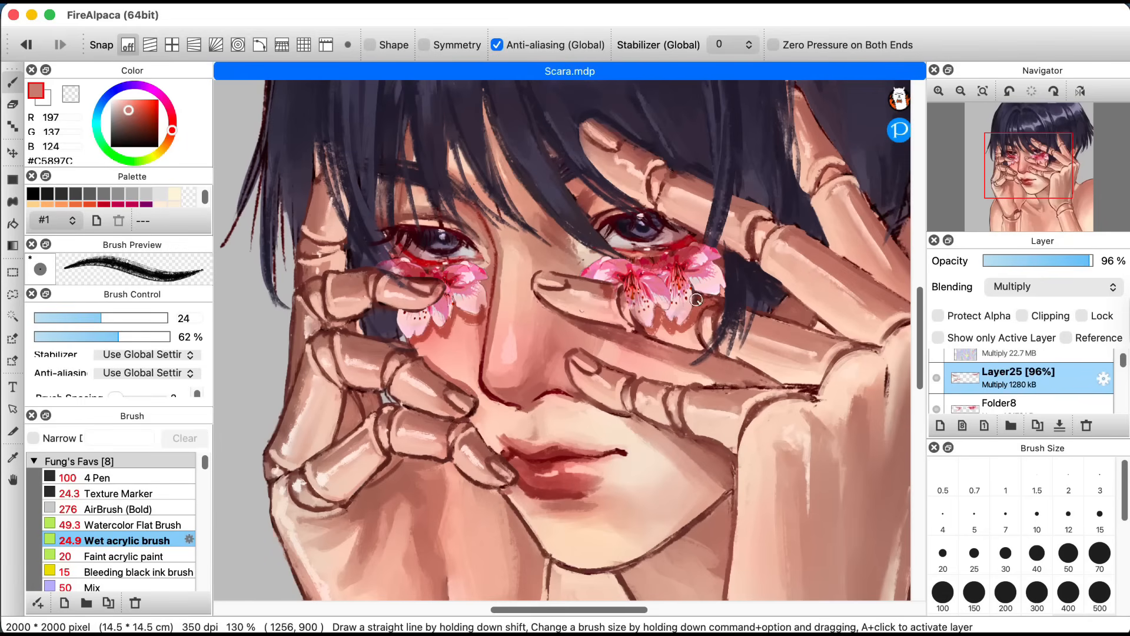
Step: Blend the shadows around the petals on Layer25 using the Mix brush at size 50 and 38% opacity
click(117, 587)
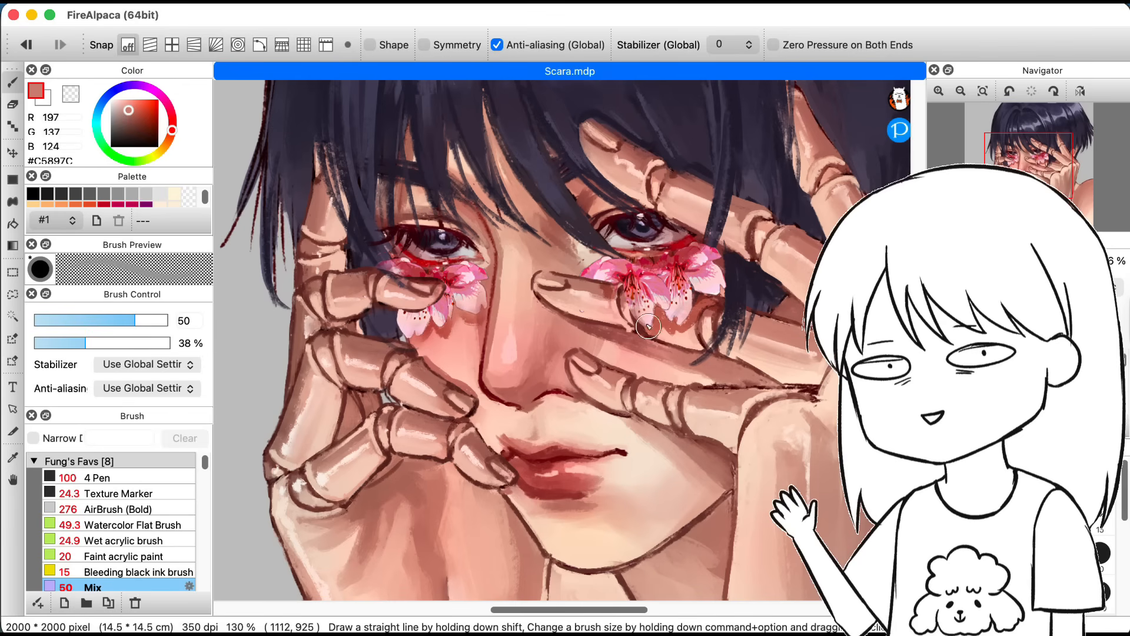
scroll(595, 415, up, 3)
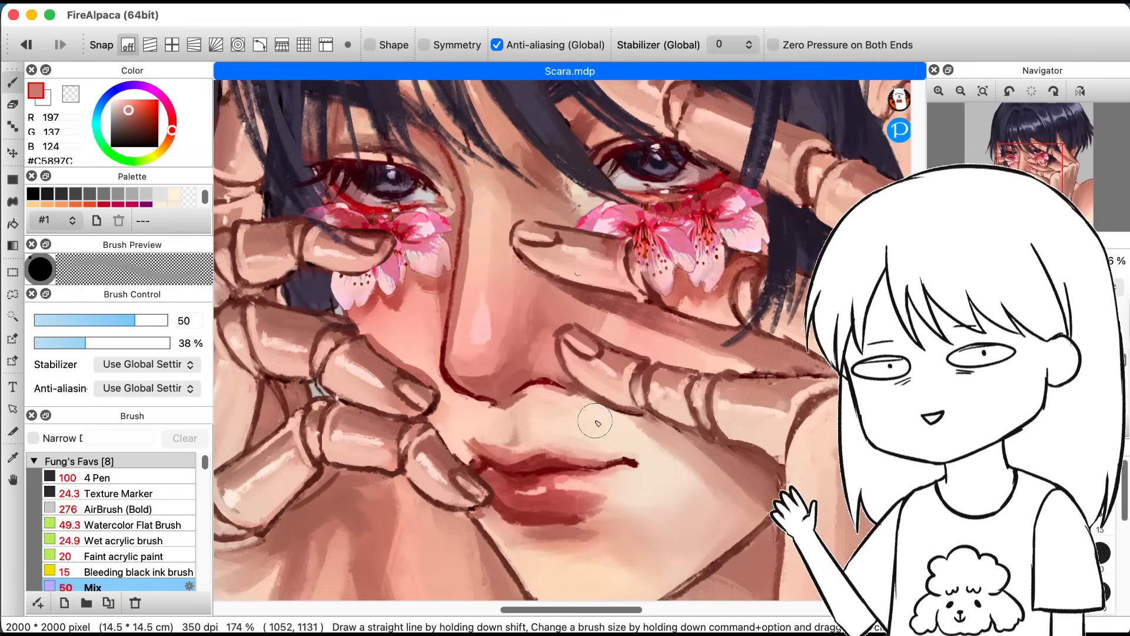
scroll(597, 424, down, 10)
scroll(596, 444, up, 5)
scroll(595, 440, up, 2)
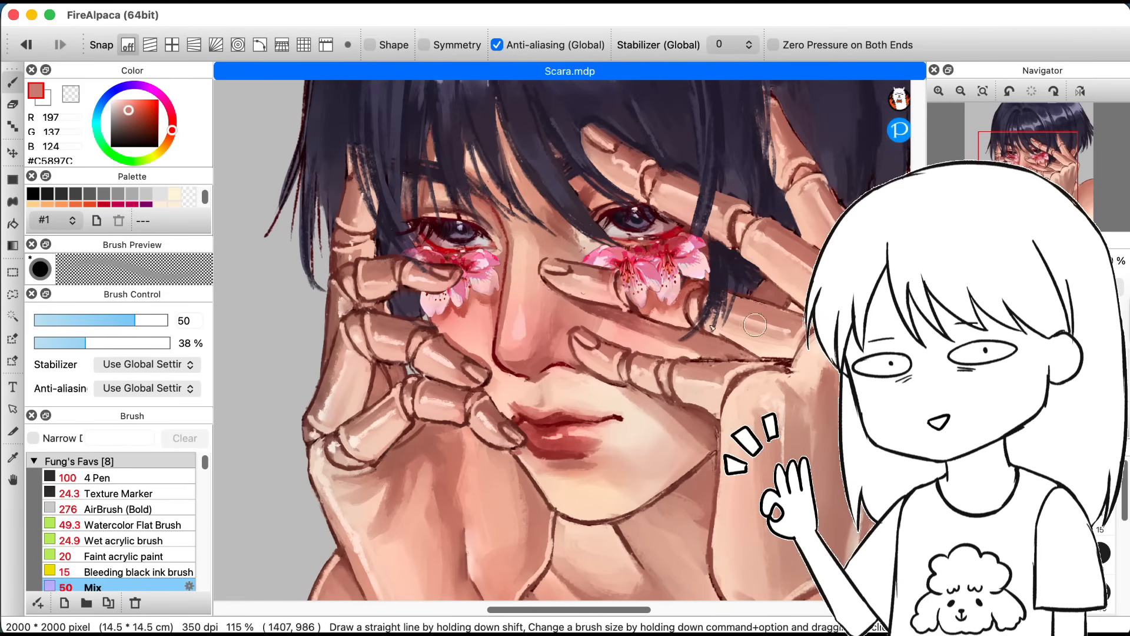
Step: Sample dark red #4B0711 from the eye and add strokes near the other eye on Layer26 with the size 20 Faint acrylic paint brush
alt+click(433, 216)
click(126, 556)
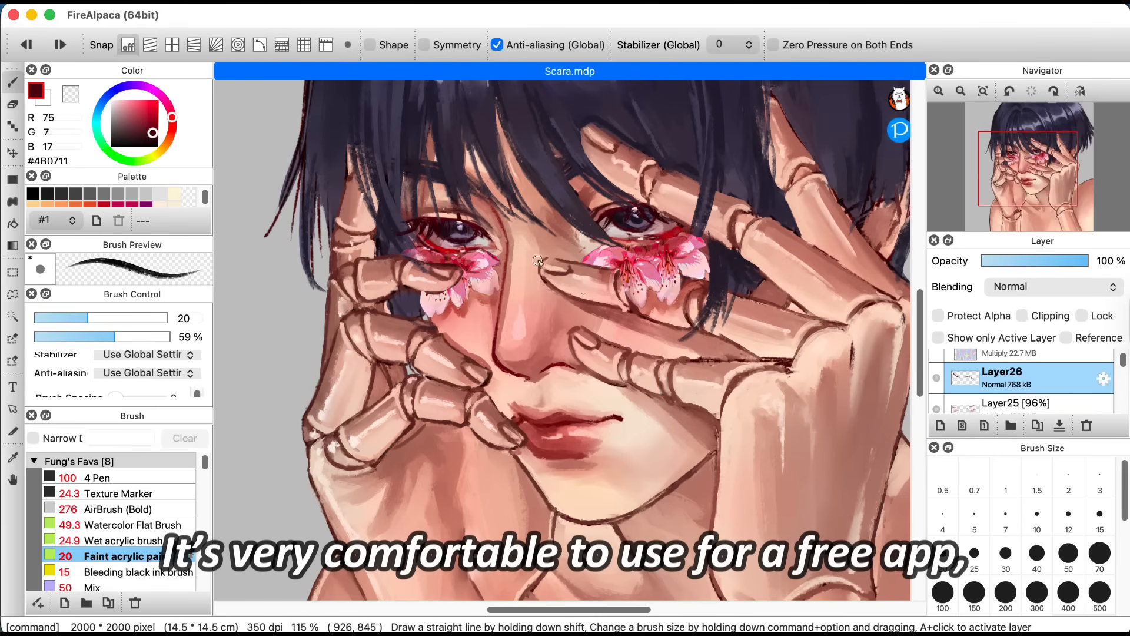
drag(635, 242, 675, 240)
Step: Prepare to paint eye details on Folder6 with light skin tone #F8D3BE and the Faint acrylic paint brush at size 12, 87% opacity
drag(1123, 363, 1122, 387)
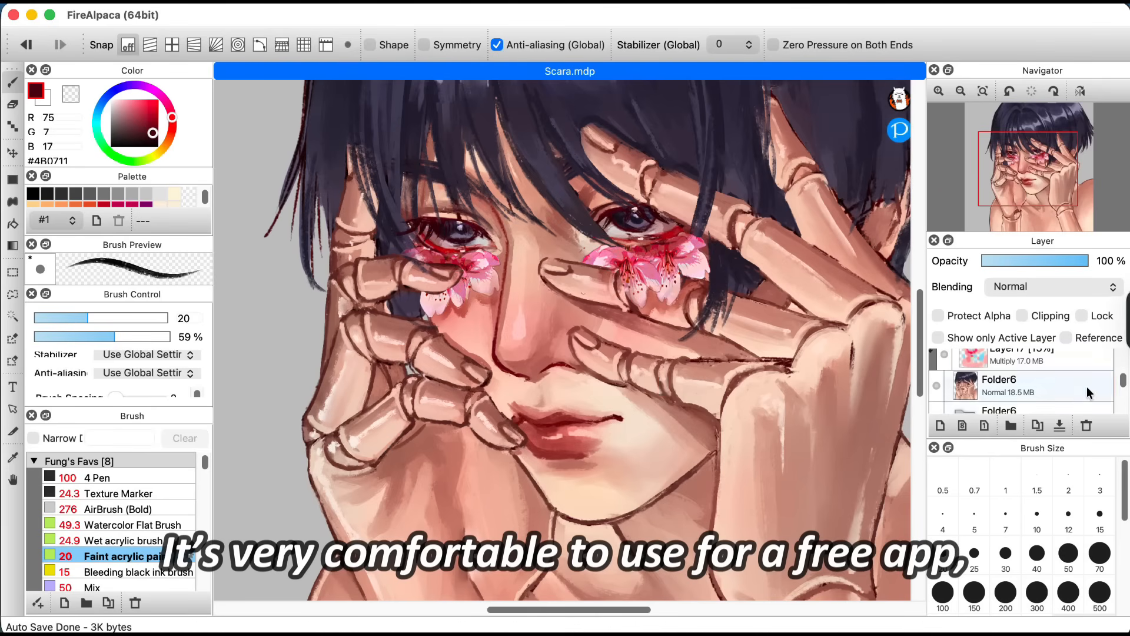
alt+click(443, 222)
scroll(442, 225, up, 5)
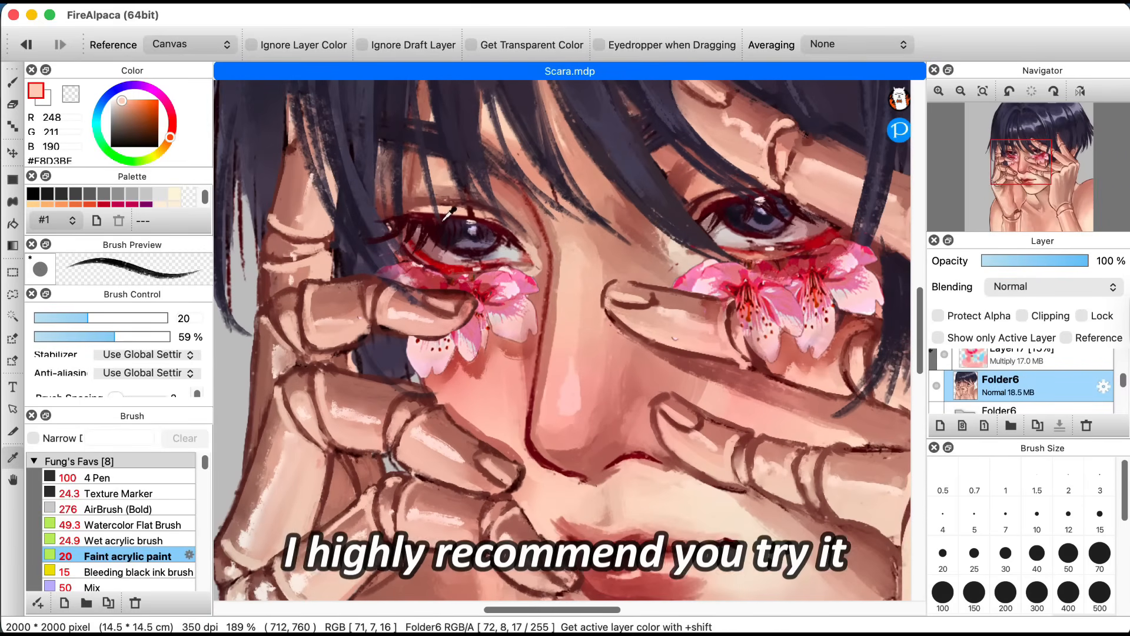
key(b)
key(bracketleft)
key(bracketleft)
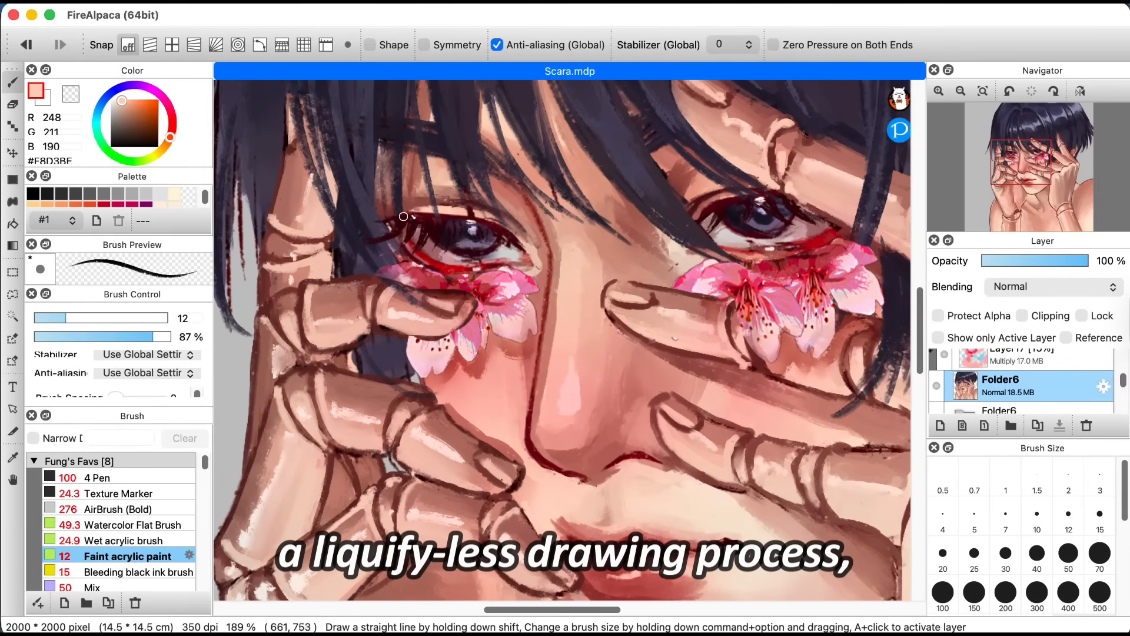